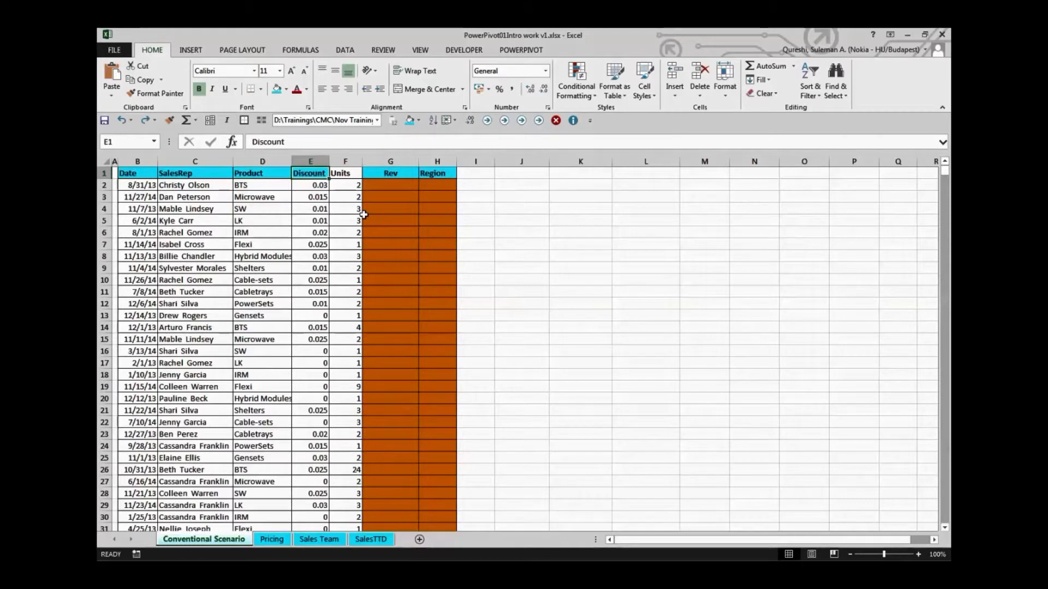
pyautogui.press('Right')
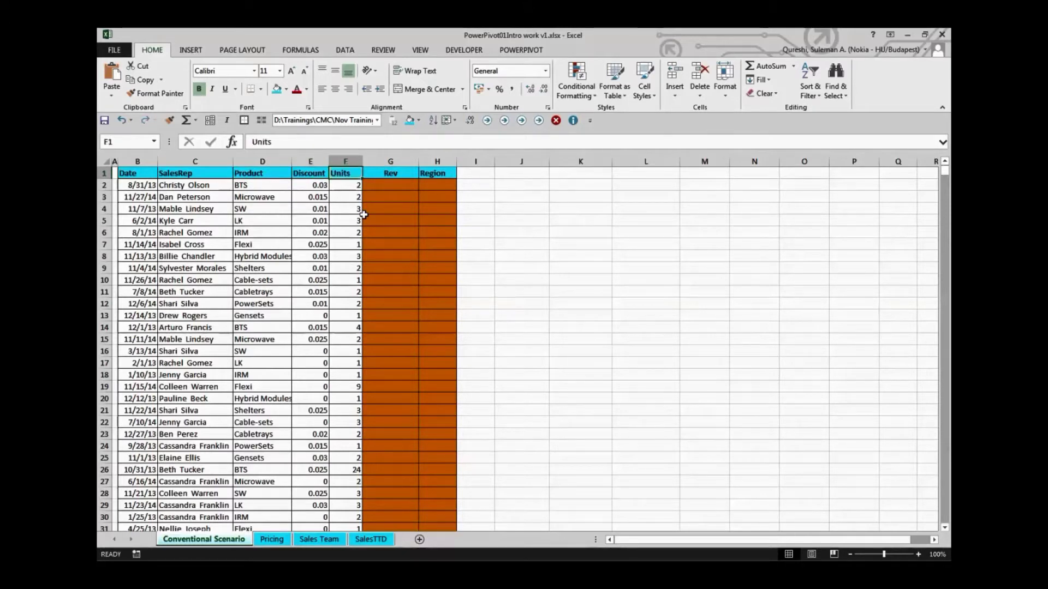
pyautogui.click(476, 208)
pyautogui.scroll(2, 529, 244)
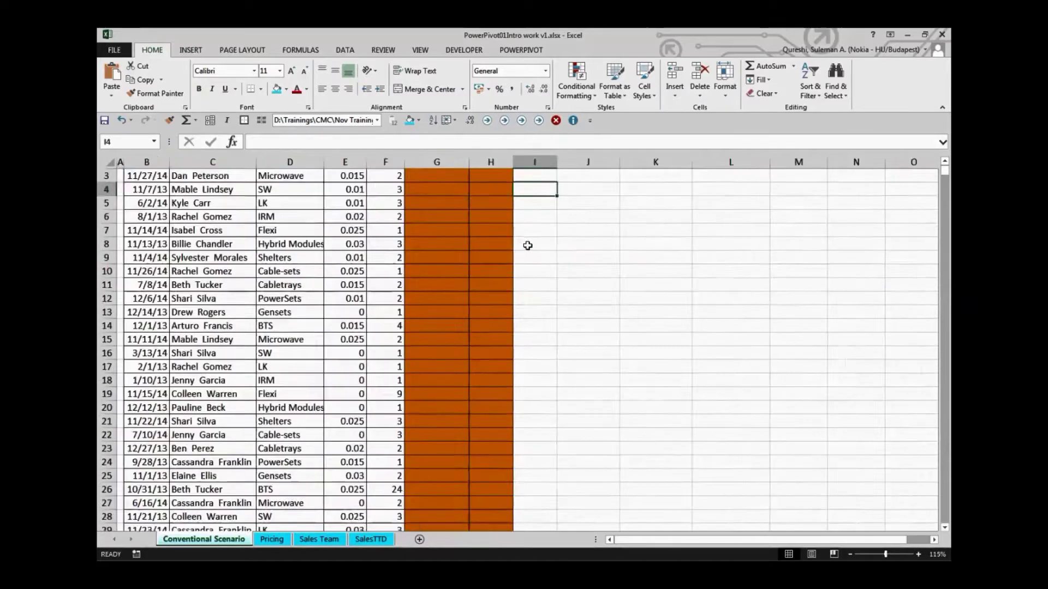
pyautogui.scroll(1, 674, 262)
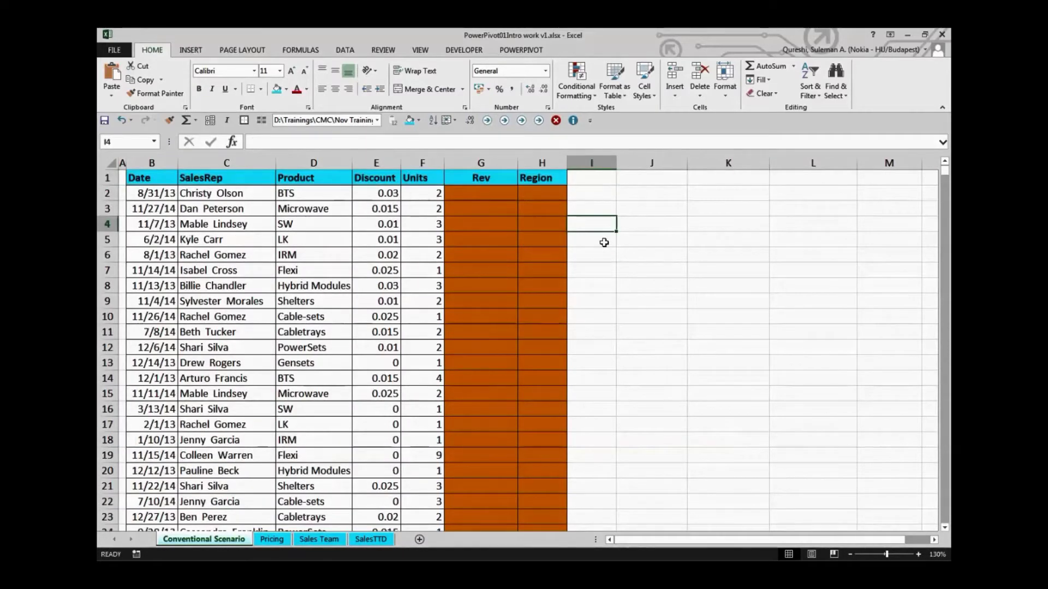
pyautogui.scroll(1, 596, 229)
pyautogui.press('Left')
pyautogui.press('Left')
pyautogui.press('Left')
pyautogui.press('Down')
pyautogui.press('Down')
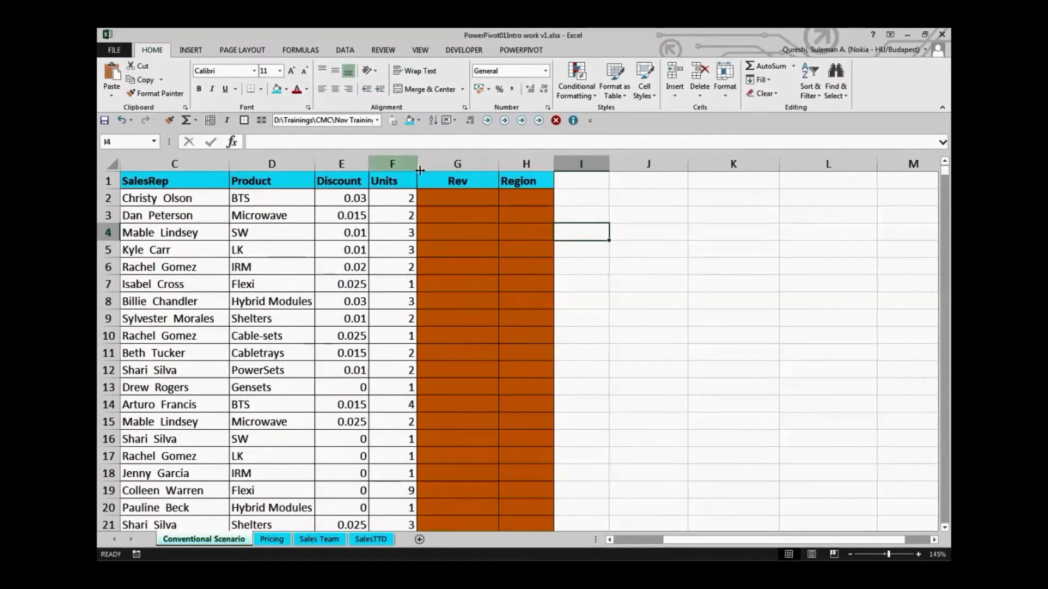
pyautogui.click(318, 539)
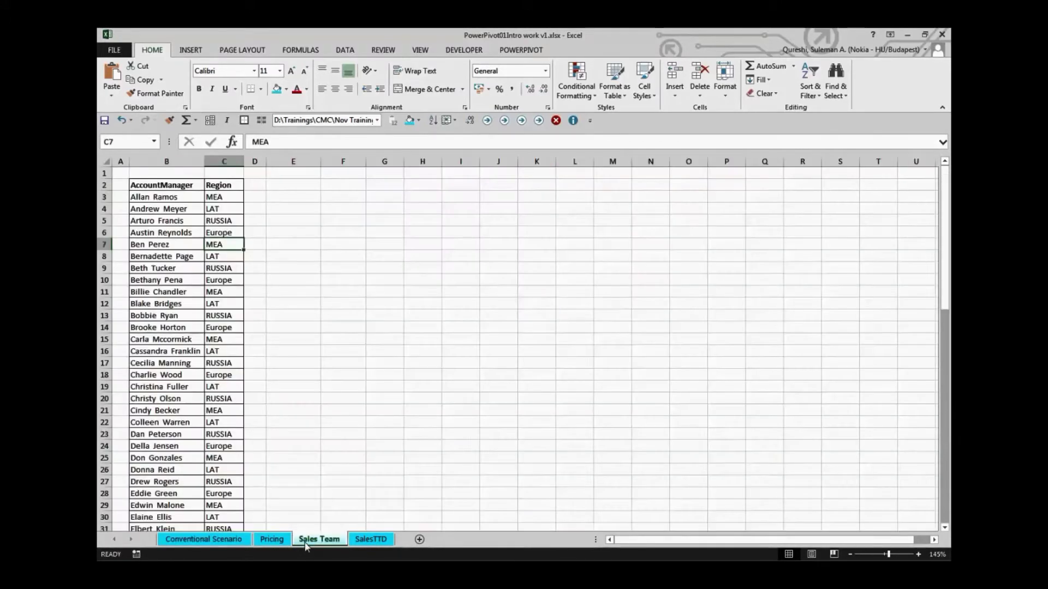
pyautogui.click(194, 208)
pyautogui.moveTo(164, 186); pyautogui.dragTo(234, 327)
pyautogui.moveTo(167, 197); pyautogui.dragTo(169, 311)
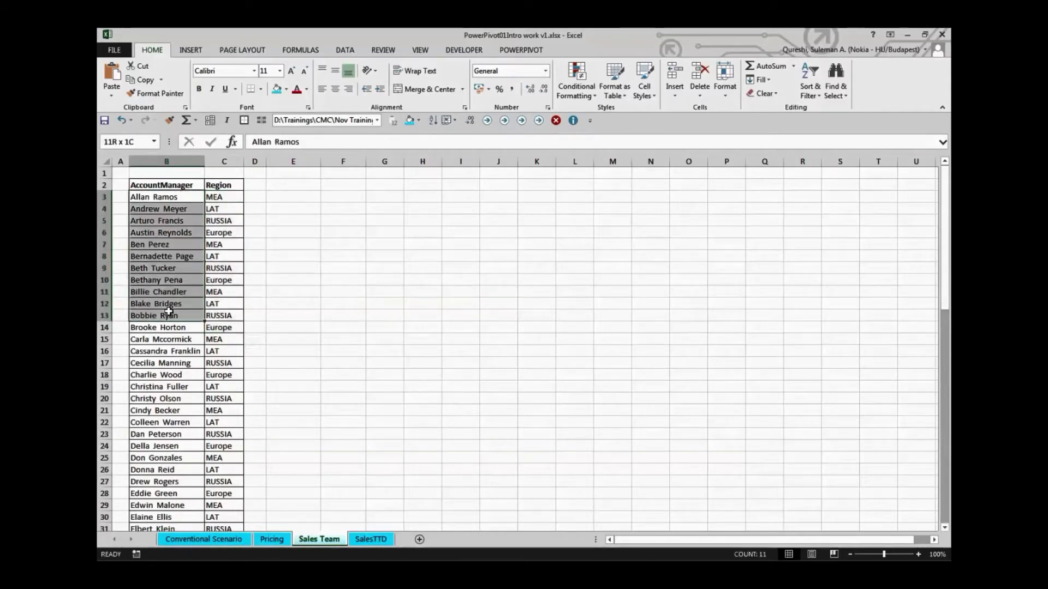
pyautogui.click(272, 539)
pyautogui.click(158, 198)
pyautogui.moveTo(158, 210); pyautogui.dragTo(148, 326)
pyautogui.moveTo(241, 196); pyautogui.dragTo(221, 315)
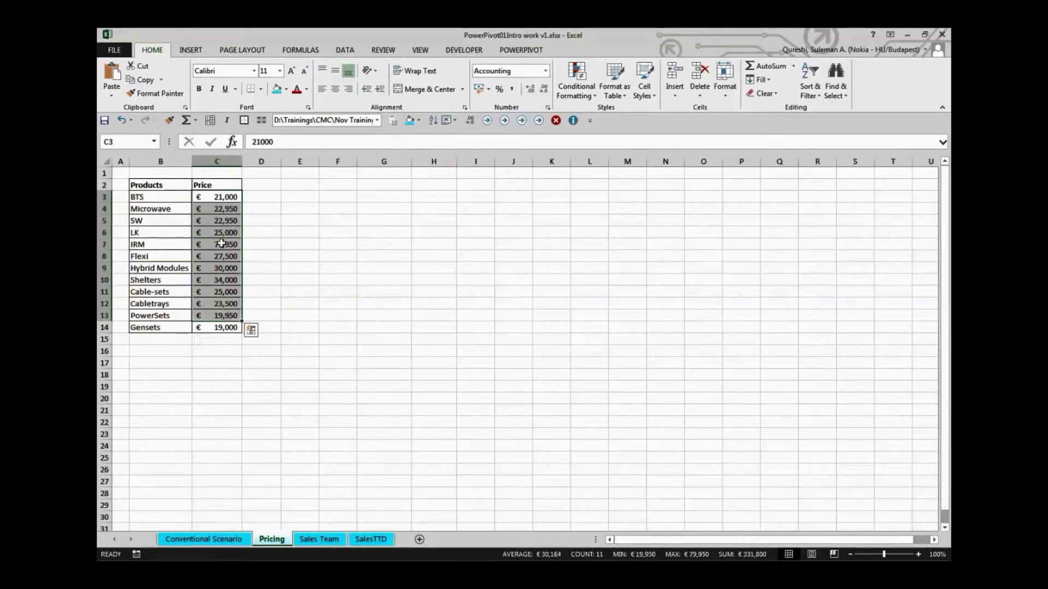
pyautogui.click(212, 202)
pyautogui.click(204, 540)
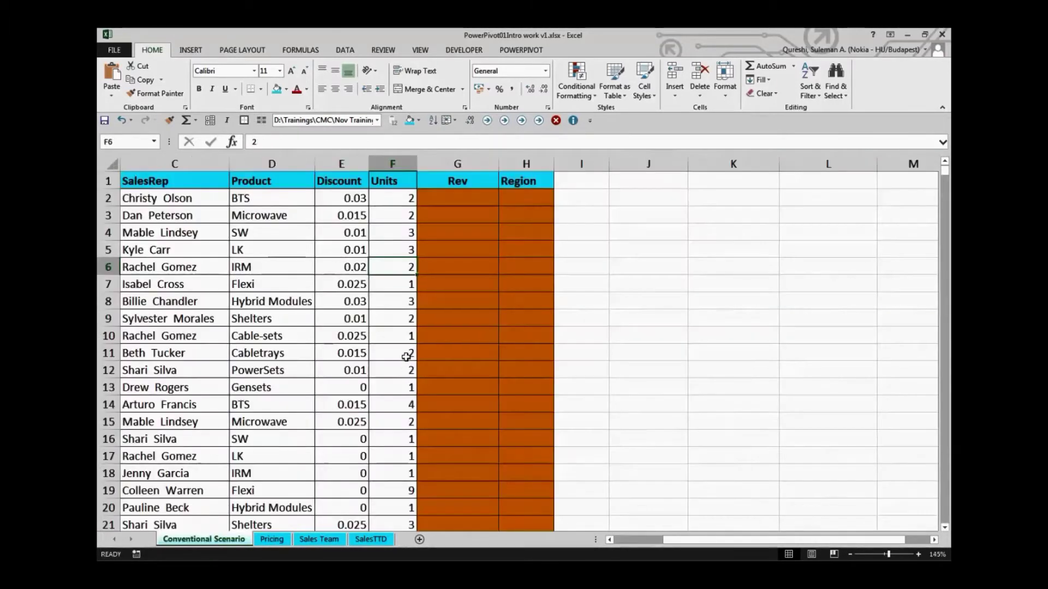
pyautogui.click(441, 224)
pyautogui.click(442, 185)
pyautogui.click(178, 195)
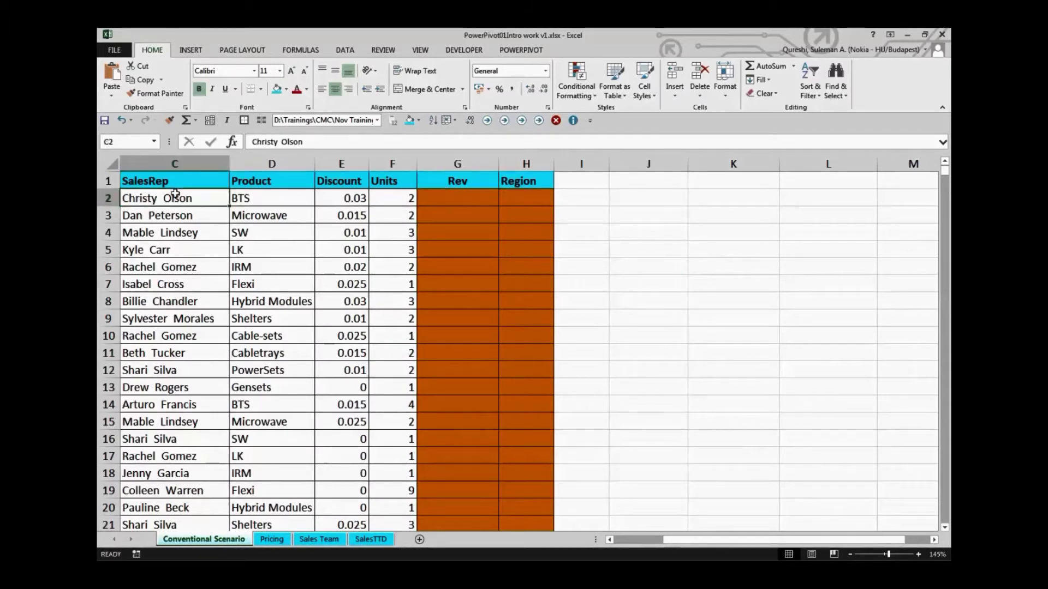
pyautogui.press('Left')
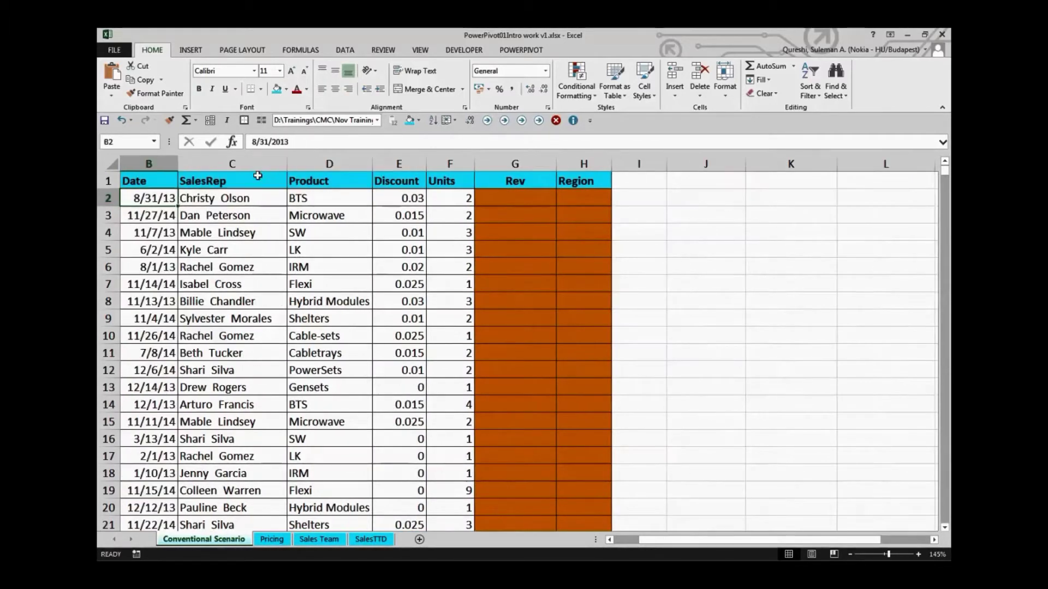
pyautogui.press('Left')
pyautogui.press('Right')
pyautogui.press('Right')
pyautogui.press('Right')
pyautogui.press('Right')
pyautogui.press('Right')
pyautogui.press('Right')
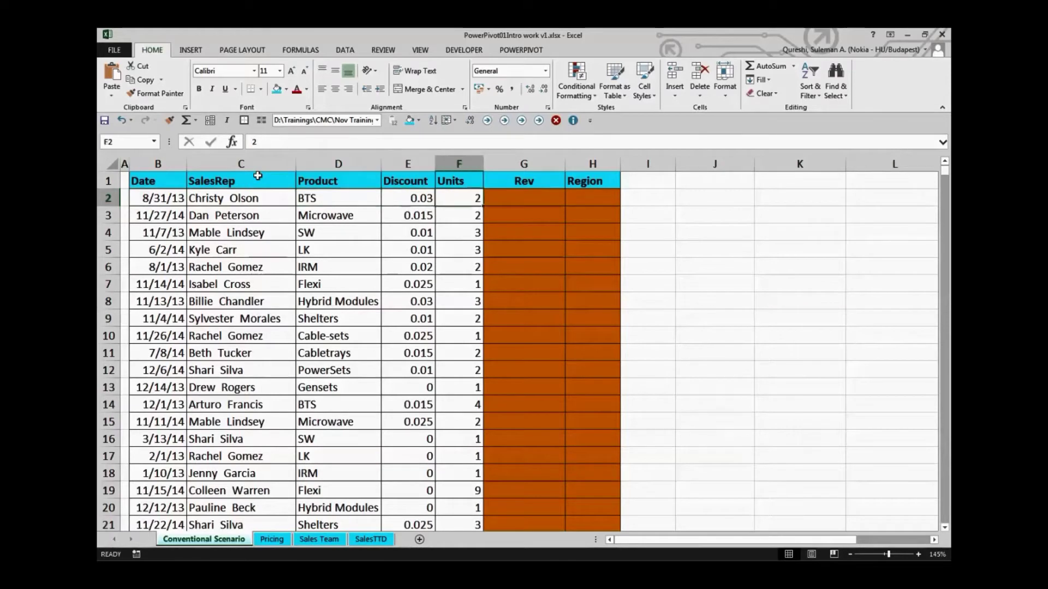
# - Enter =VLOOKUP(D2,Pricing!B:C,2,FALSE) in G2 to return the BTS price 21000
pyautogui.write('=')
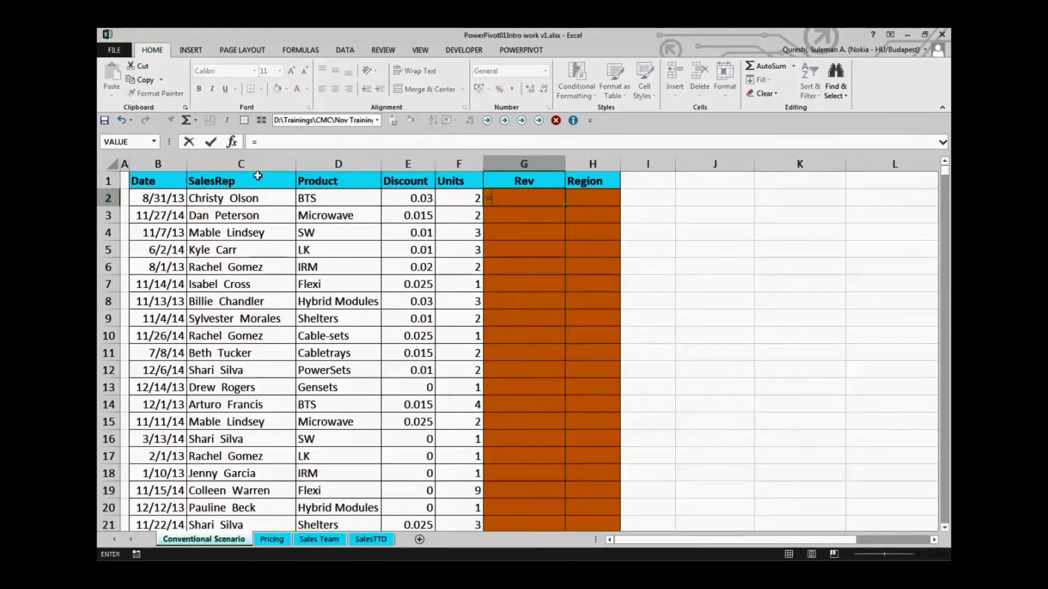
pyautogui.write('vlookup')
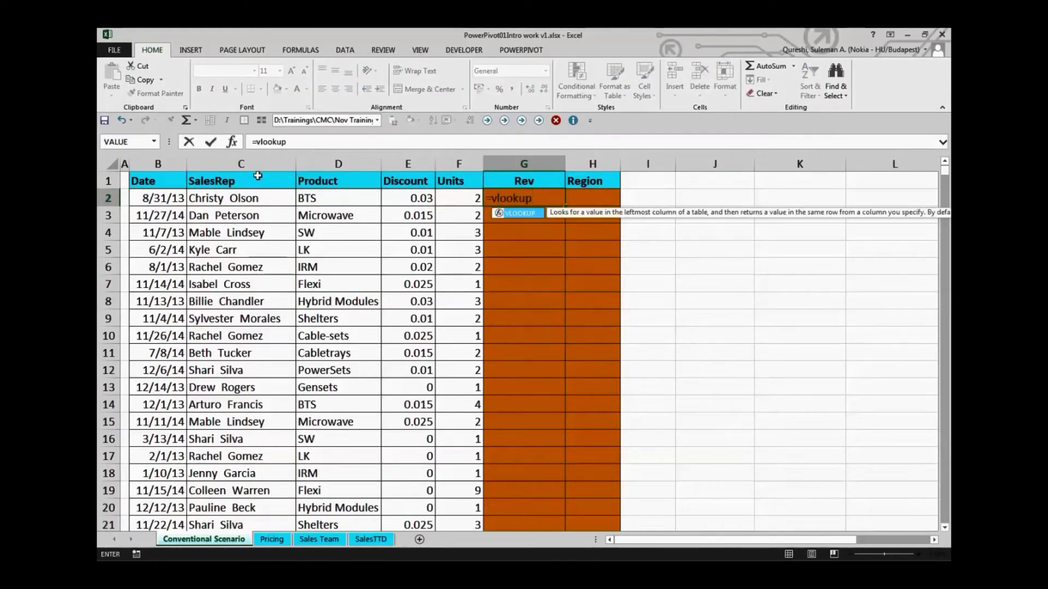
pyautogui.write('(')
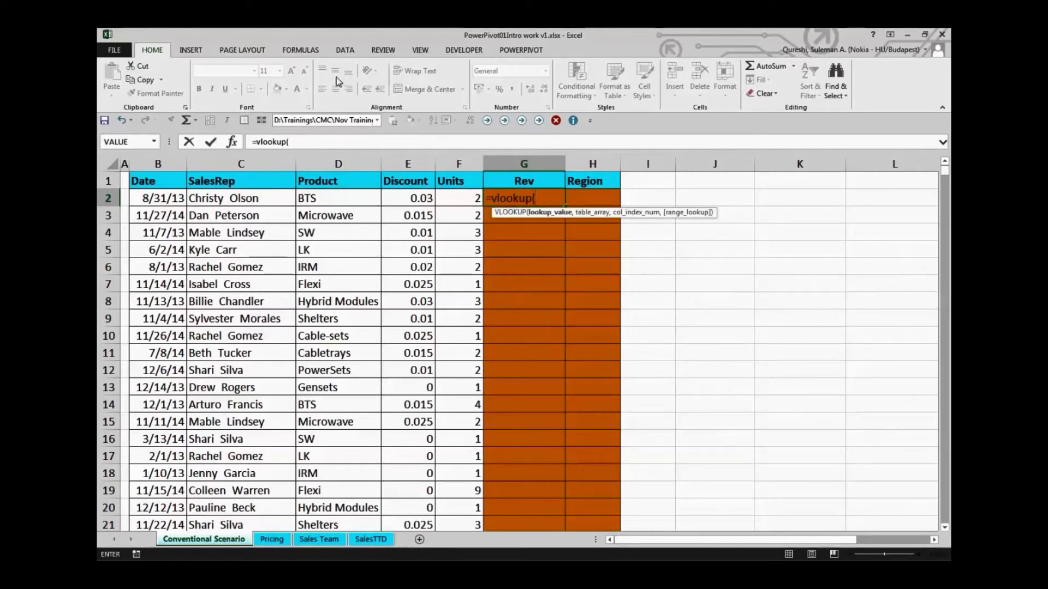
pyautogui.click(320, 197)
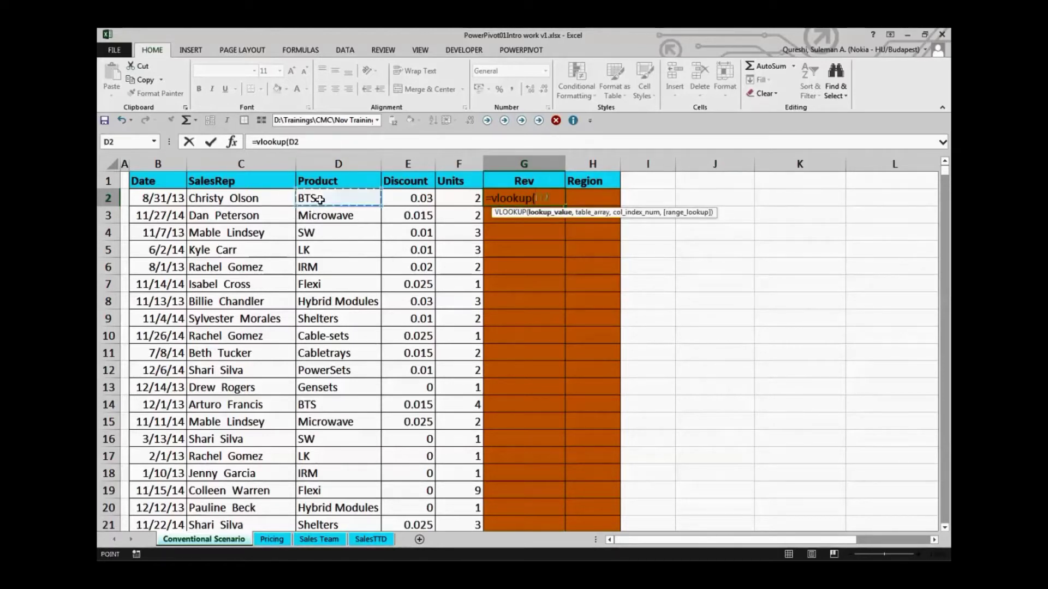
pyautogui.write(',')
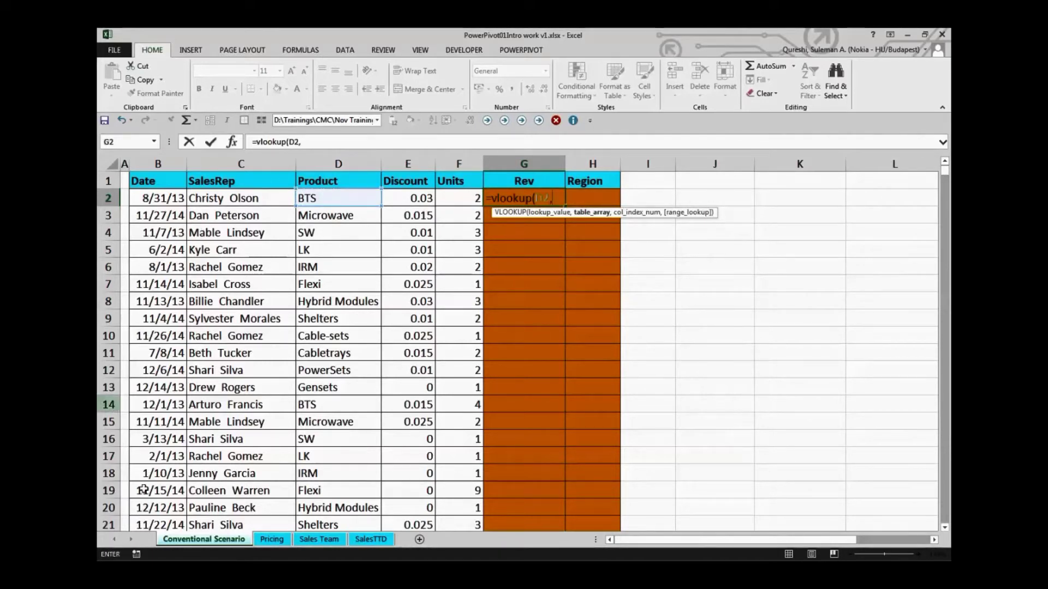
pyautogui.click(272, 539)
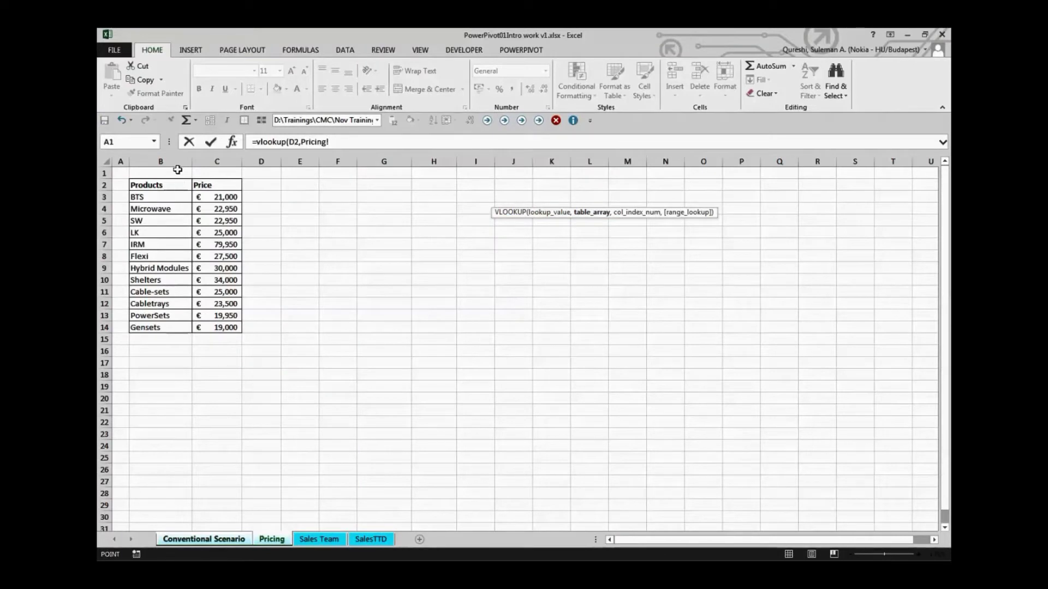
pyautogui.moveTo(175, 162); pyautogui.dragTo(213, 173)
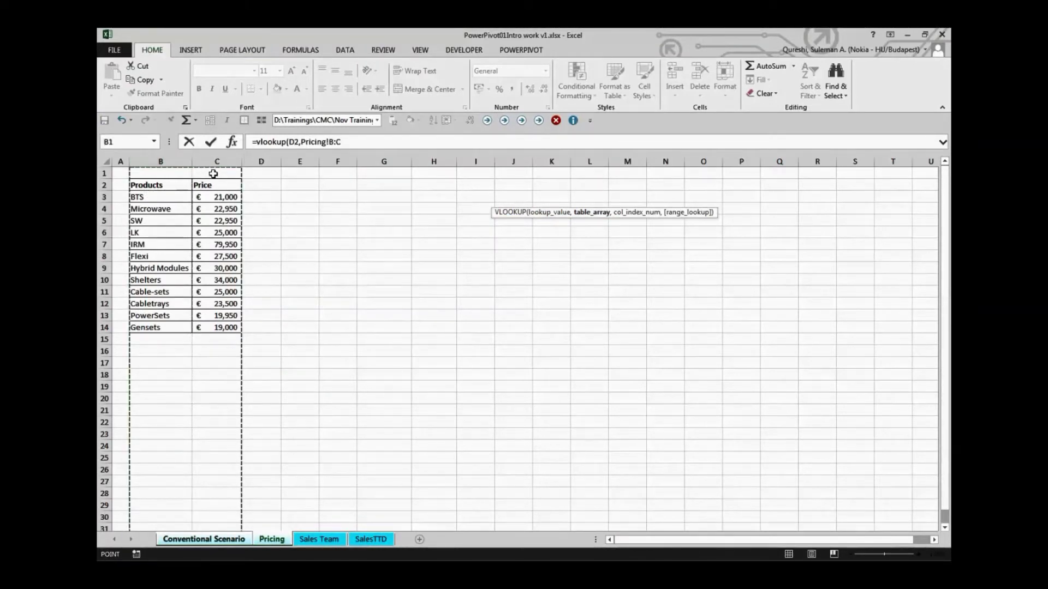
pyautogui.write(',2')
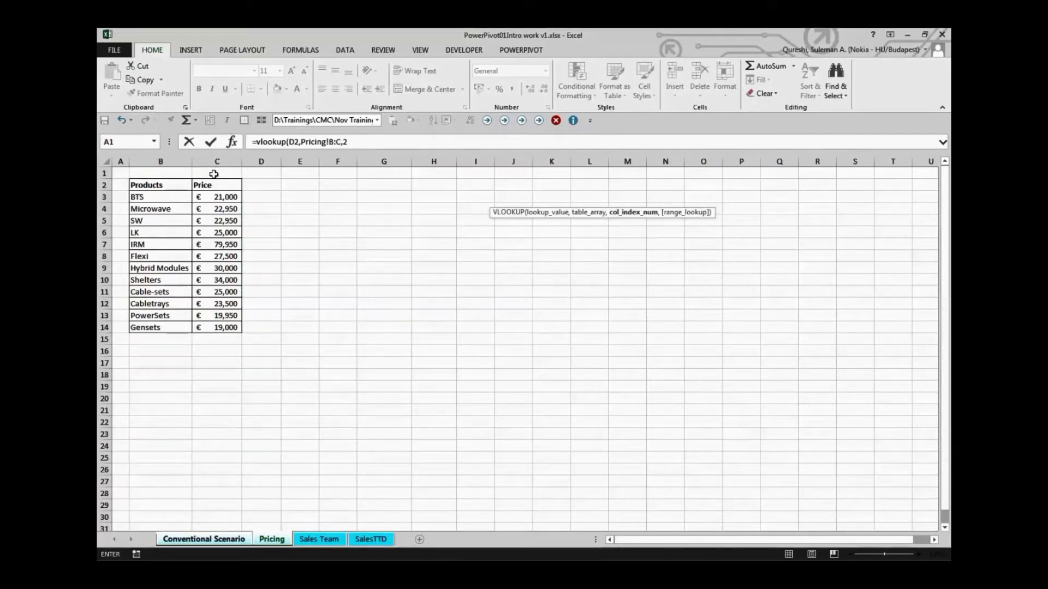
pyautogui.write(',false')
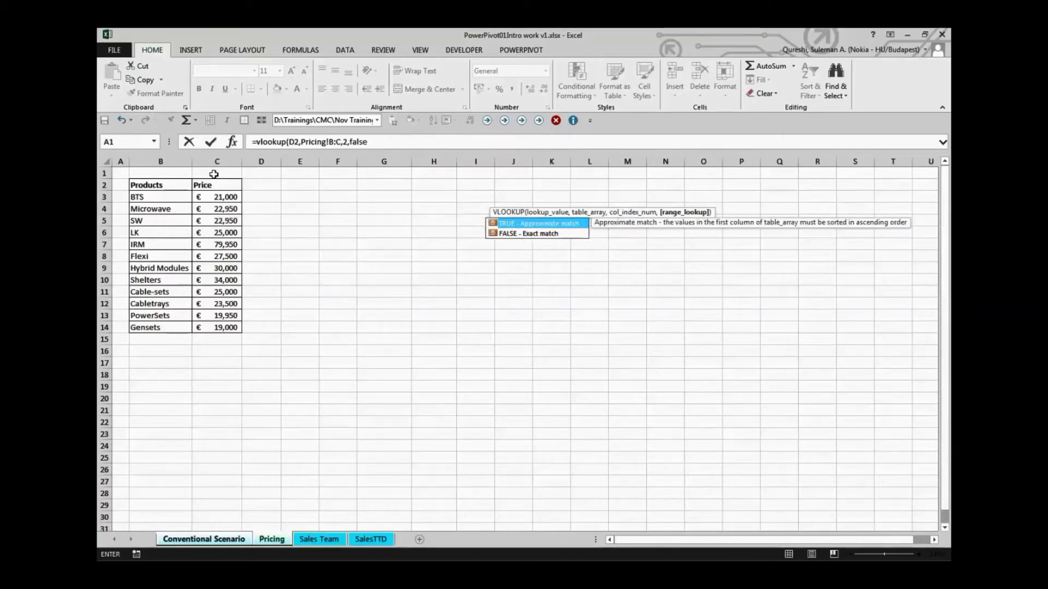
pyautogui.write(')')
pyautogui.press('Return')
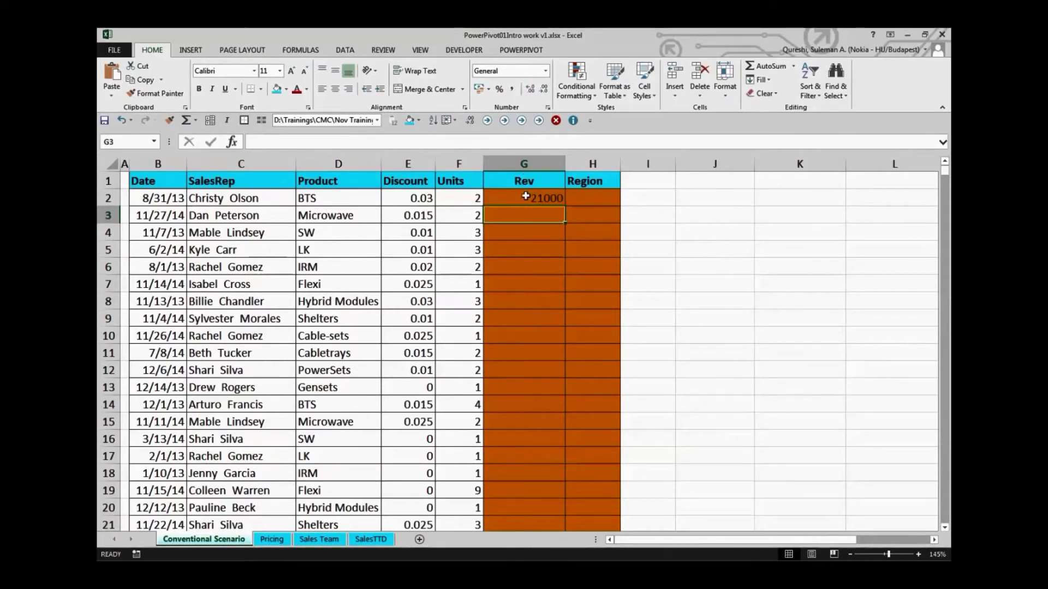
pyautogui.click(509, 197)
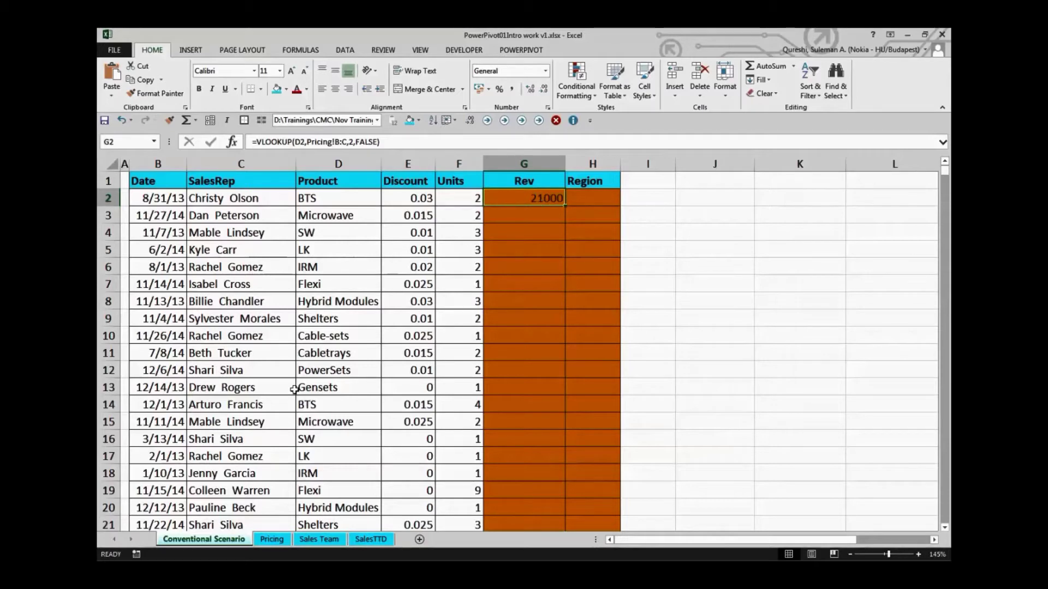
# - Extend G2 to VLOOKUP(D2,Pricing!B:C,2,FALSE)*(1-E2)*F2, giving 40740
pyautogui.click(287, 544)
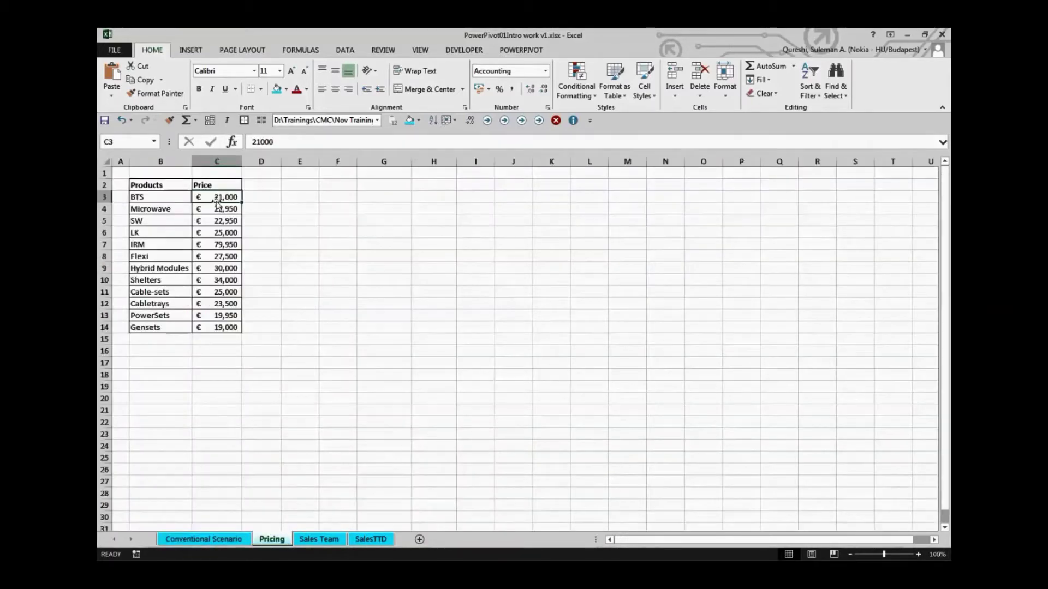
pyautogui.click(235, 540)
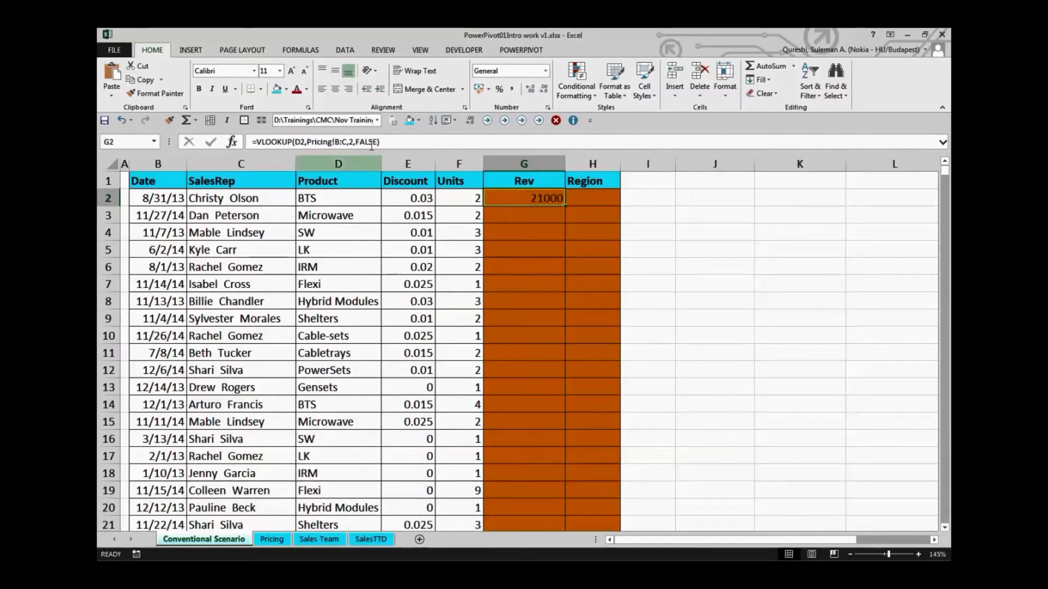
pyautogui.click(410, 141)
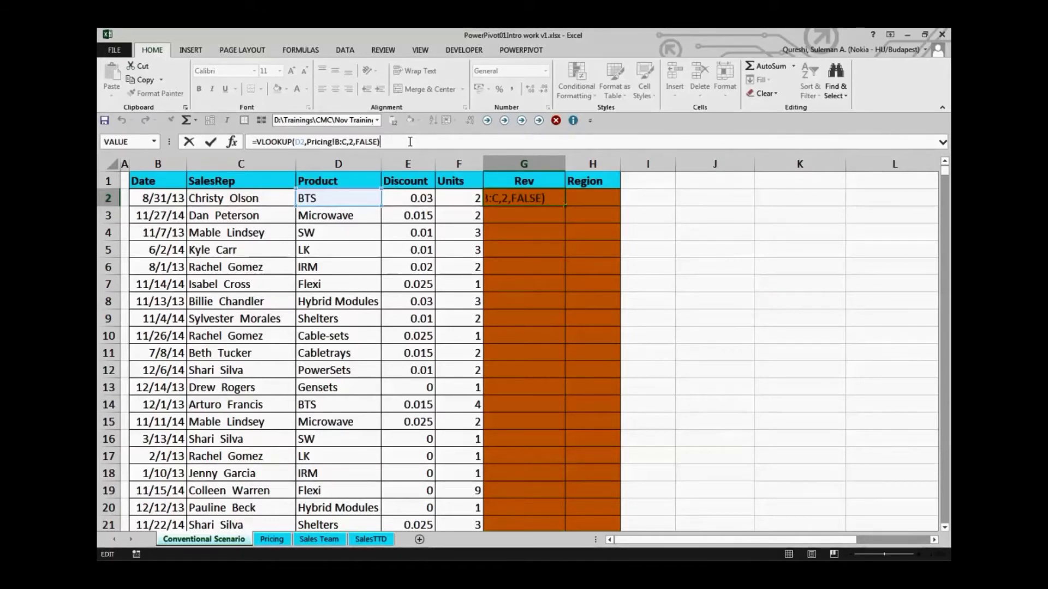
pyautogui.write('*(1-')
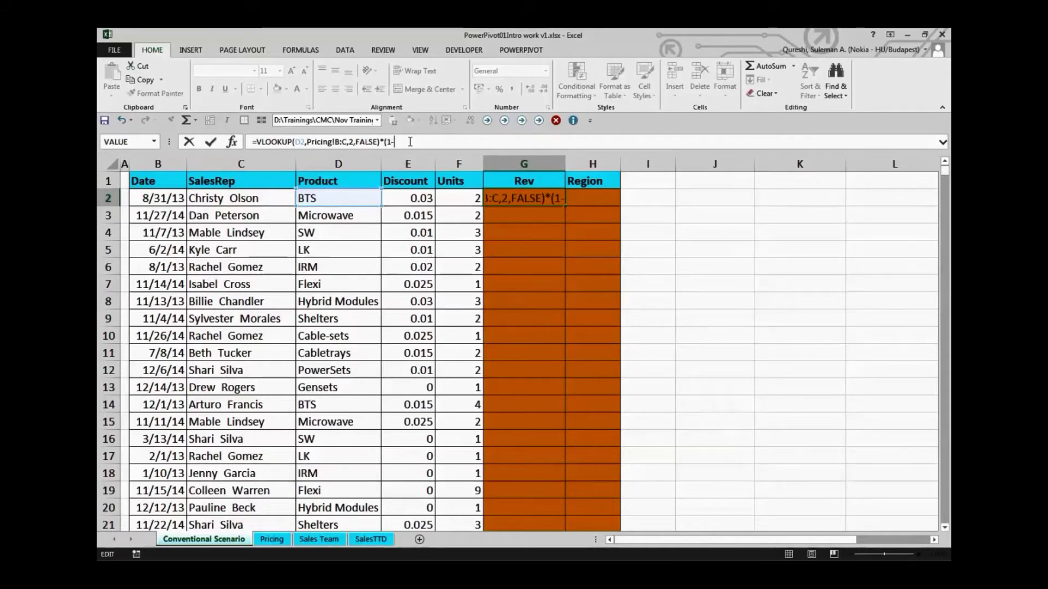
pyautogui.click(402, 197)
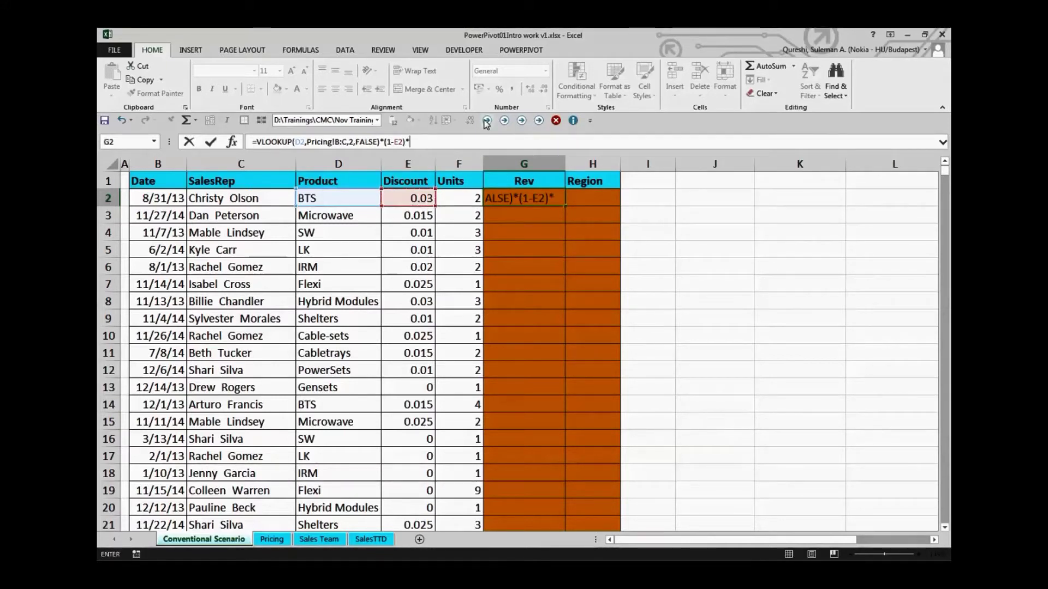
pyautogui.click(467, 195)
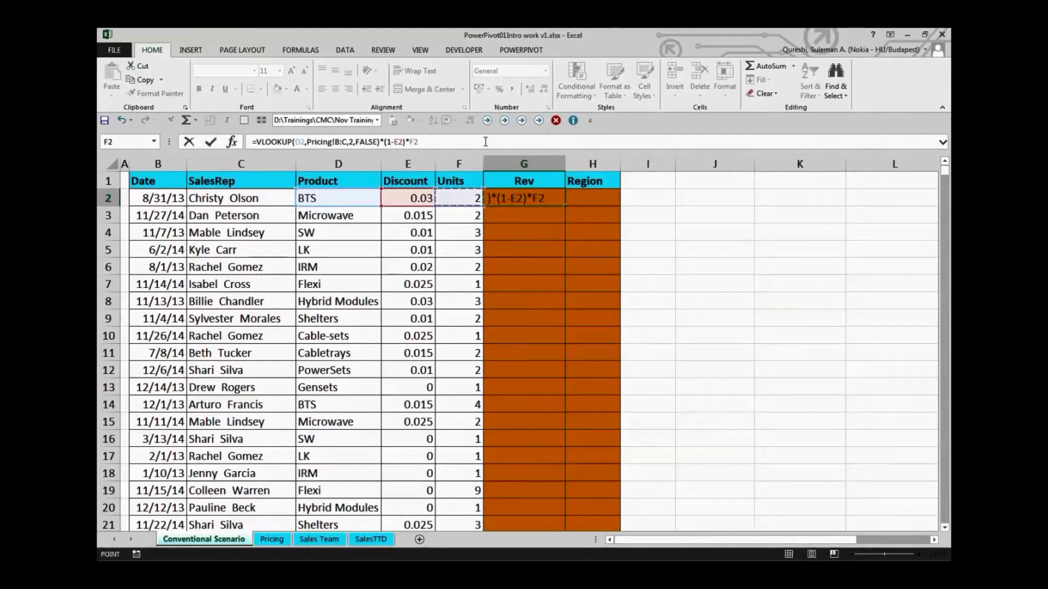
pyautogui.press('Return')
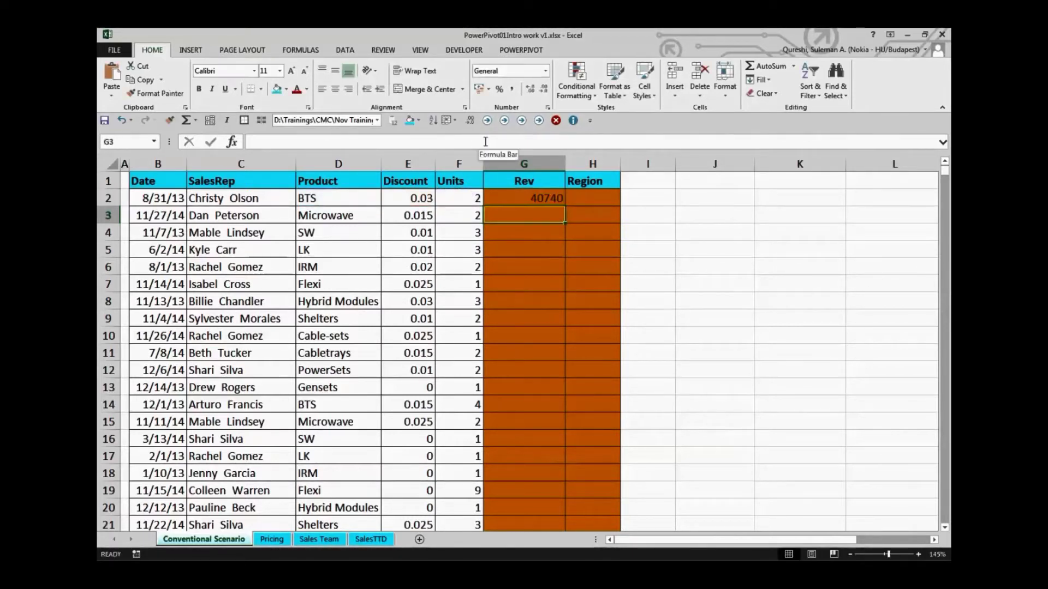
# - Copy the Rev formula from G2 down every sales row with the fill handle
pyautogui.click(507, 200)
pyautogui.doubleClick(507, 201)
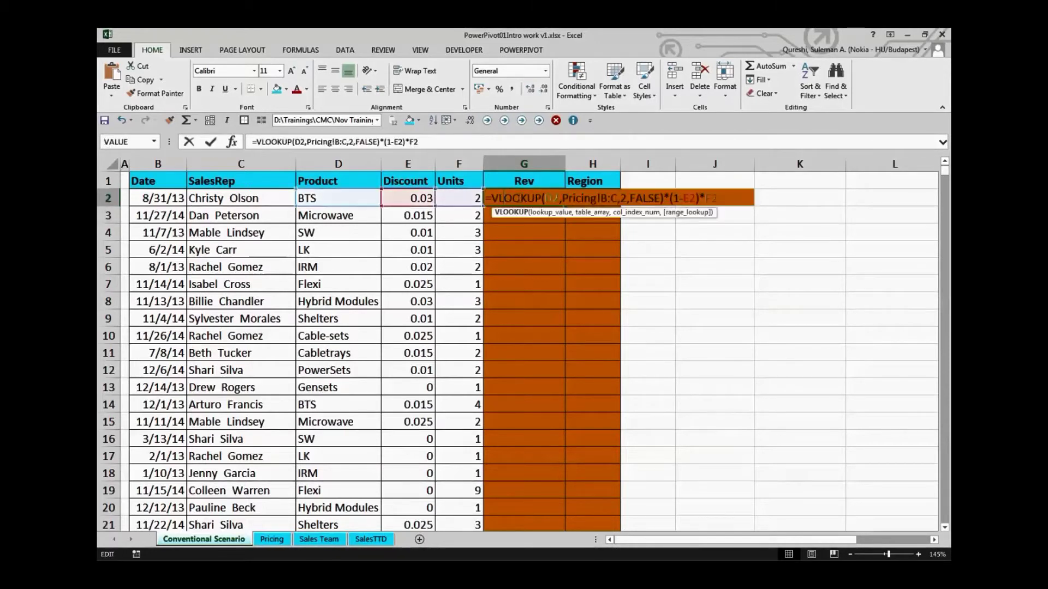
pyautogui.press('Return')
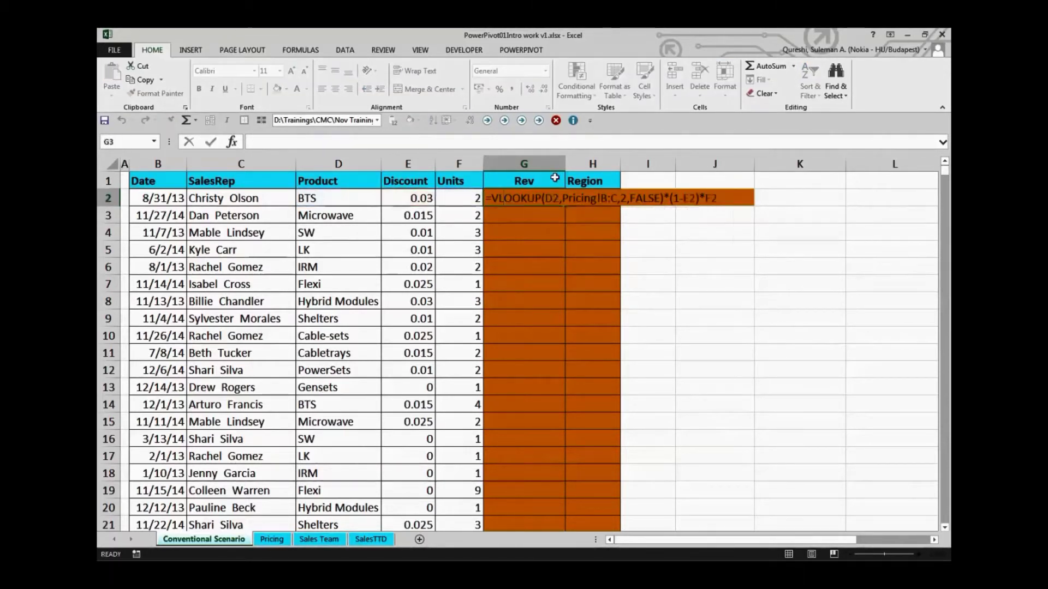
pyautogui.click(553, 195)
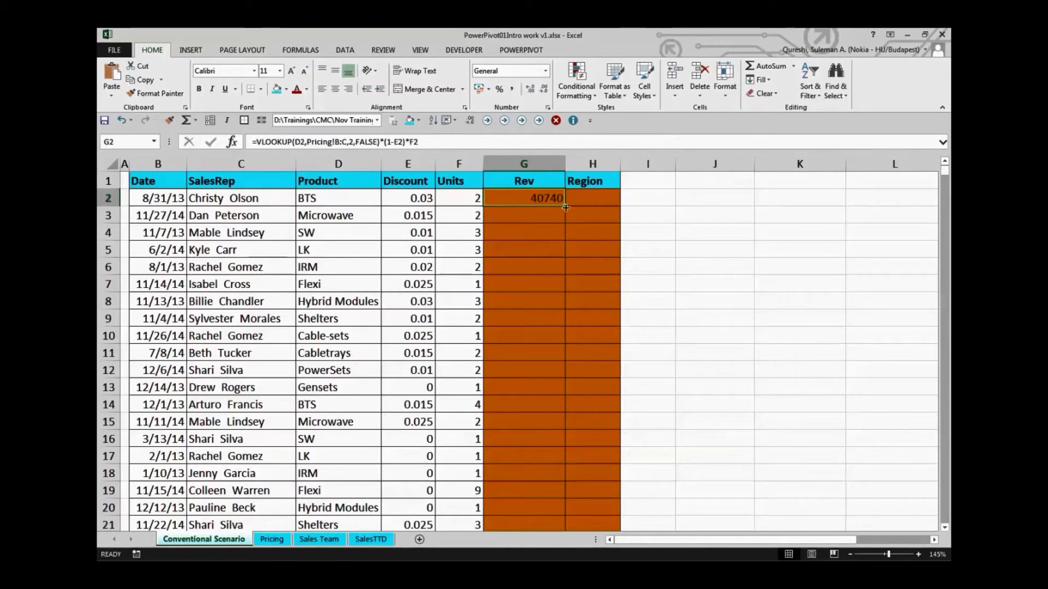
pyautogui.doubleClick(565, 206)
pyautogui.click(539, 196)
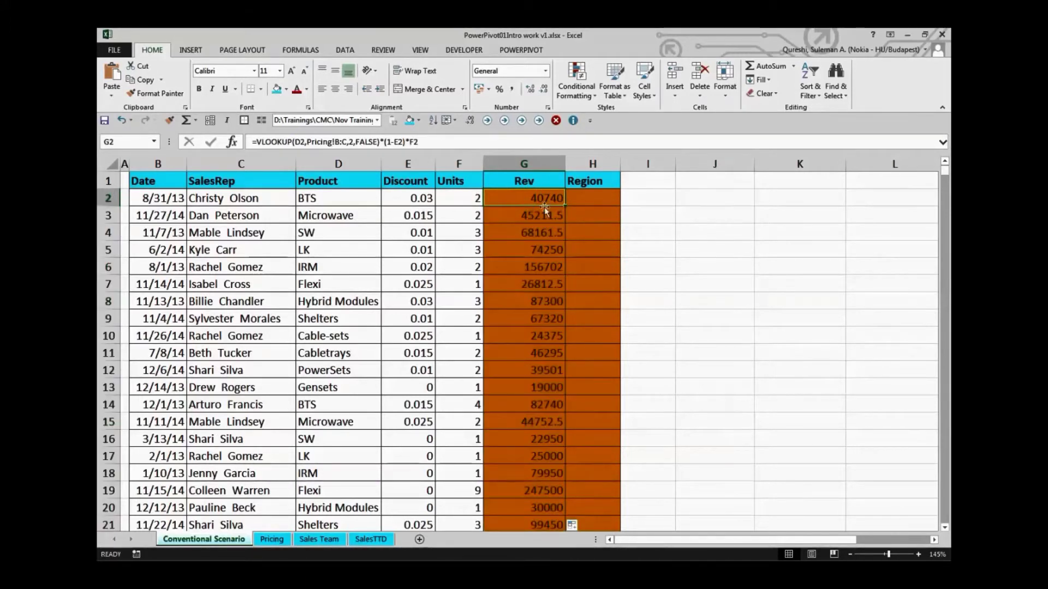
pyautogui.click(474, 196)
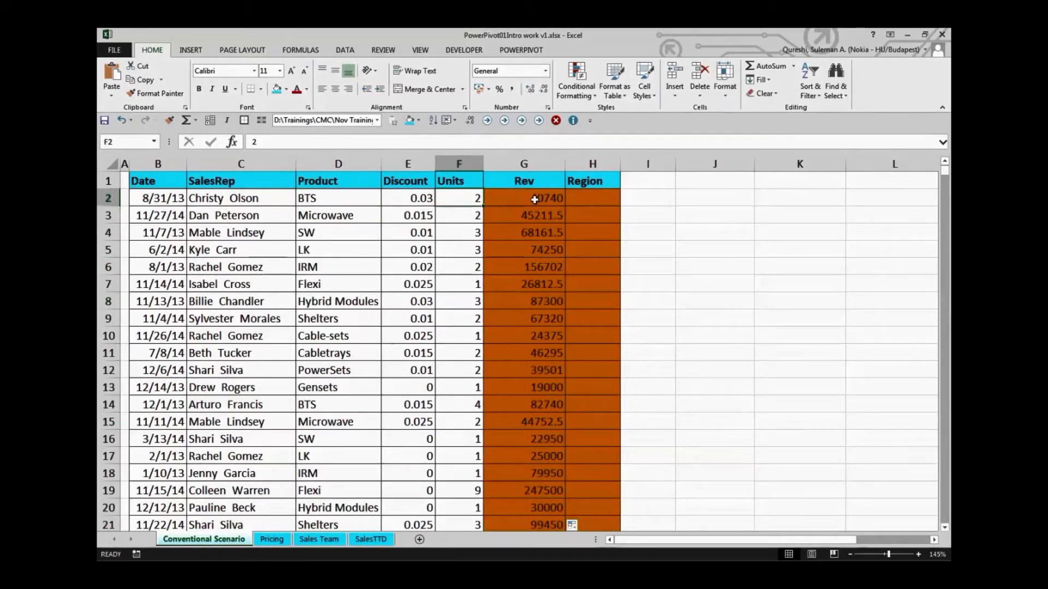
# - Enter =VLOOKUP(C2,'Sales Team'!B:C,2,FALSE) in H2 to look up the rep's region
pyautogui.click(535, 200)
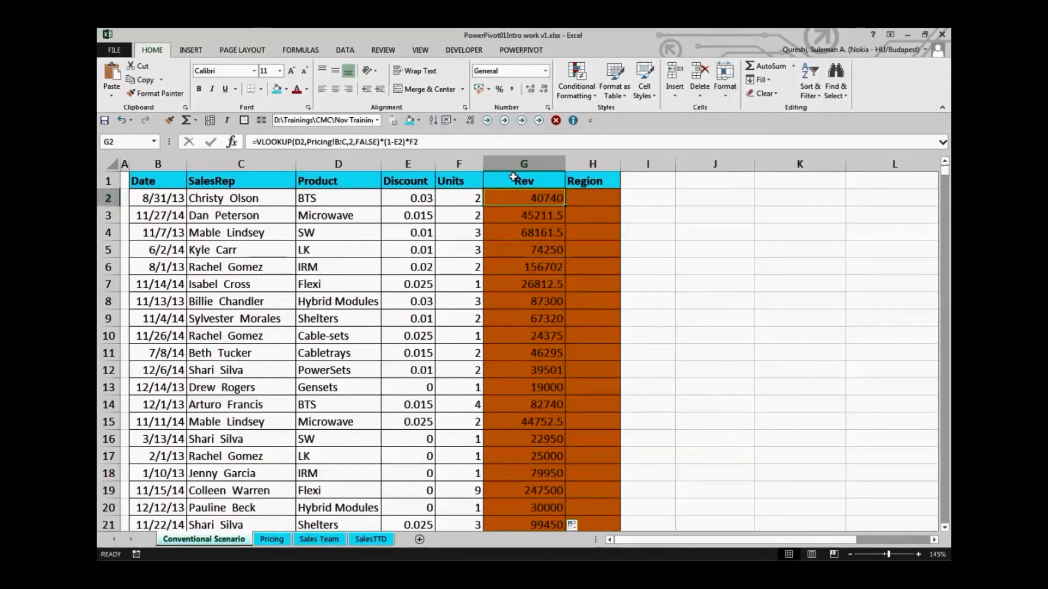
pyautogui.click(577, 198)
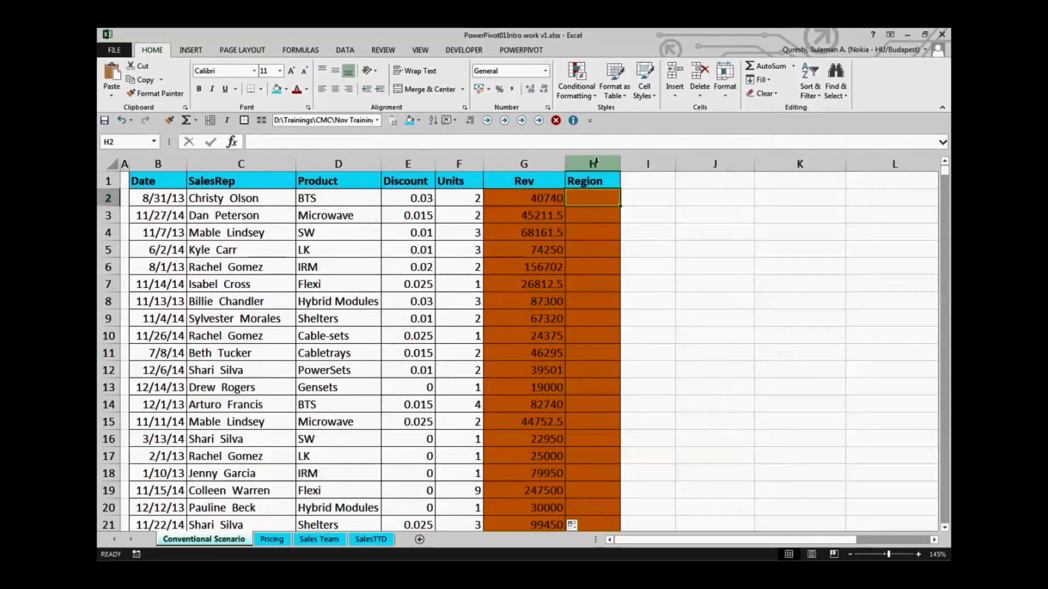
pyautogui.write('=v')
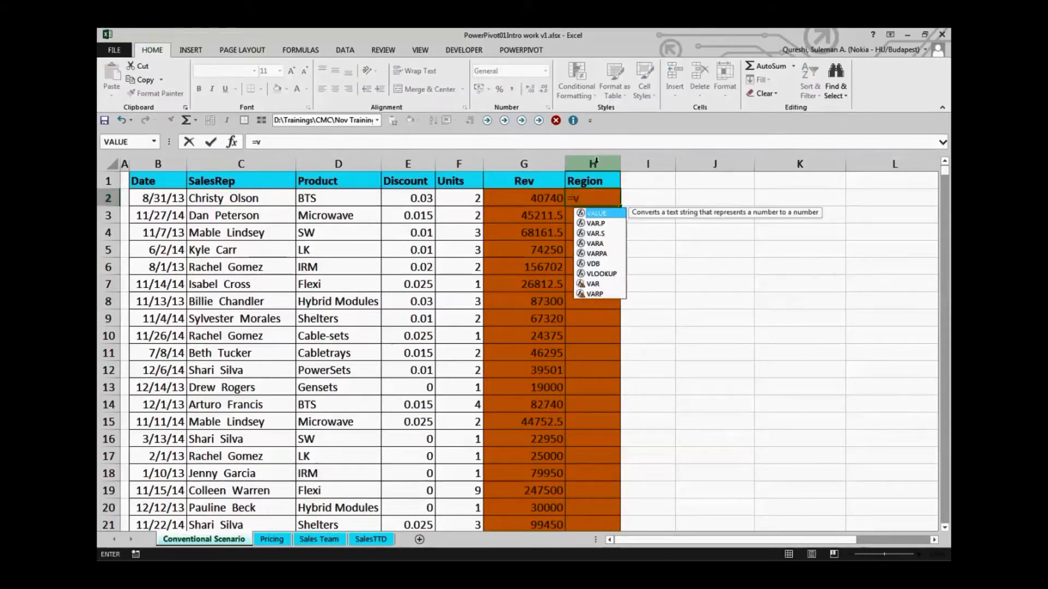
pyautogui.write('lookup(')
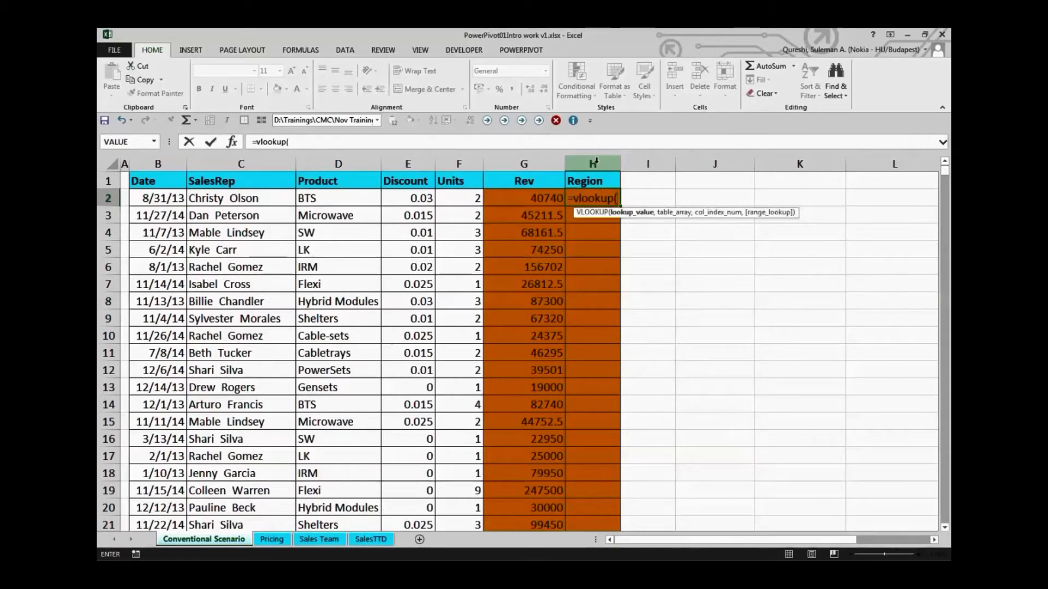
pyautogui.press('Left')
pyautogui.press('Left')
pyautogui.press('Left')
pyautogui.press('Left')
pyautogui.press('Left')
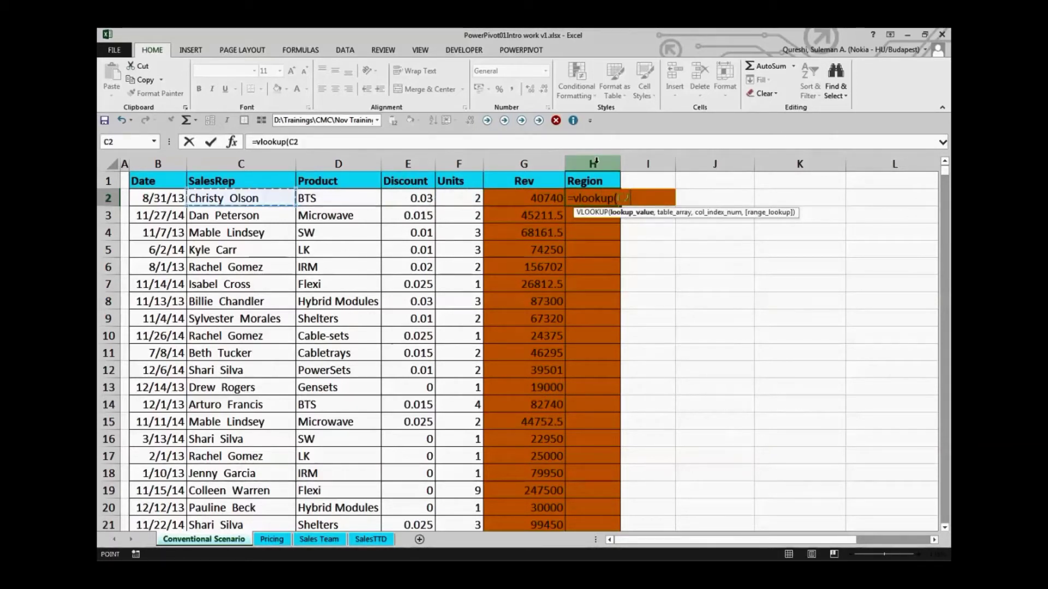
pyautogui.write(',')
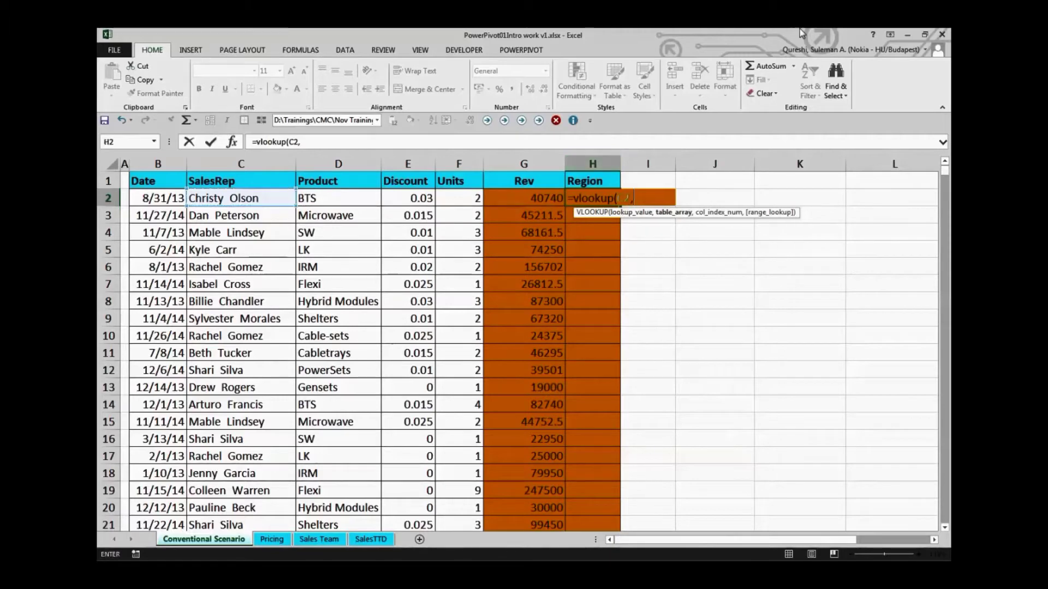
pyautogui.click(318, 539)
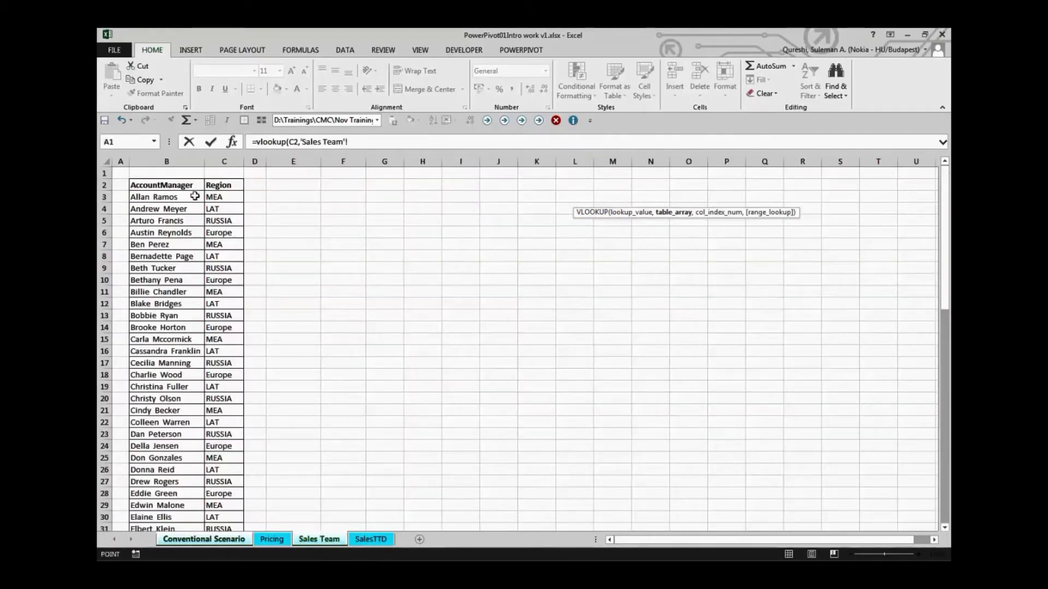
pyautogui.moveTo(179, 172); pyautogui.dragTo(230, 161)
pyautogui.write(',2,fa')
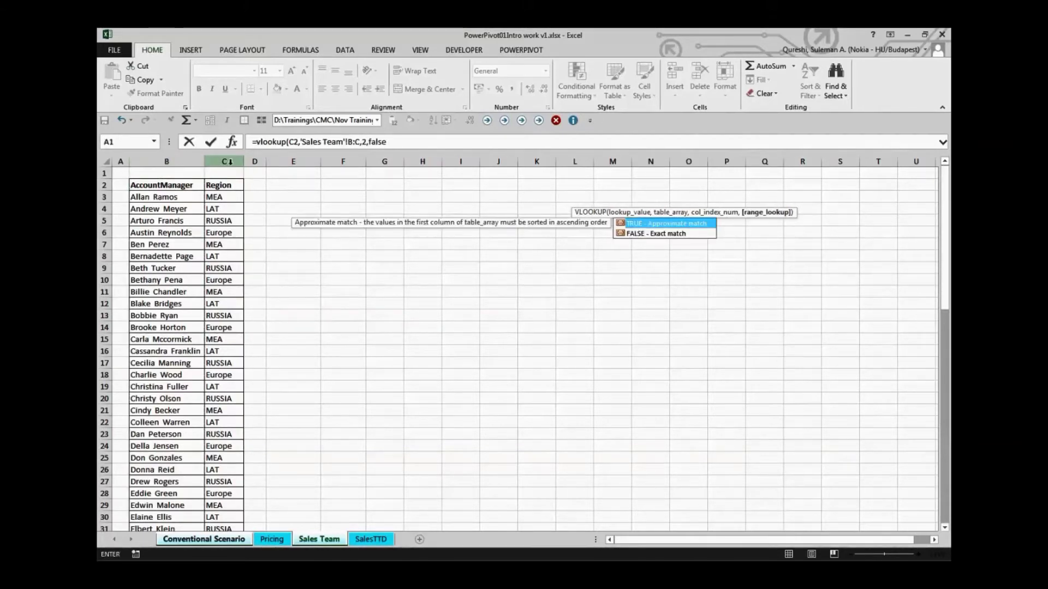
pyautogui.write('lse)')
pyautogui.press('Return')
# - Fill the Region formula down to row 10001 and select the Rev column G2:G10001
pyautogui.press('Up')
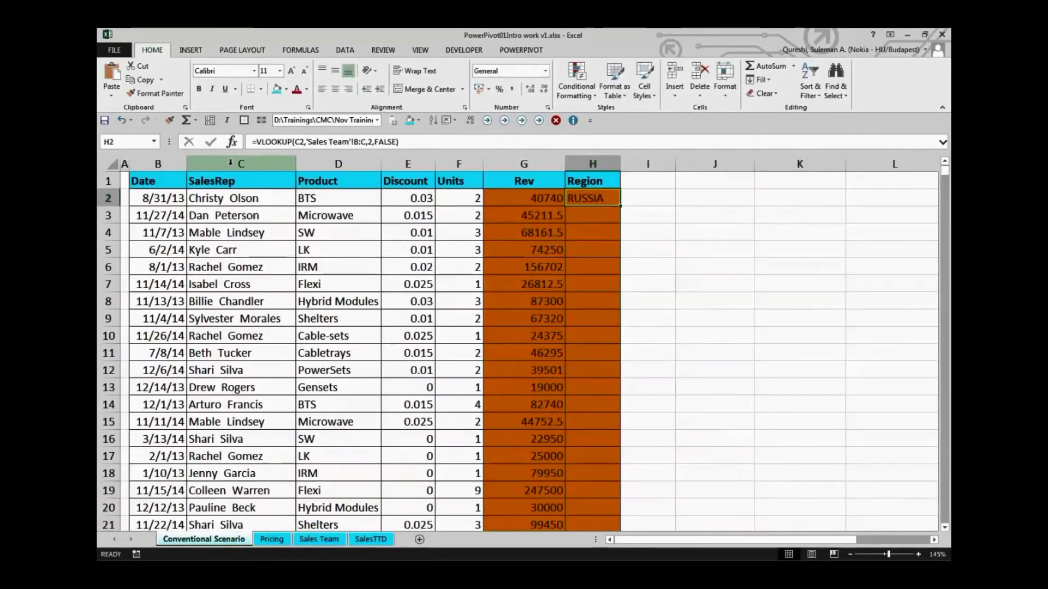
pyautogui.doubleClick(620, 206)
pyautogui.click(628, 232)
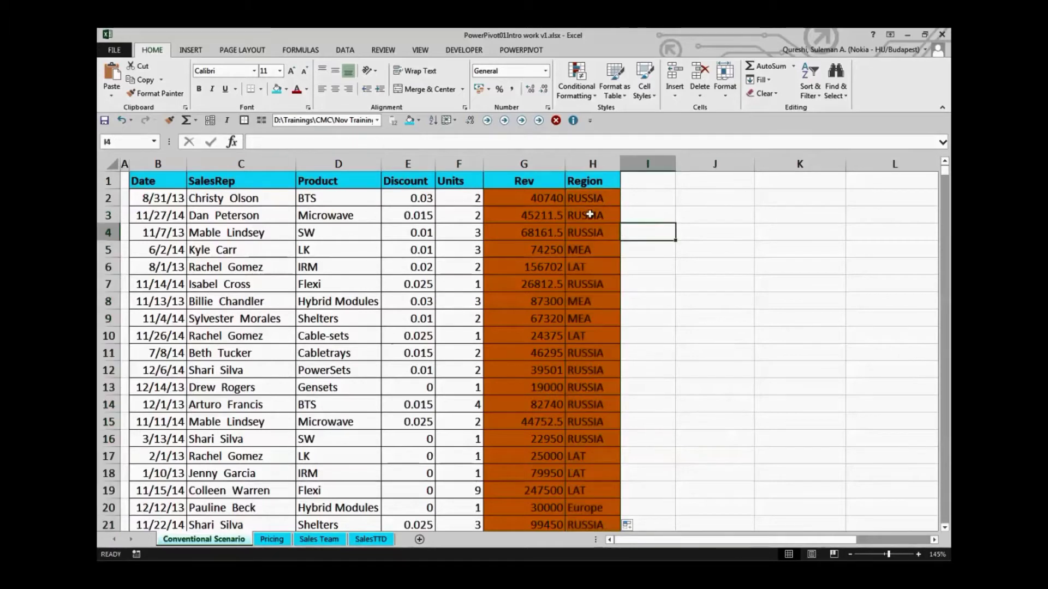
pyautogui.click(524, 198)
pyautogui.hotkey('ctrl', 'shift', 'Down')
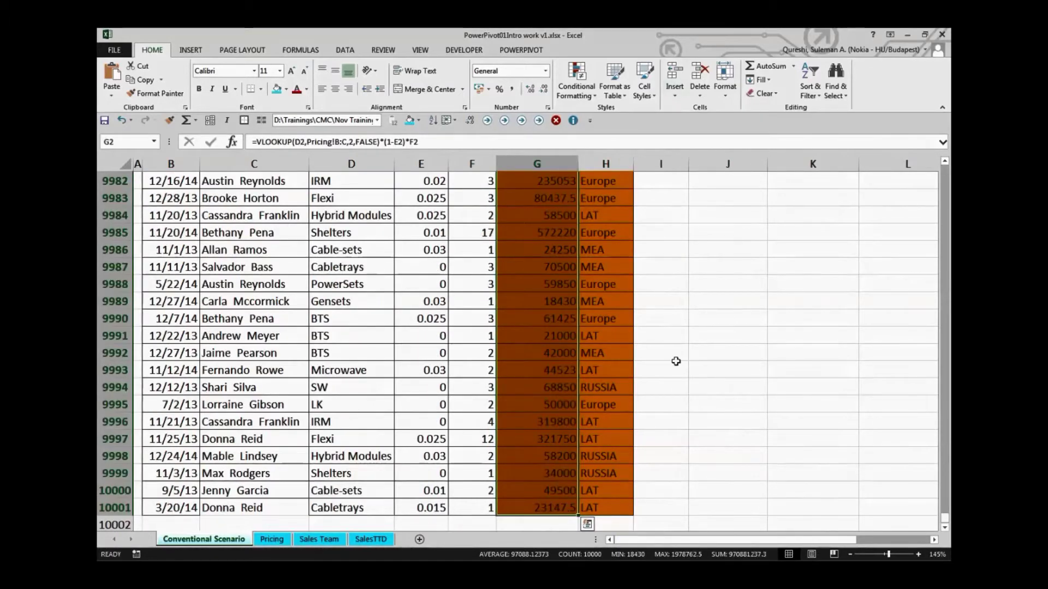
# - Format G2:G10001 with thousands separators and no decimals, e.g. 40,740
pyautogui.scroll(18, 673, 357)
pyautogui.scroll(10, 709, 240)
pyautogui.moveTo(945, 514); pyautogui.dragTo(945, 172)
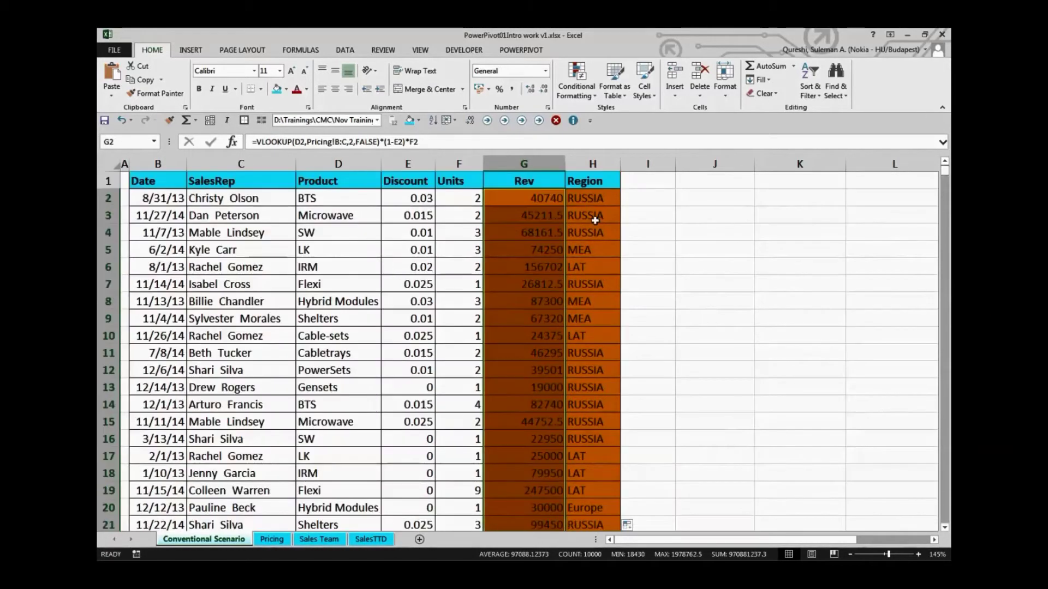
pyautogui.click(547, 71)
pyautogui.click(513, 117)
pyautogui.click(513, 87)
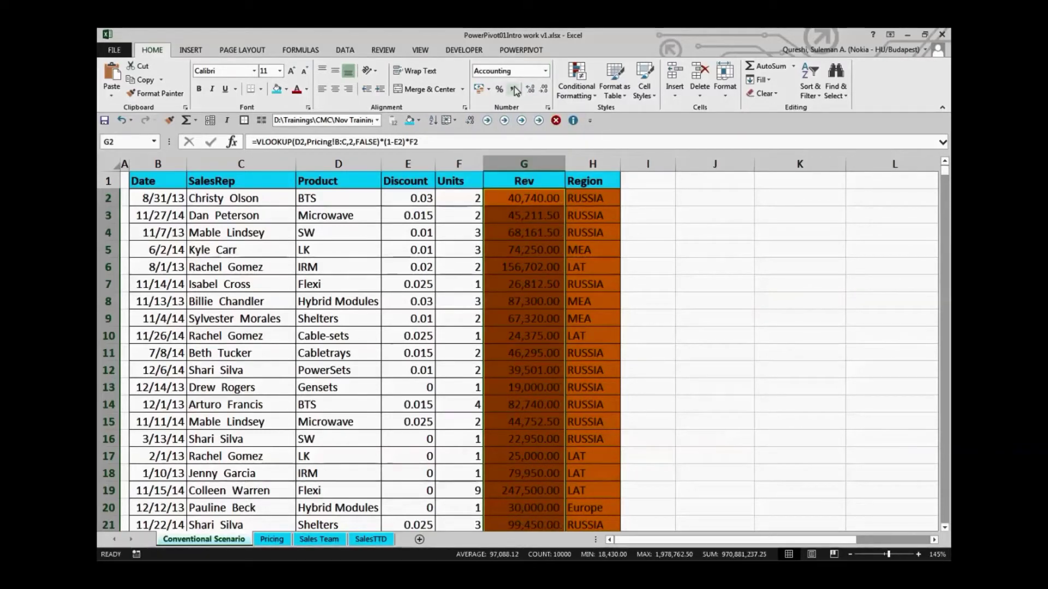
pyautogui.click(544, 92)
pyautogui.click(543, 92)
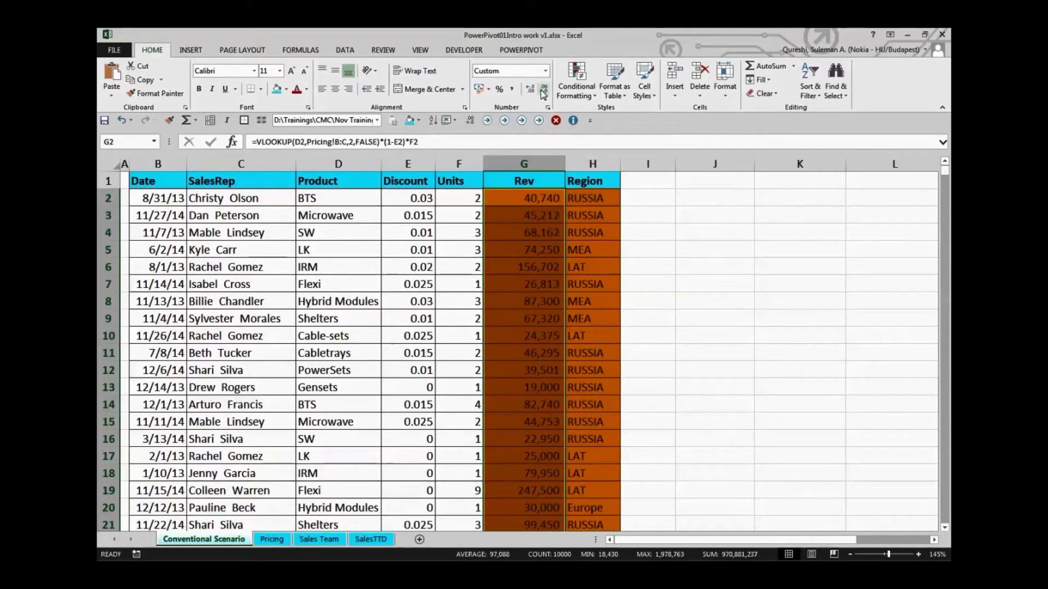
pyautogui.click(647, 387)
pyautogui.click(537, 199)
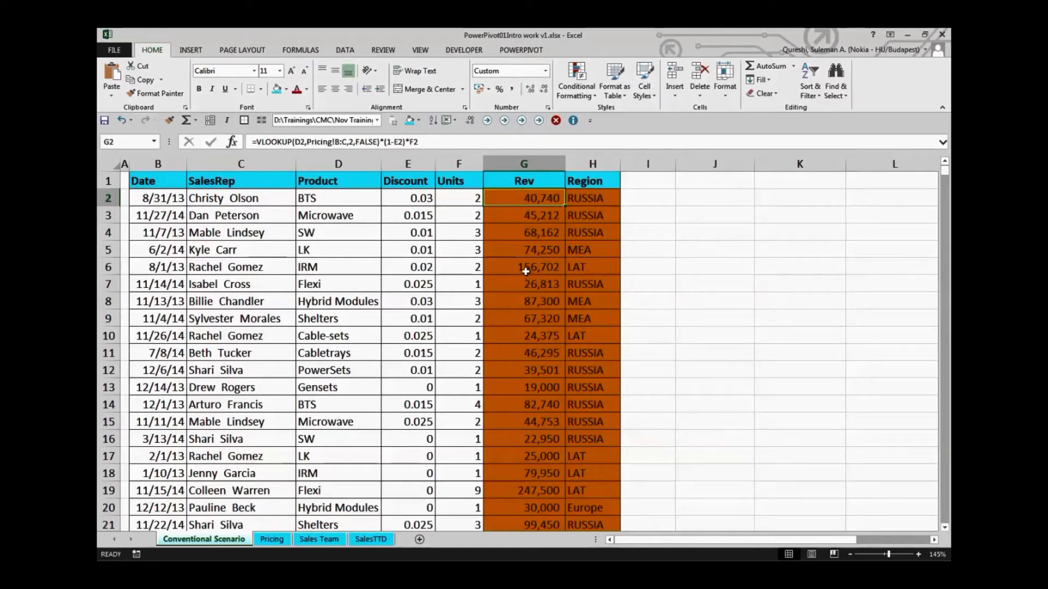
pyautogui.click(165, 177)
# - Create a PivotTable from the whole sales table, placed at J1 on this worksheet
pyautogui.hotkey('ctrl', 'shift', 'Right')
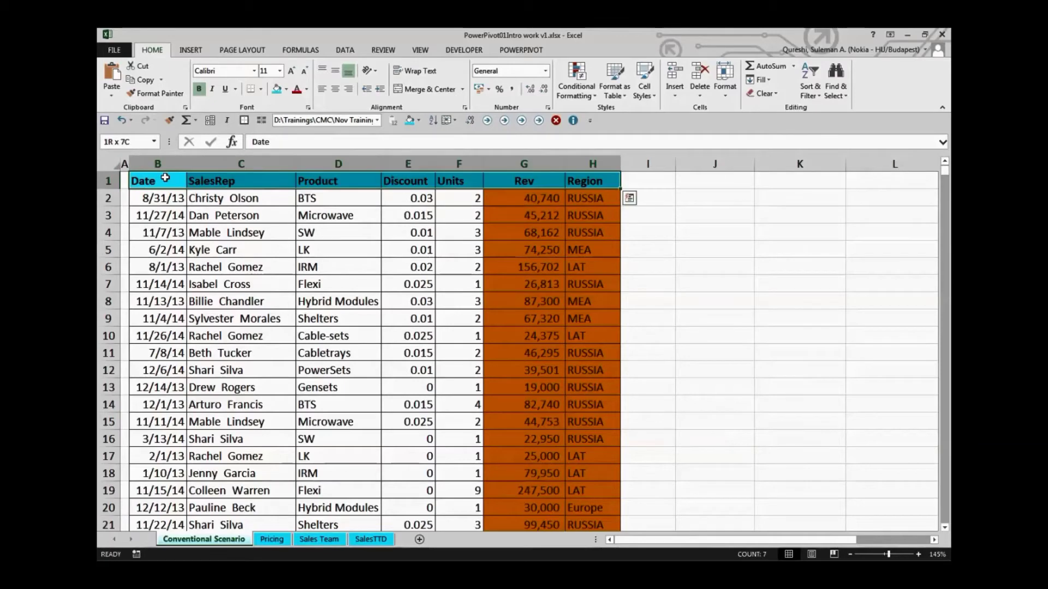
pyautogui.hotkey('ctrl', 'shift', 'Down')
pyautogui.scroll(15, 667, 258)
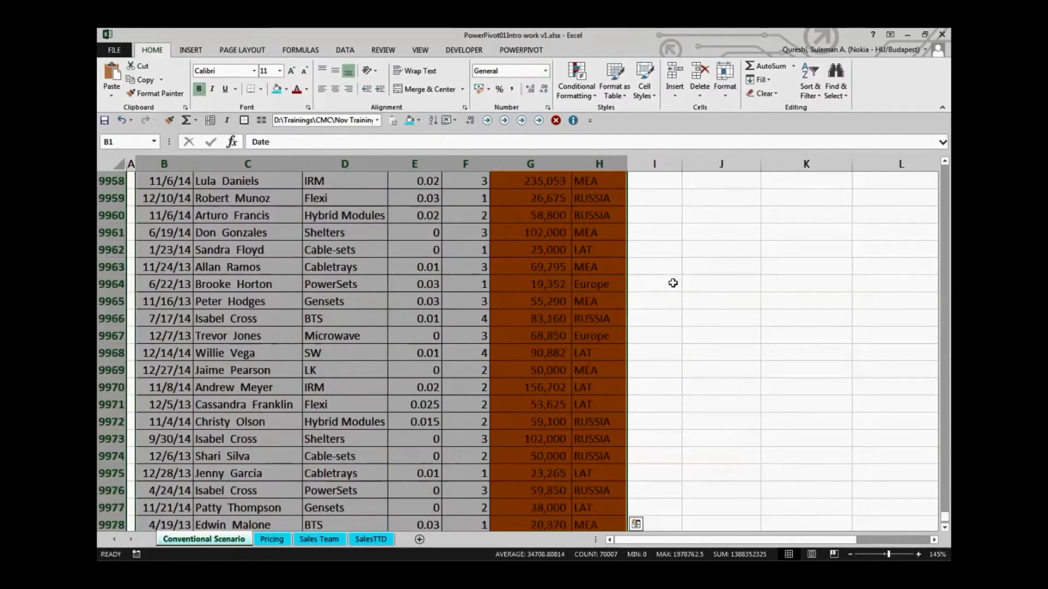
pyautogui.moveTo(945, 523); pyautogui.dragTo(923, 149)
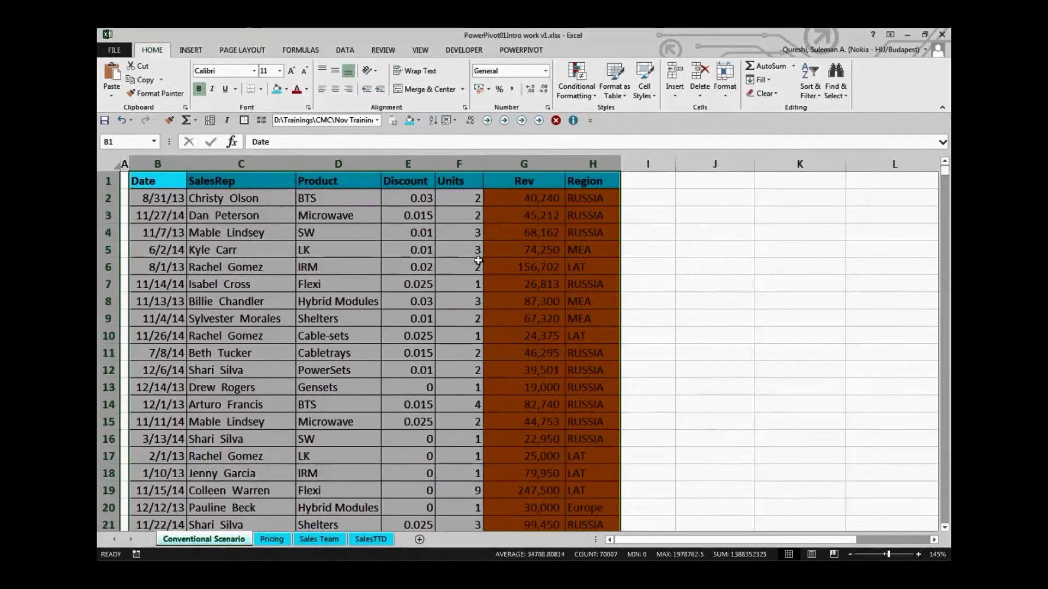
pyautogui.click(188, 50)
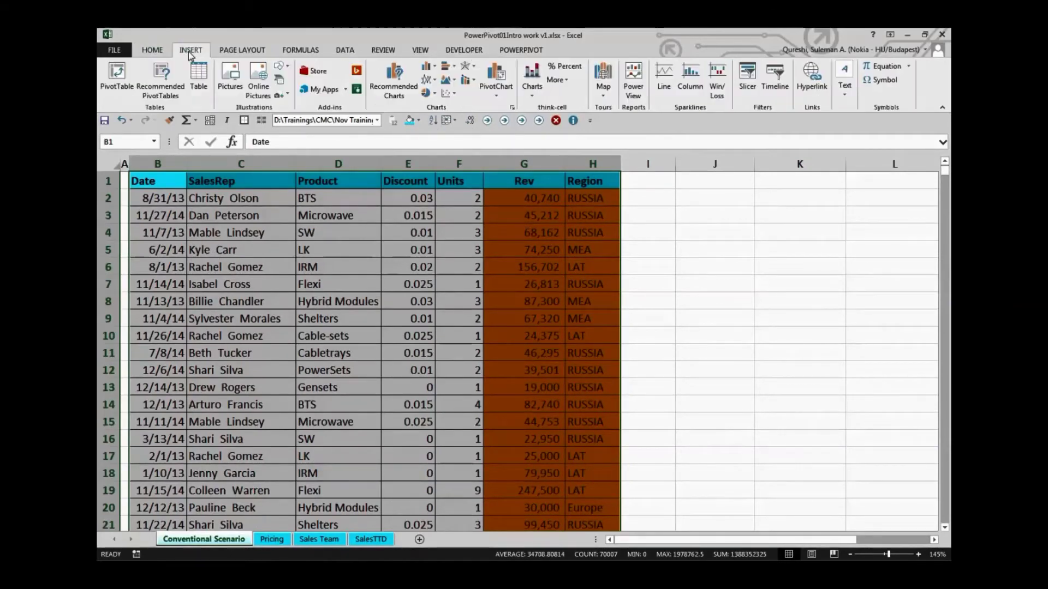
pyautogui.click(112, 76)
pyautogui.click(131, 187)
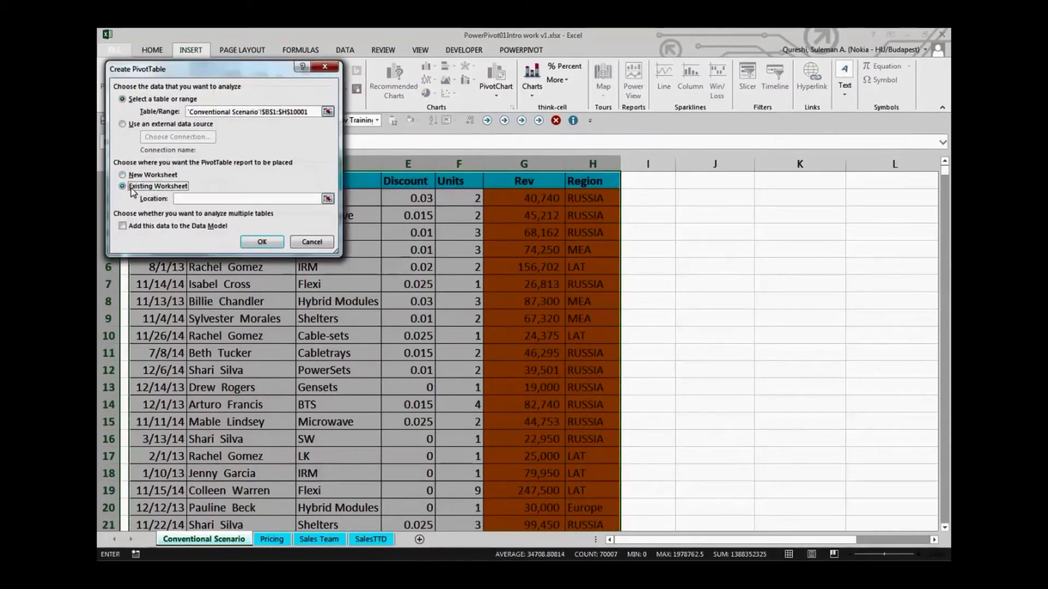
pyautogui.click(712, 181)
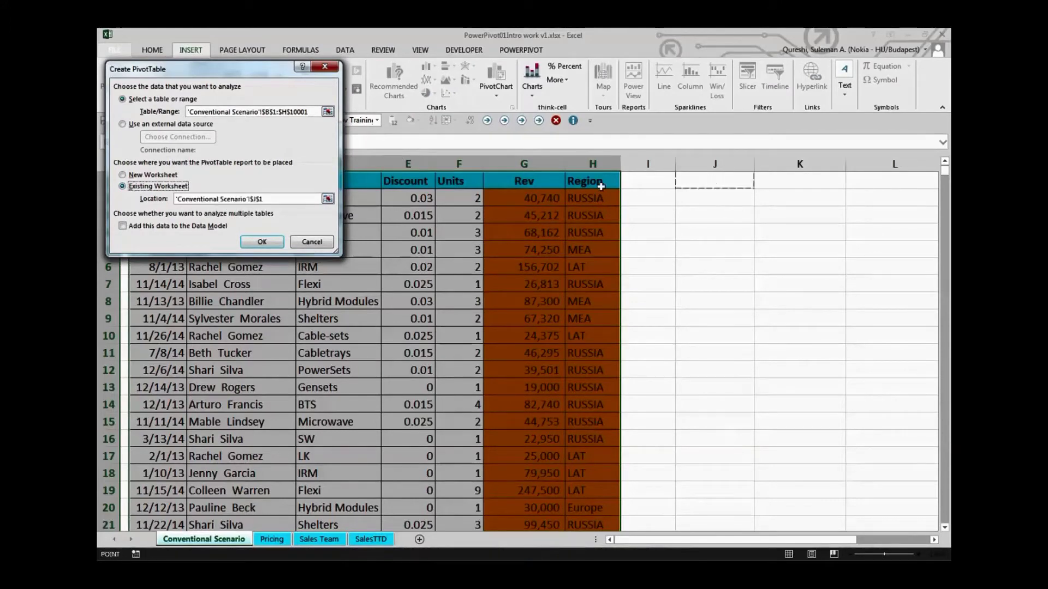
pyautogui.click(262, 242)
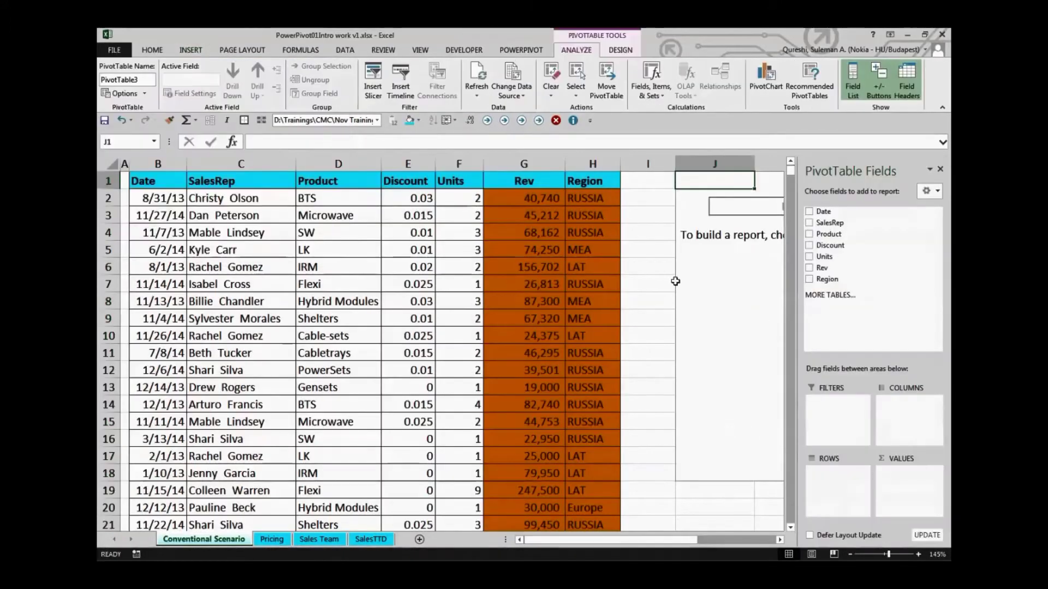
pyautogui.click(665, 363)
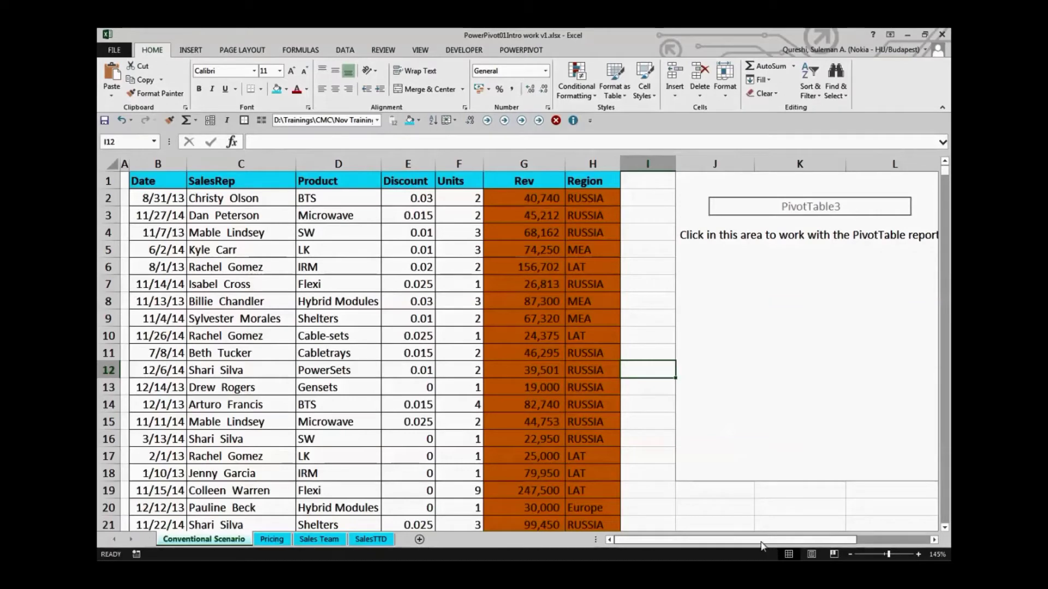
# - Put Region in the pivot Rows and sum of Rev in Values, then check the regional totals
pyautogui.moveTo(779, 540); pyautogui.dragTo(789, 540)
pyautogui.click(594, 297)
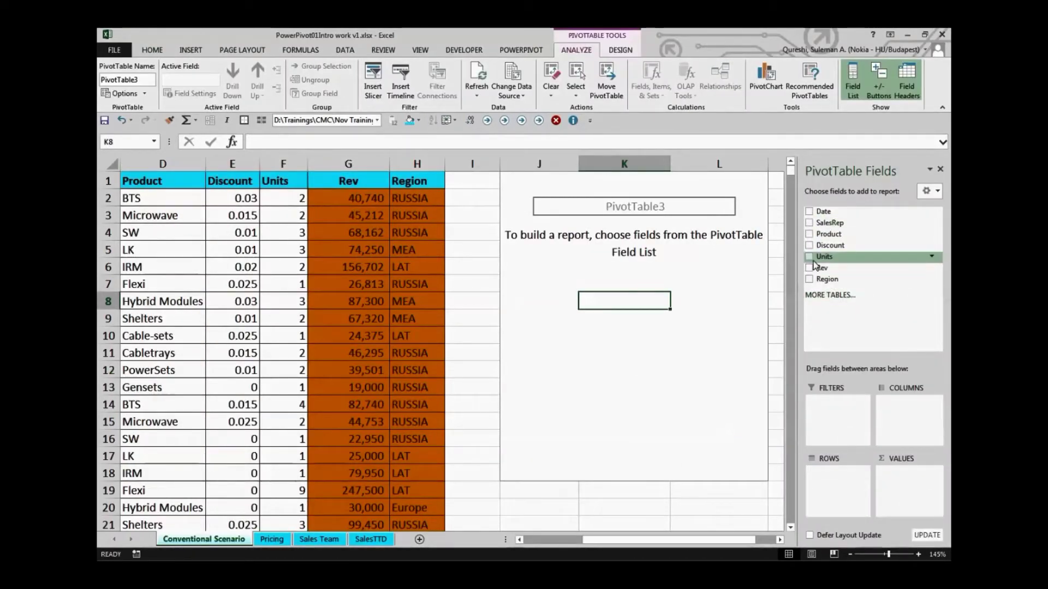
pyautogui.click(810, 280)
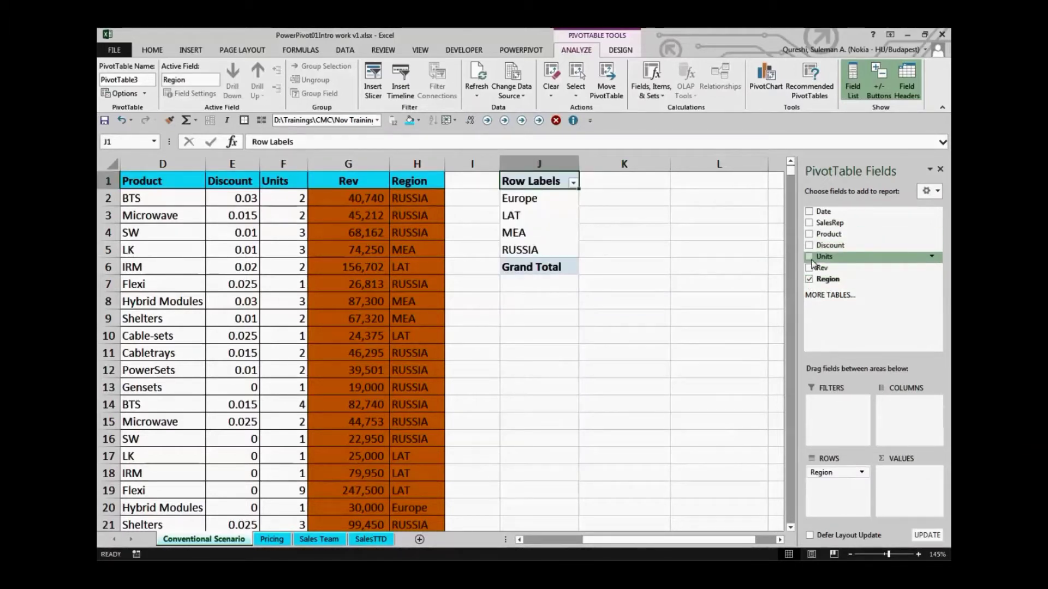
pyautogui.click(810, 268)
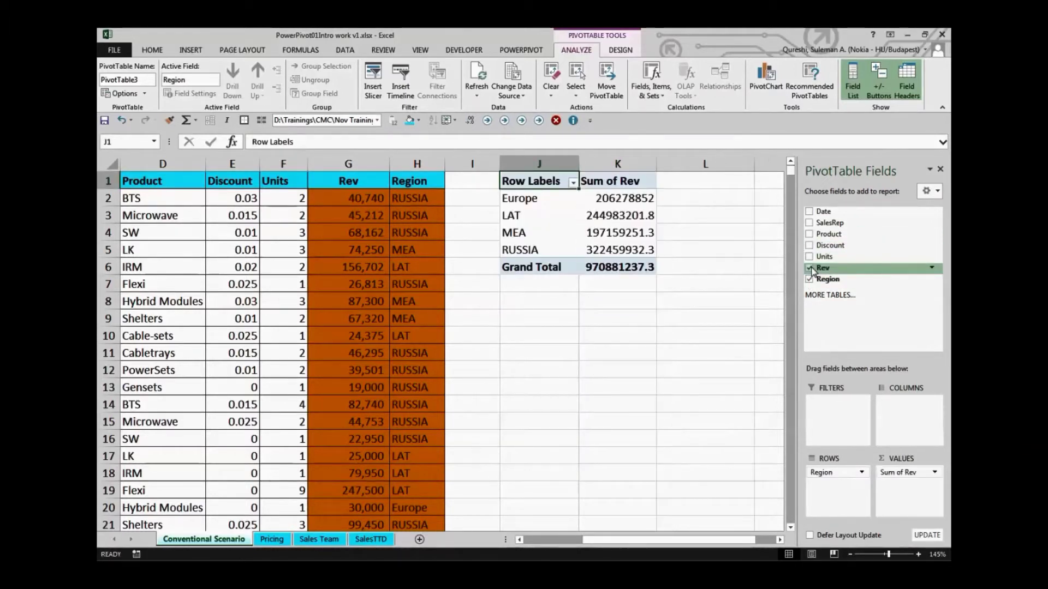
pyautogui.click(593, 266)
pyautogui.click(326, 199)
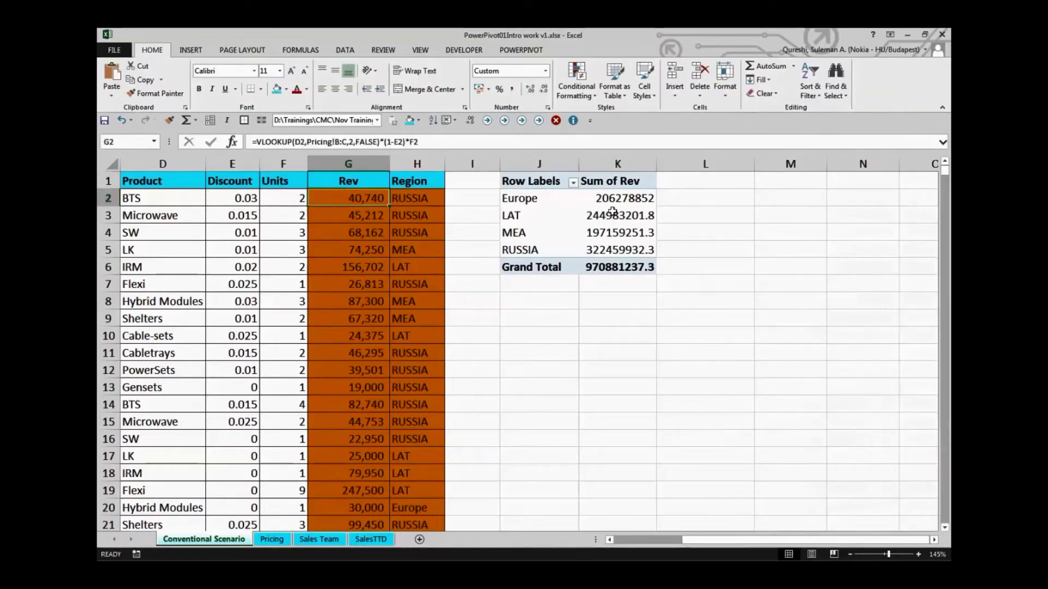
pyautogui.click(608, 213)
pyautogui.click(367, 214)
pyautogui.click(606, 214)
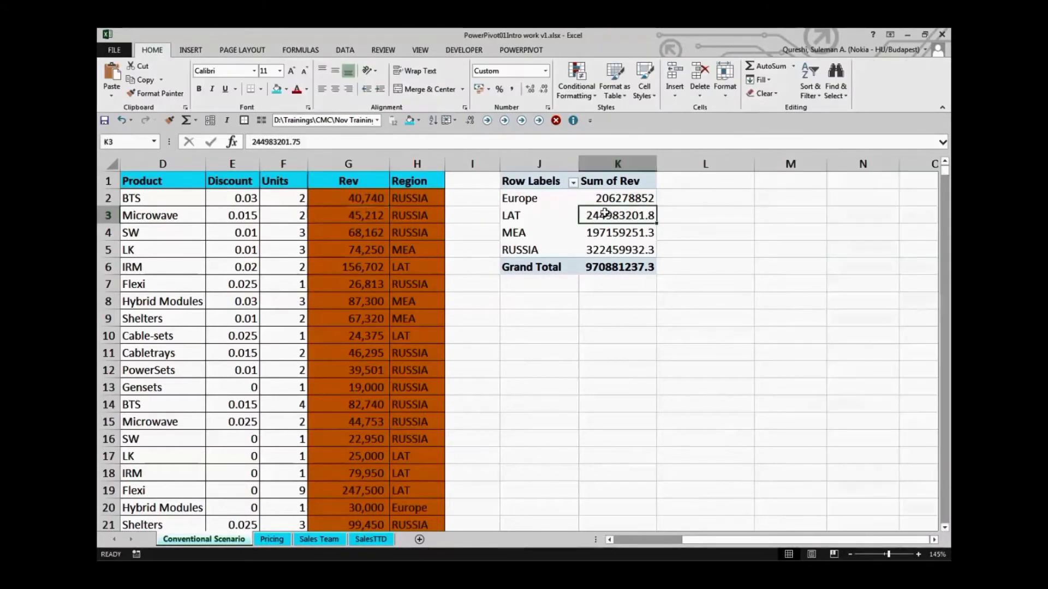
pyautogui.moveTo(617, 199); pyautogui.dragTo(617, 267)
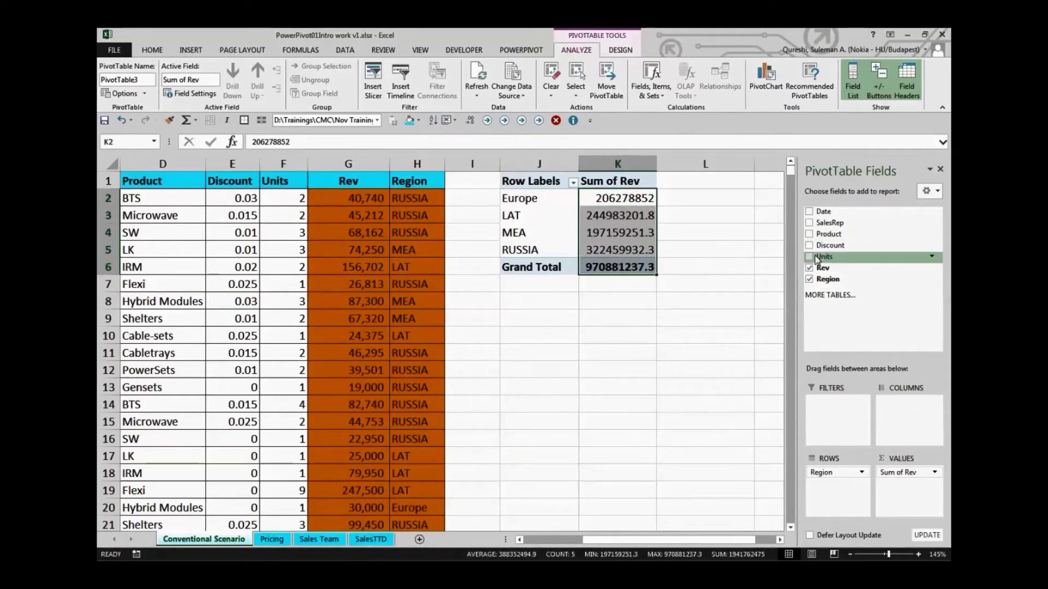
# - Add SalesRep to Rows and move Region into Columns
pyautogui.click(812, 224)
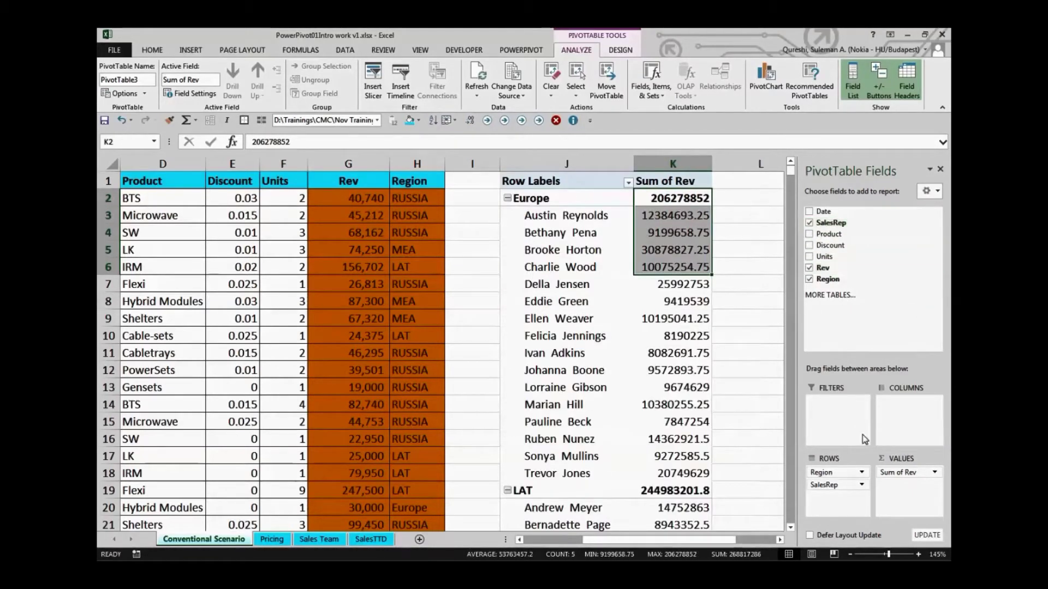
pyautogui.moveTo(844, 476); pyautogui.dragTo(901, 404)
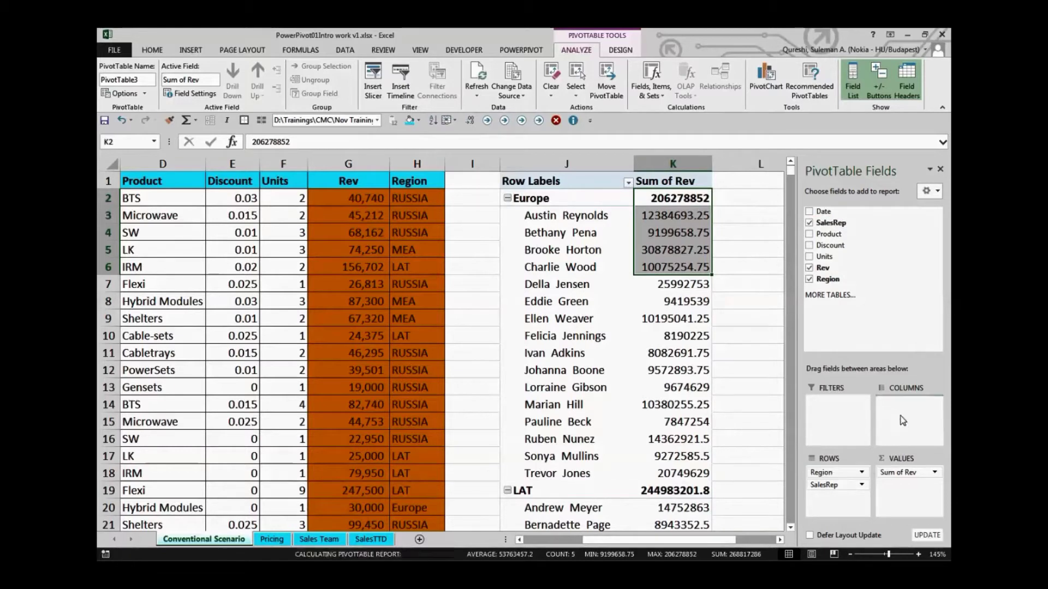
pyautogui.click(631, 299)
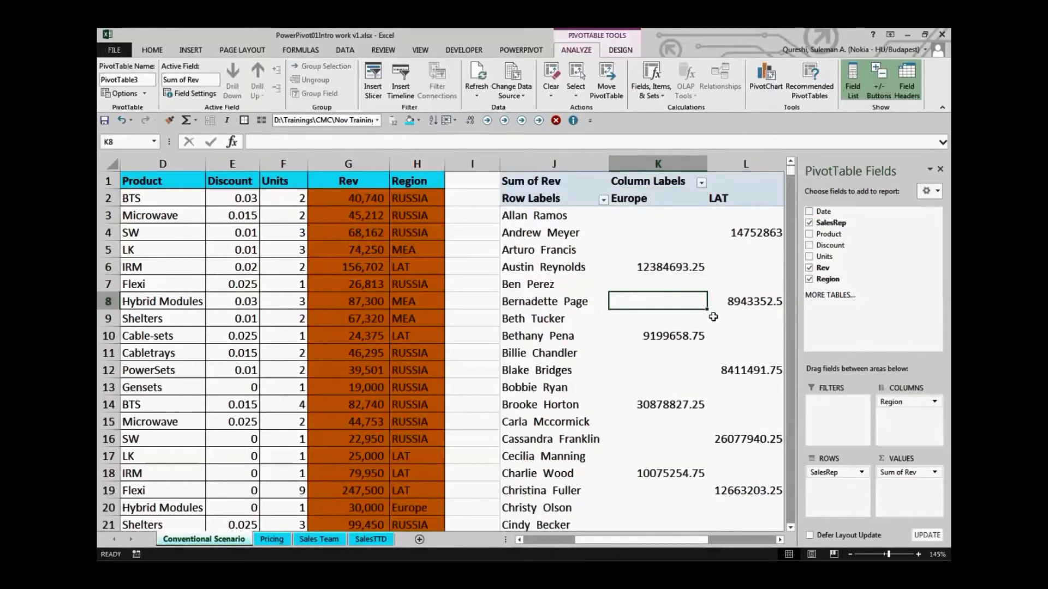
# - Browse the pivot's regional values and hide the PivotTable field list
pyautogui.click(662, 250)
pyautogui.click(669, 226)
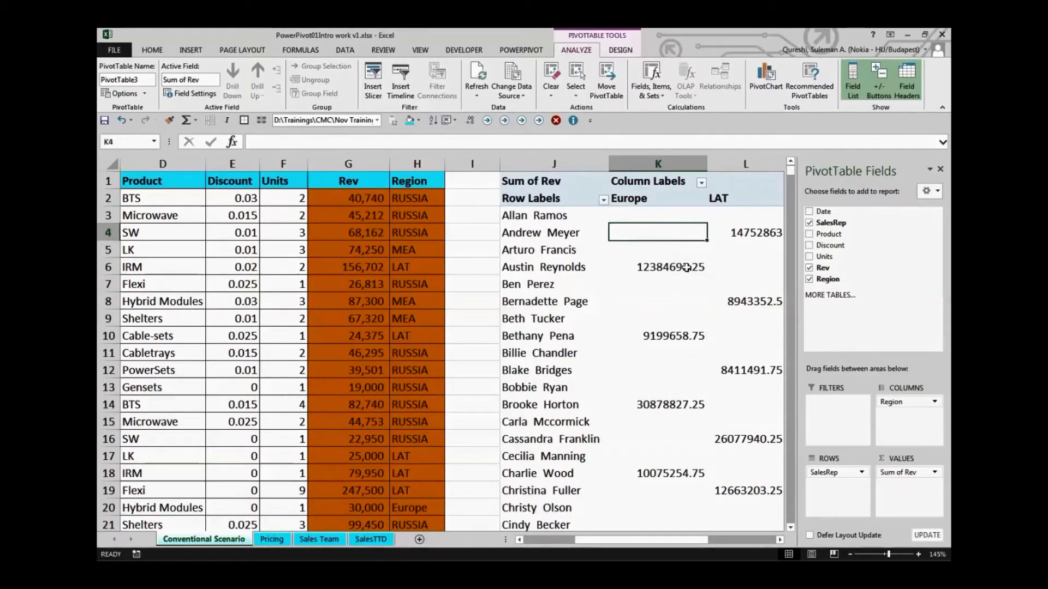
pyautogui.moveTo(682, 540); pyautogui.dragTo(737, 548)
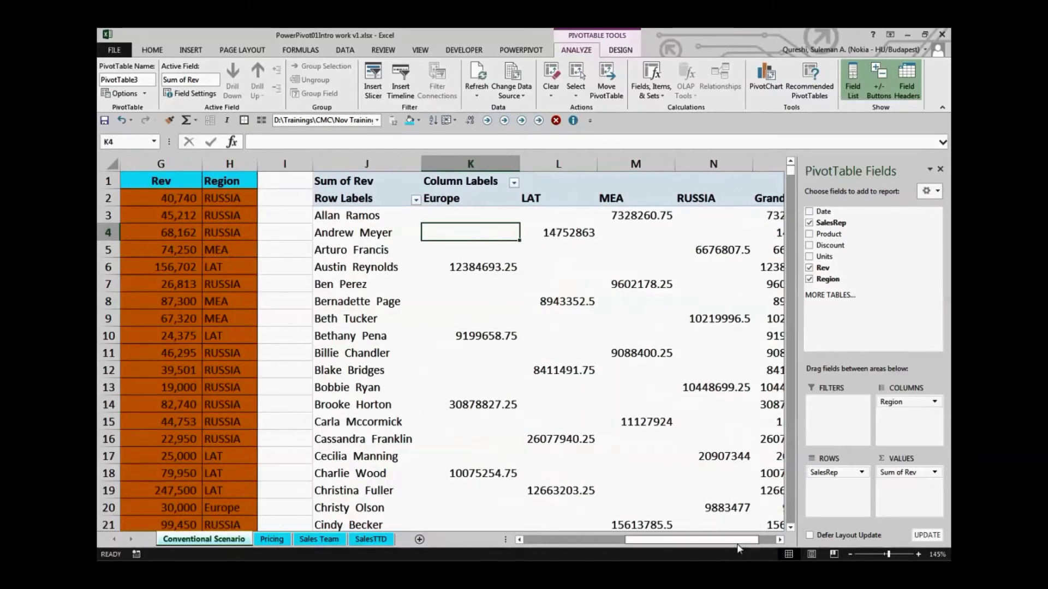
pyautogui.click(533, 268)
pyautogui.click(524, 318)
pyautogui.click(547, 406)
pyautogui.click(636, 422)
pyautogui.click(556, 456)
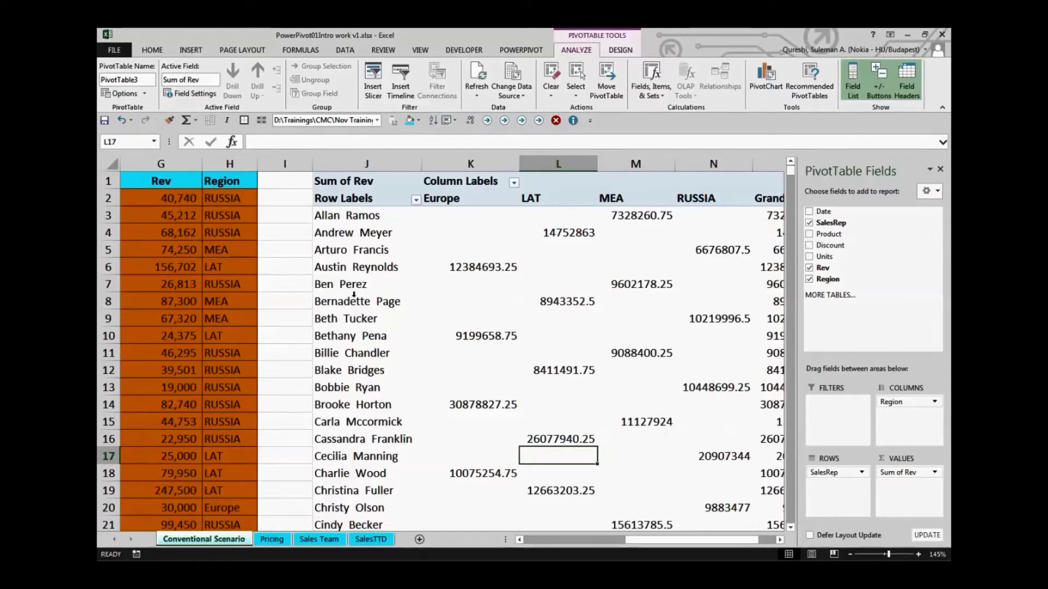
pyautogui.keyDown('ctrl'); pyautogui.scroll(-3, 655, 310); pyautogui.keyUp('ctrl')
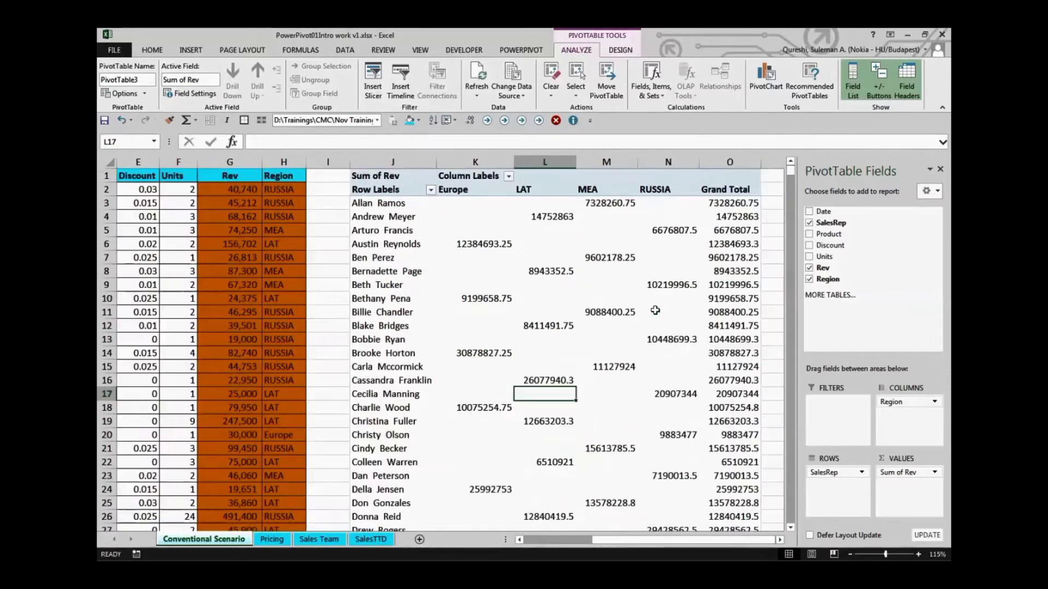
pyautogui.click(752, 246)
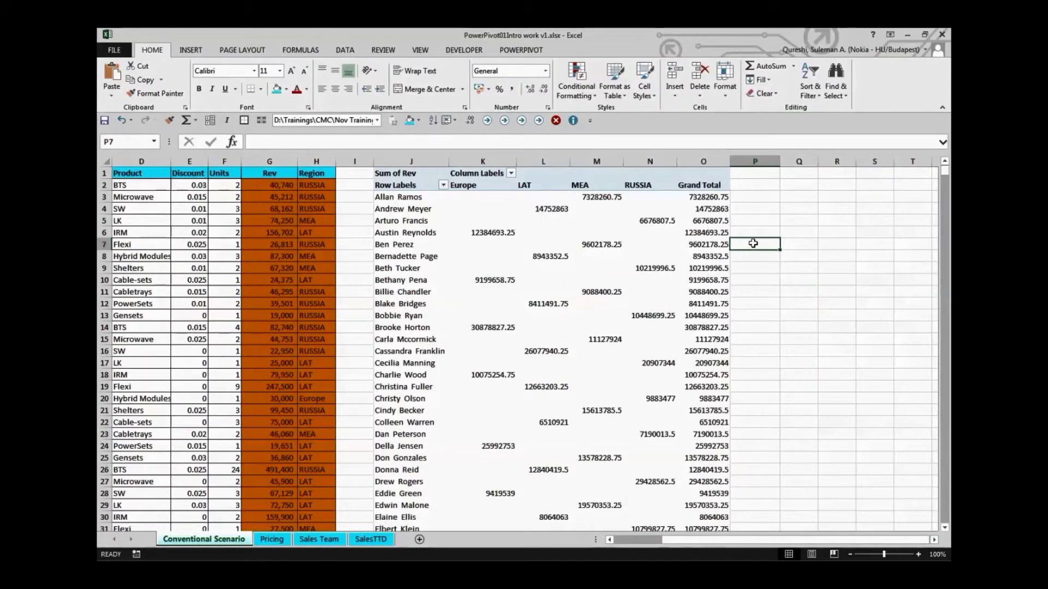
pyautogui.click(597, 233)
pyautogui.keyDown('ctrl'); pyautogui.scroll(1, 730, 221); pyautogui.keyUp('ctrl')
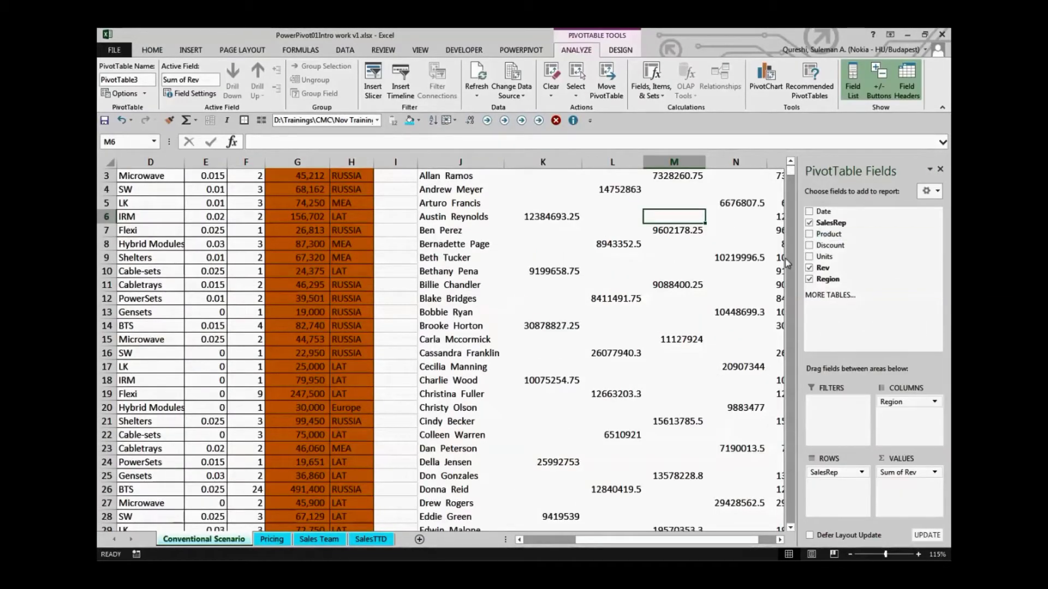
pyautogui.click(940, 169)
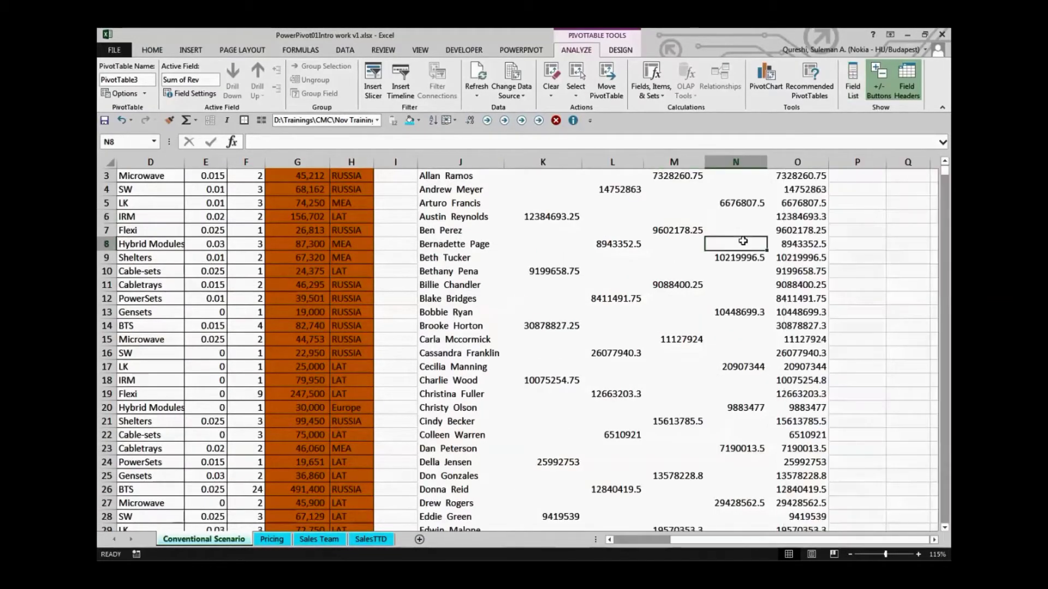
pyautogui.click(738, 244)
pyautogui.scroll(1, 710, 251)
# - Format pivot values K3:O75 with Comma Style and no decimals, e.g. 7,328,261
pyautogui.moveTo(552, 205); pyautogui.dragTo(791, 534)
pyautogui.moveTo(790, 485); pyautogui.dragTo(790, 485)
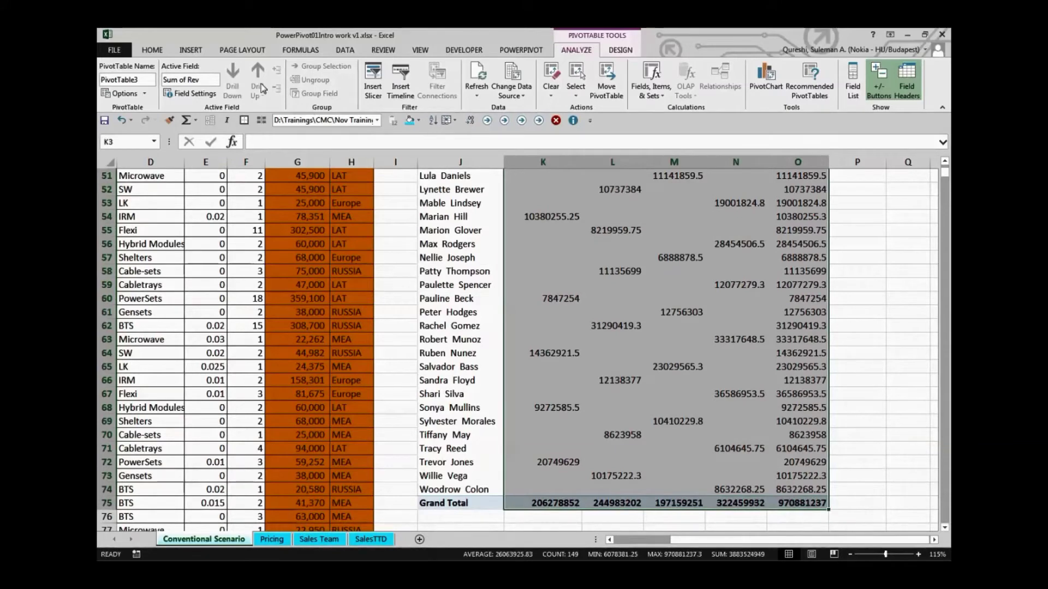
pyautogui.click(158, 50)
pyautogui.click(511, 90)
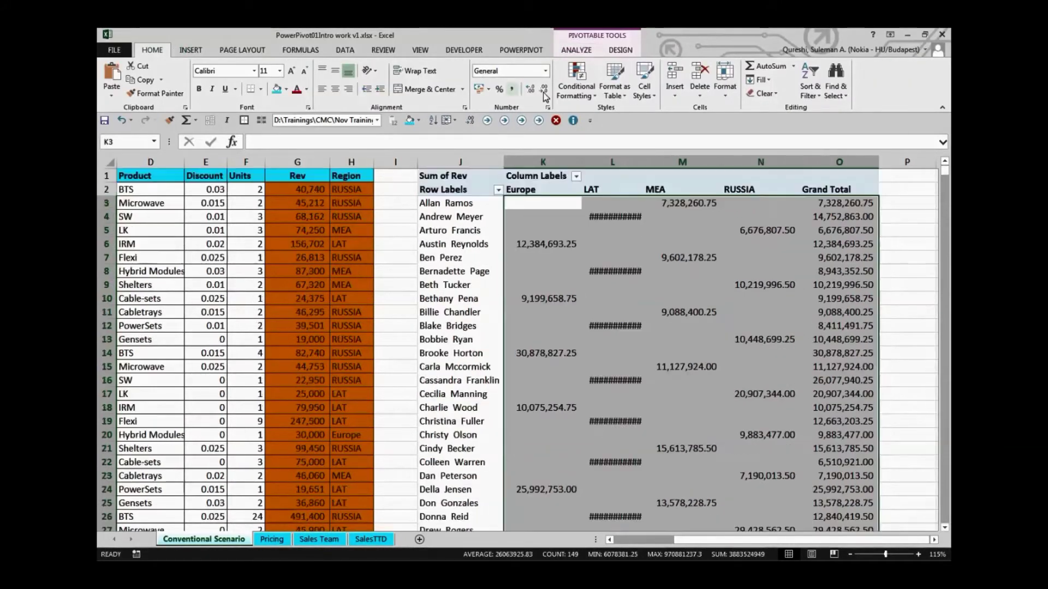
pyautogui.click(544, 90)
pyautogui.click(544, 90)
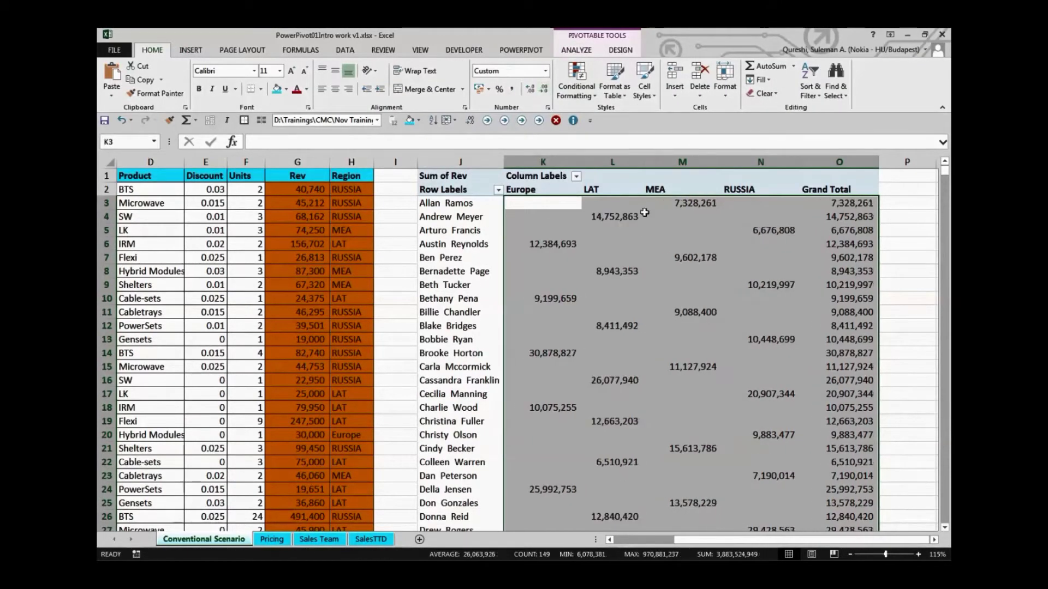
pyautogui.click(678, 219)
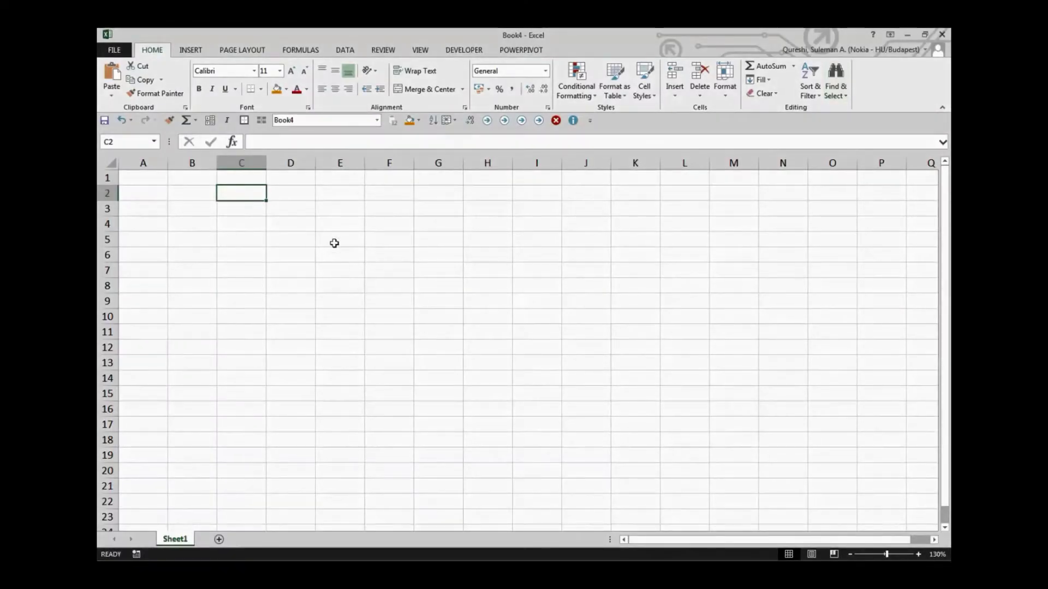
# - Look over the POWERPIVOT ribbon commands on the empty sheet
pyautogui.click(334, 241)
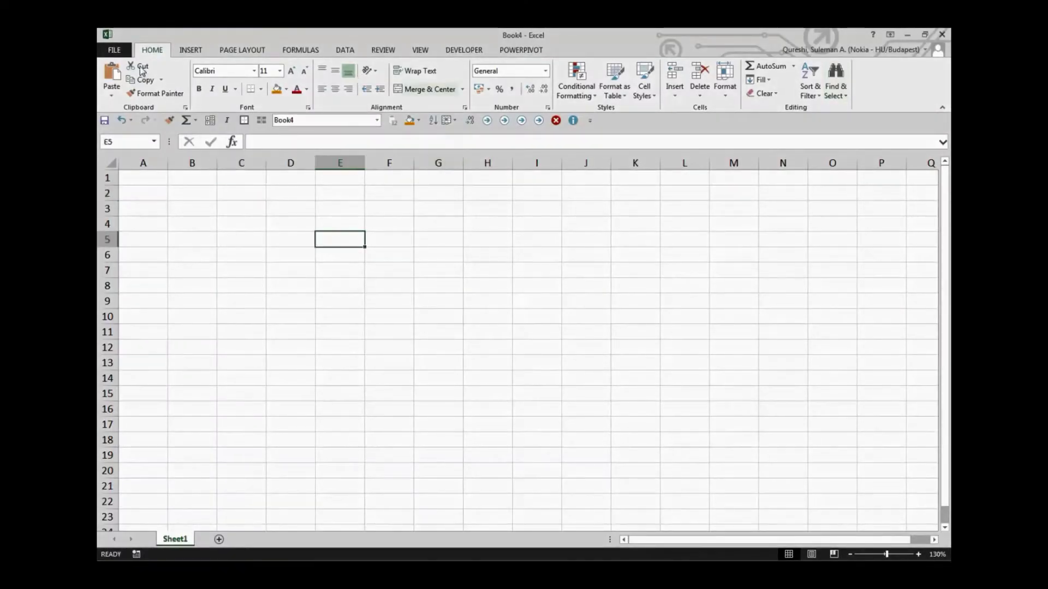
pyautogui.click(540, 51)
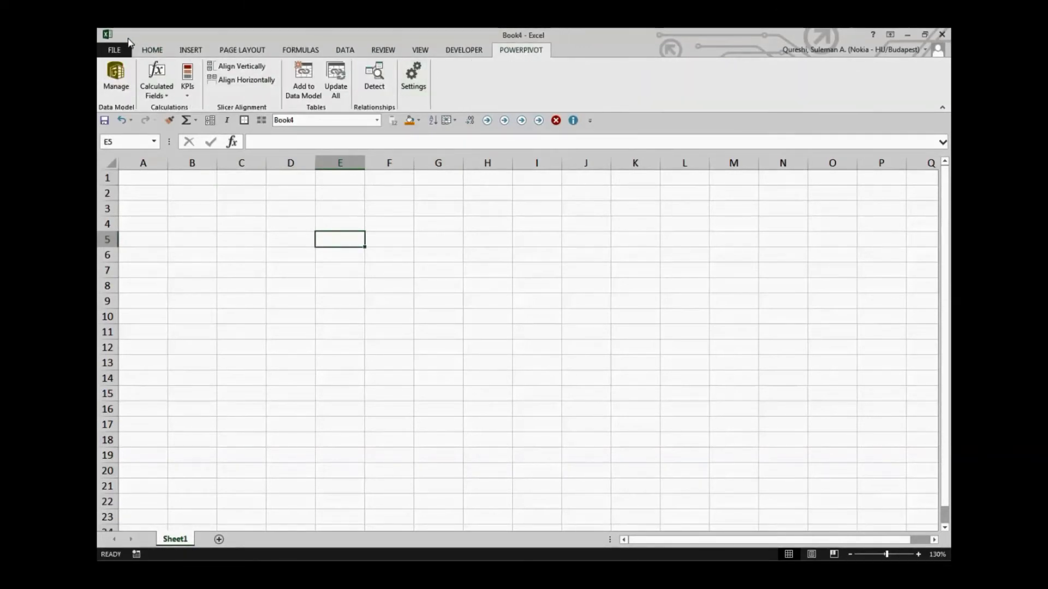
pyautogui.click(153, 52)
# - Keep POWER VIEW ticked under Main Tabs in Customize the Ribbon, then return to POWERPIVOT
pyautogui.rightClick(145, 51)
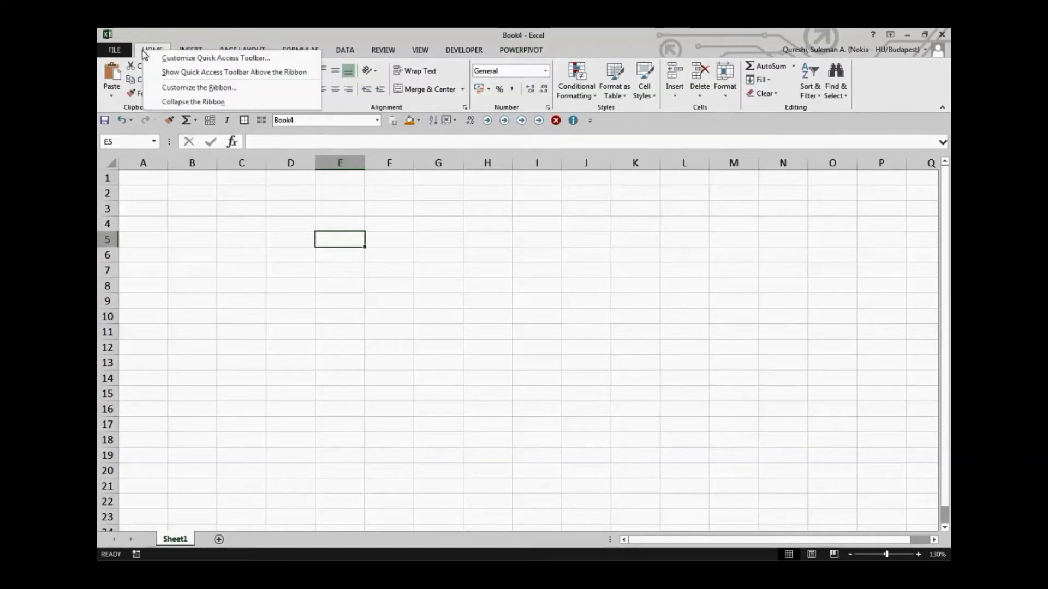
pyautogui.click(185, 88)
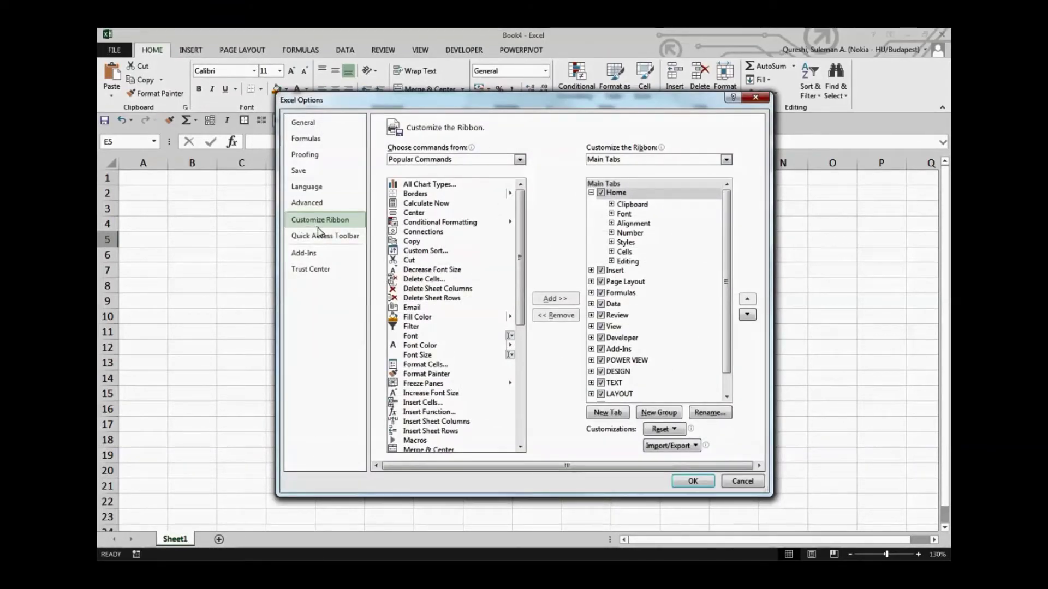
pyautogui.click(601, 361)
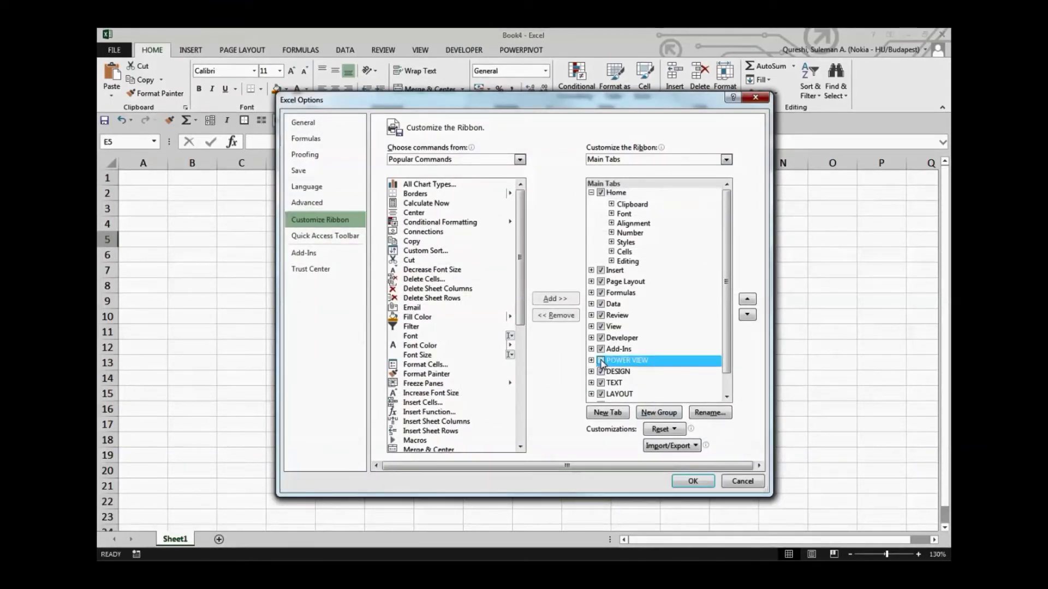
pyautogui.click(601, 360)
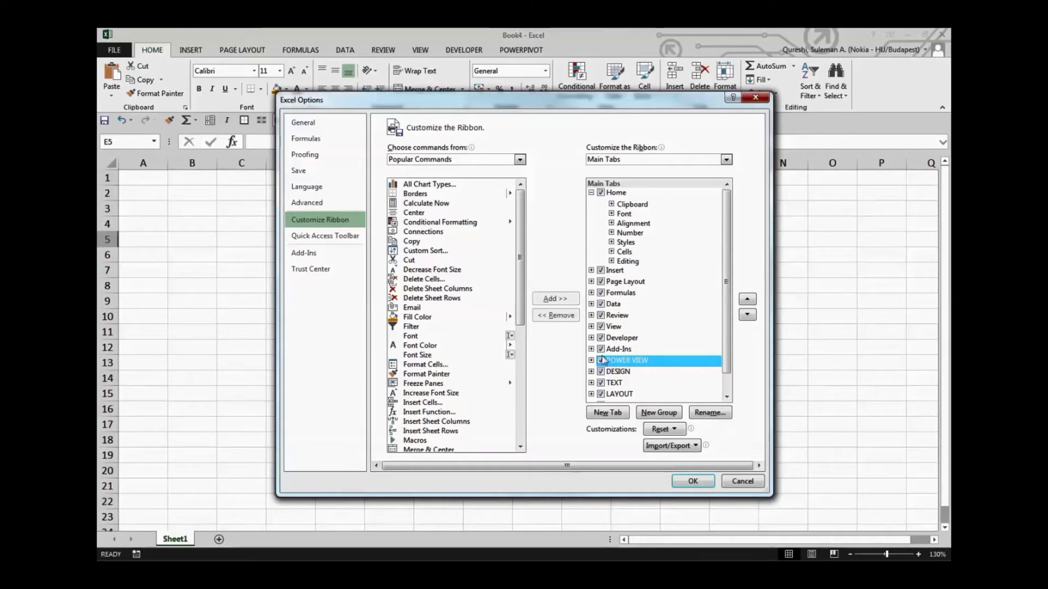
pyautogui.click(692, 482)
pyautogui.click(521, 49)
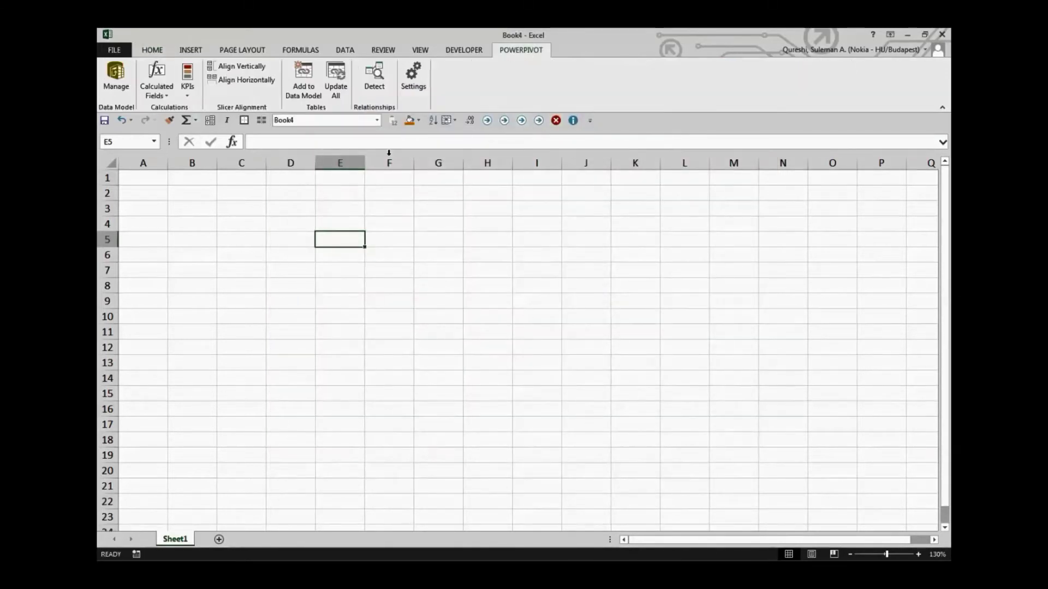
# - Review the sales headers, Sales Team list and Pricing Products and Price table in the source workbook
pyautogui.click(438, 222)
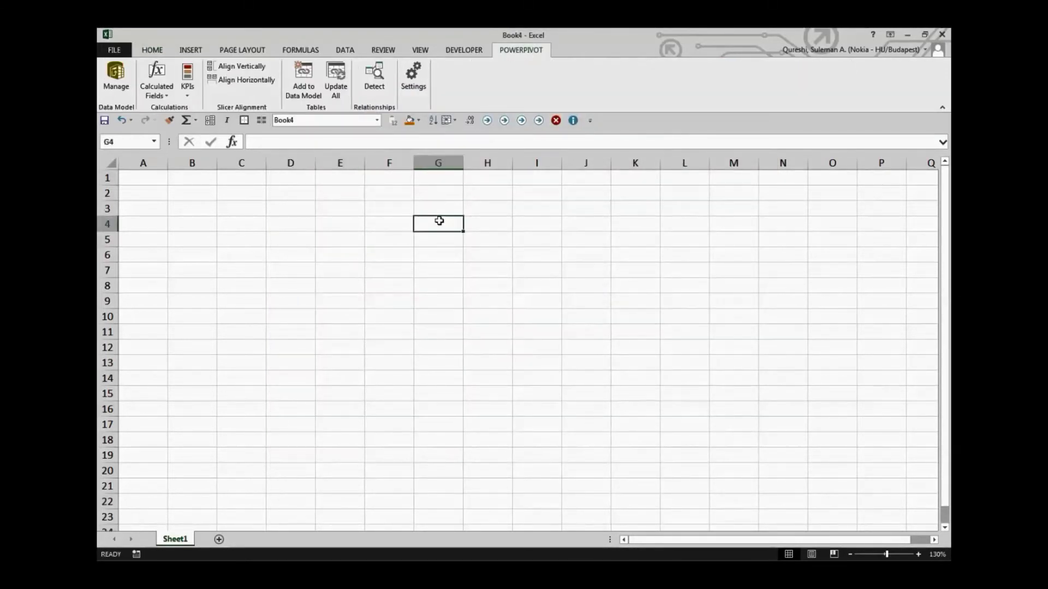
pyautogui.click(339, 208)
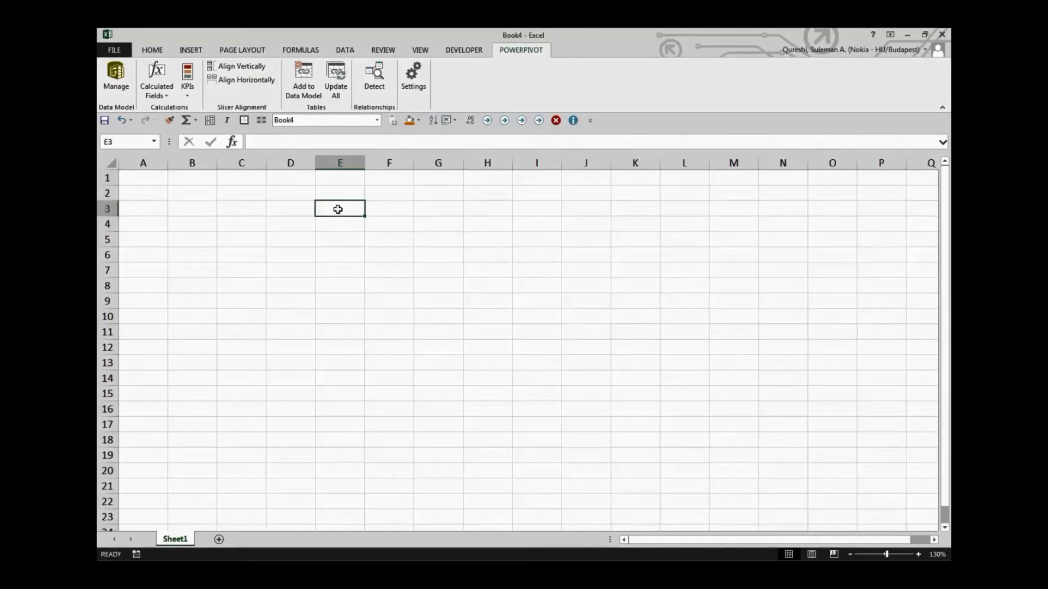
pyautogui.click(109, 80)
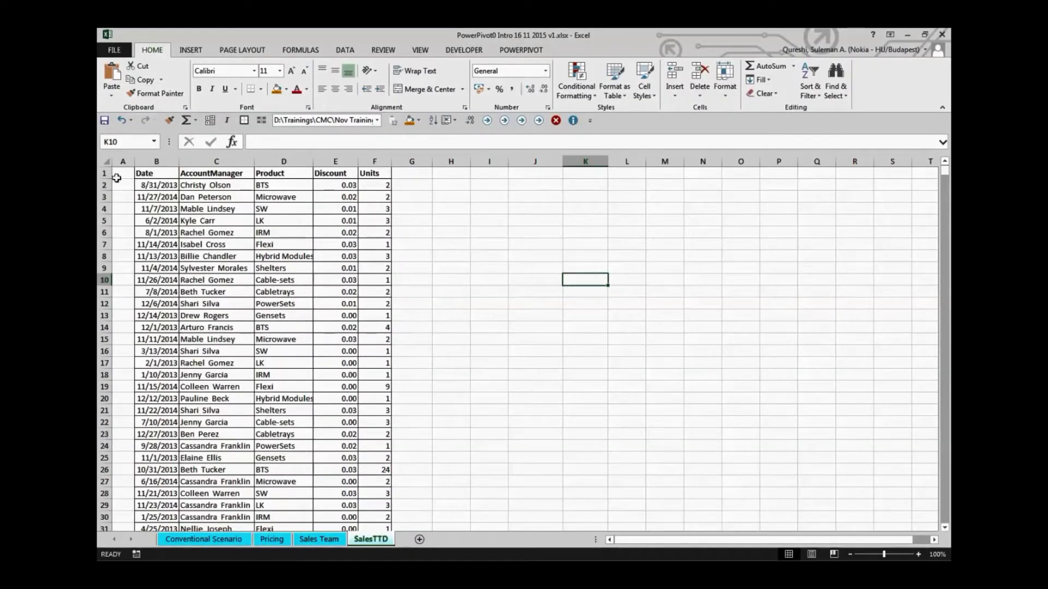
pyautogui.moveTo(171, 175); pyautogui.dragTo(349, 410)
pyautogui.click(320, 539)
pyautogui.moveTo(224, 174); pyautogui.dragTo(163, 280)
pyautogui.moveTo(174, 196); pyautogui.dragTo(229, 328)
pyautogui.click(271, 540)
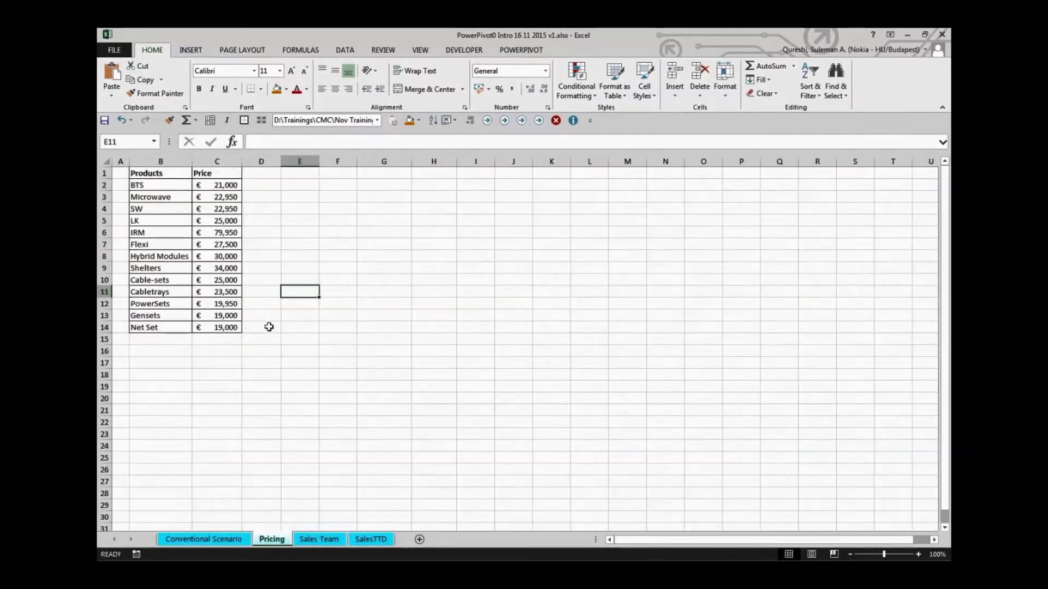
pyautogui.moveTo(169, 174); pyautogui.dragTo(232, 327)
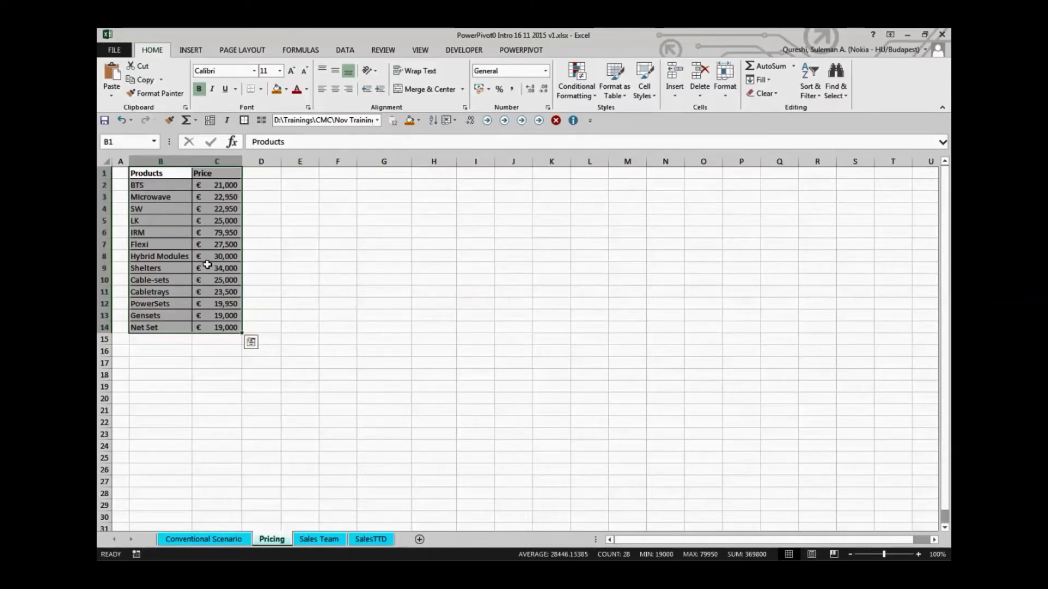
# - Create a new blank workbook, Book4, with Ctrl+N
pyautogui.click(224, 269)
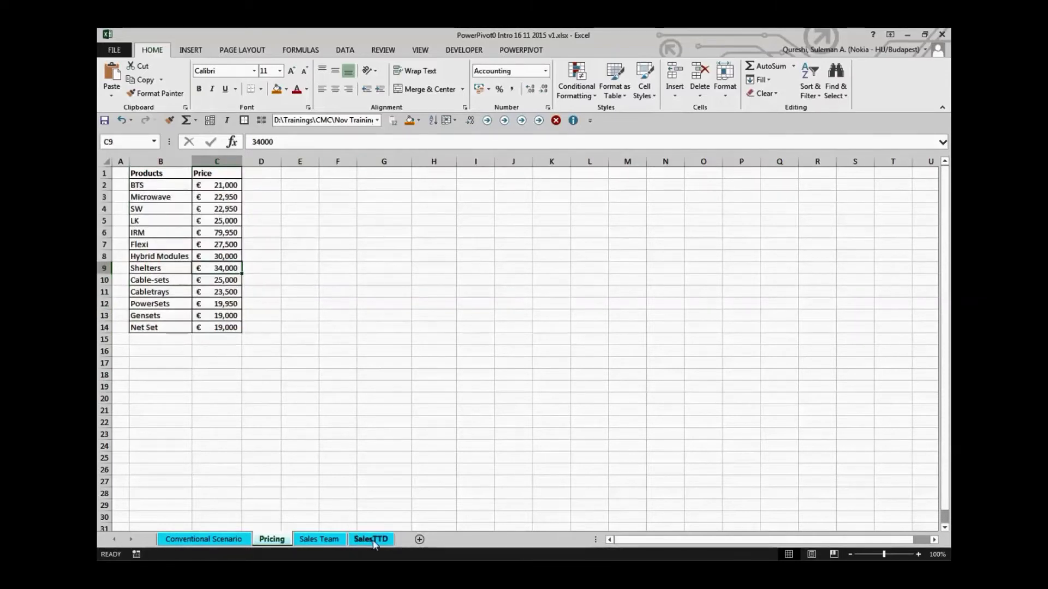
pyautogui.hotkey('ctrl', 'n')
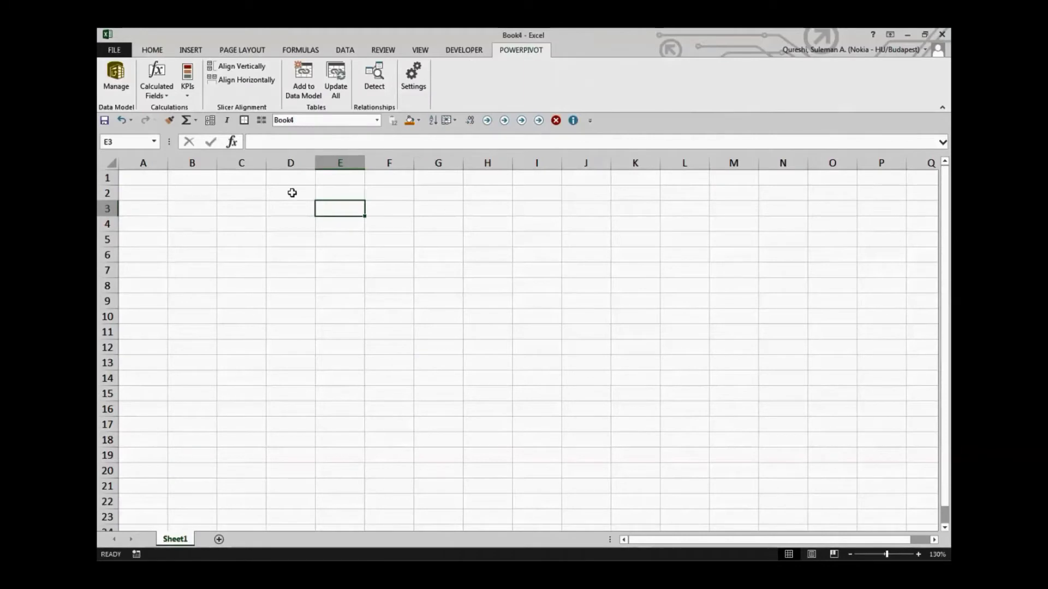
pyautogui.click(274, 206)
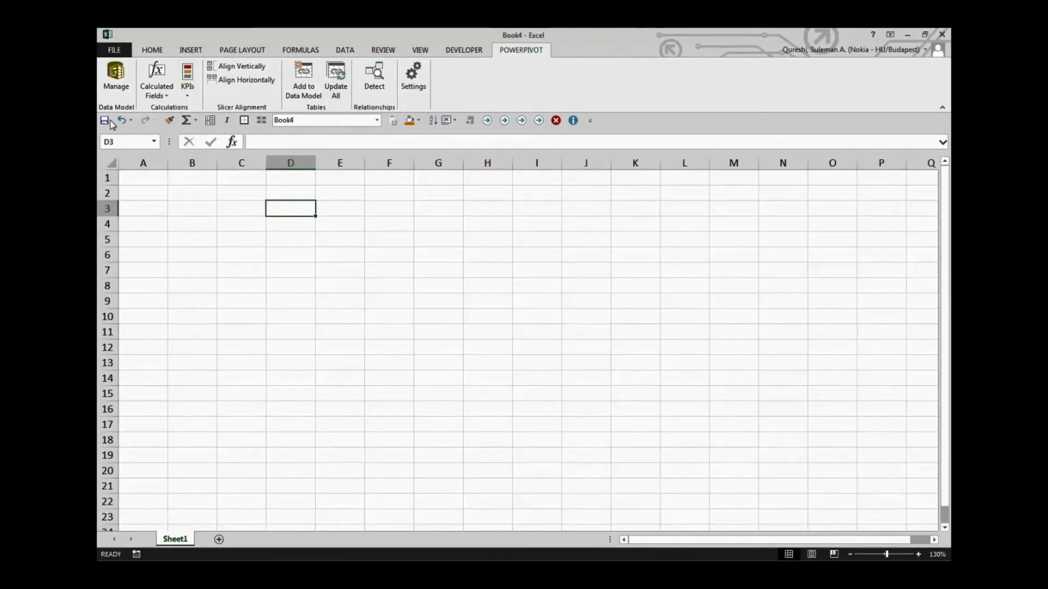
# - Open Book4's Power Pivot Manage window, browse From Database and From Data Service, and view the empty Existing Connections
pyautogui.click(117, 91)
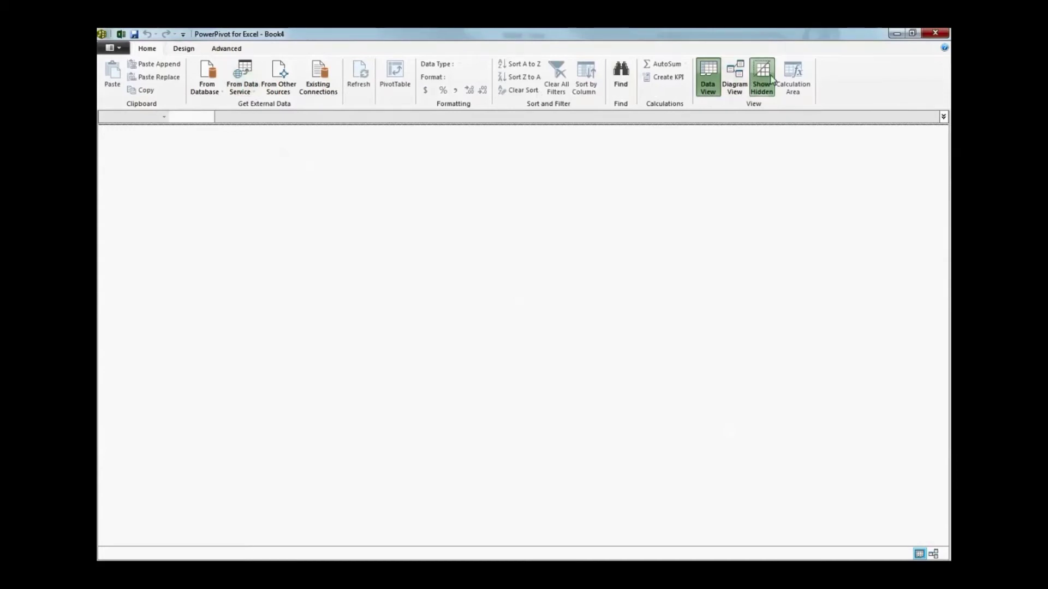
pyautogui.click(206, 88)
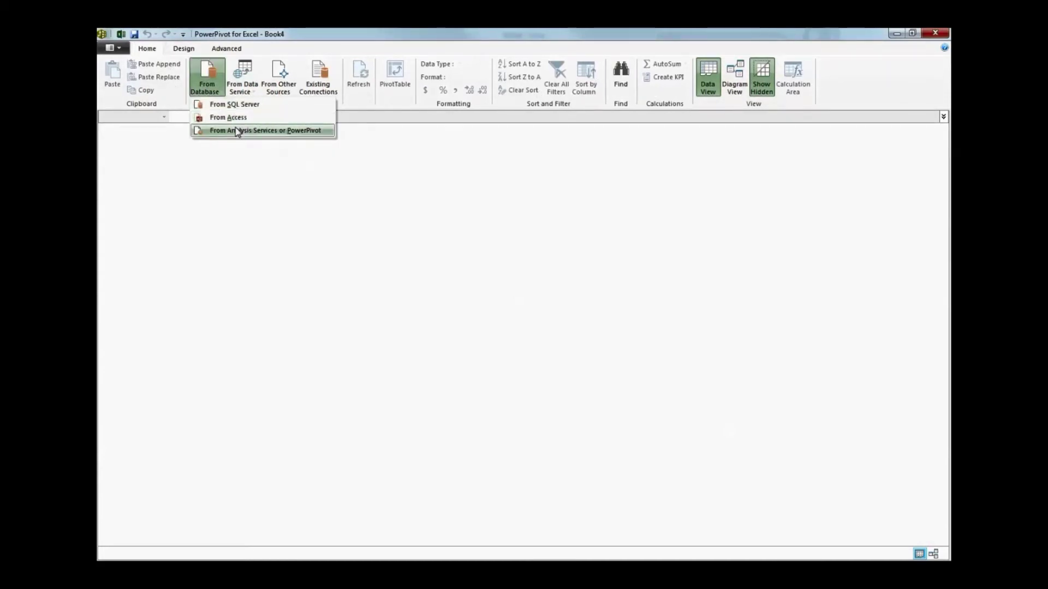
pyautogui.click(244, 95)
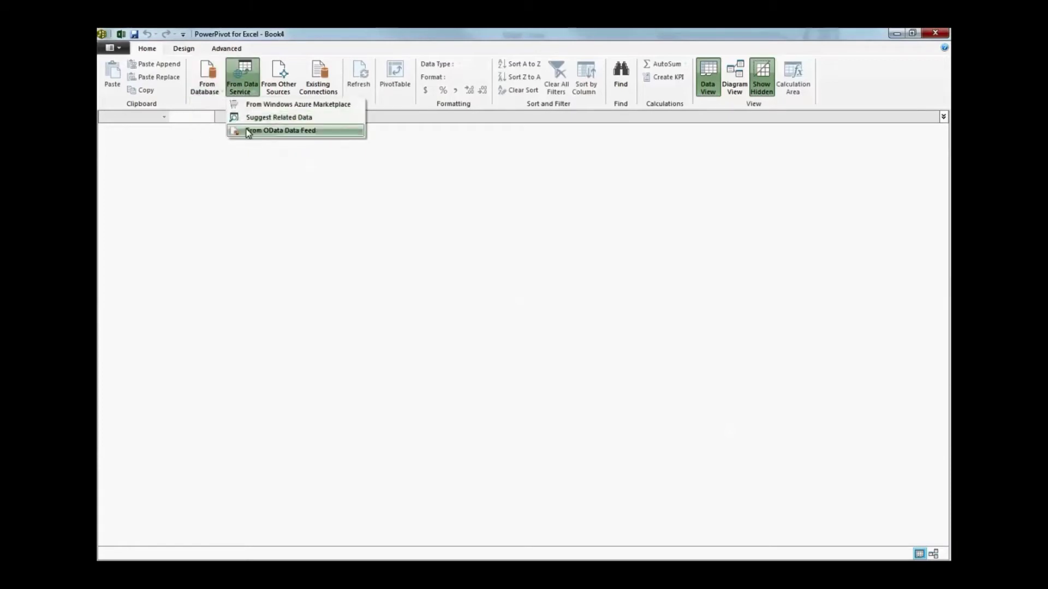
pyautogui.click(304, 93)
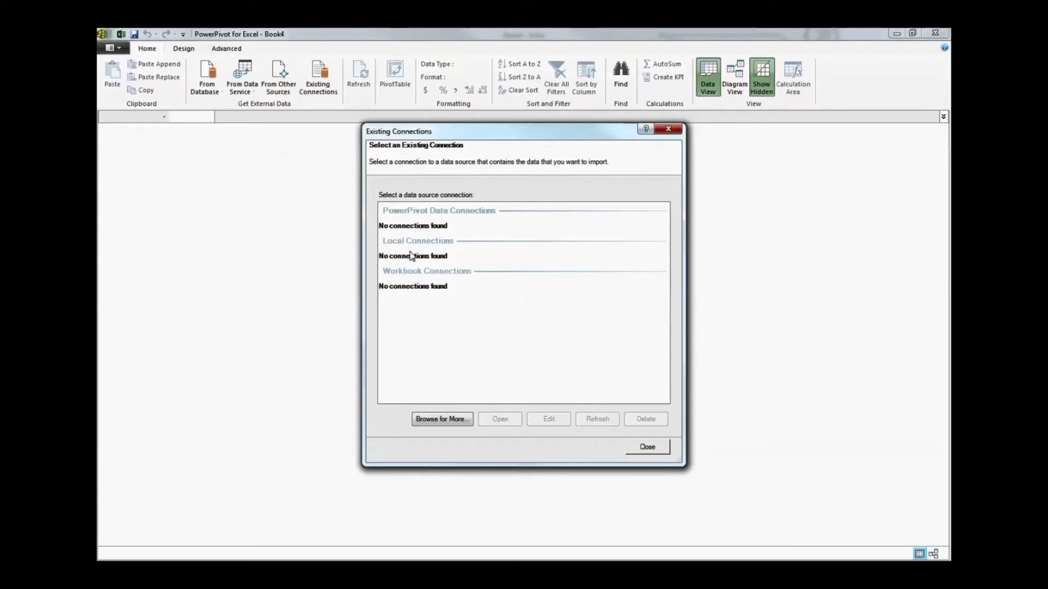
# - Choose Excel File as the source and browse to PowerPivot0 Intro 16 11 2015 v1.xlsx
pyautogui.click(647, 447)
pyautogui.click(278, 82)
pyautogui.moveTo(665, 243); pyautogui.dragTo(664, 382)
pyautogui.doubleClick(413, 355)
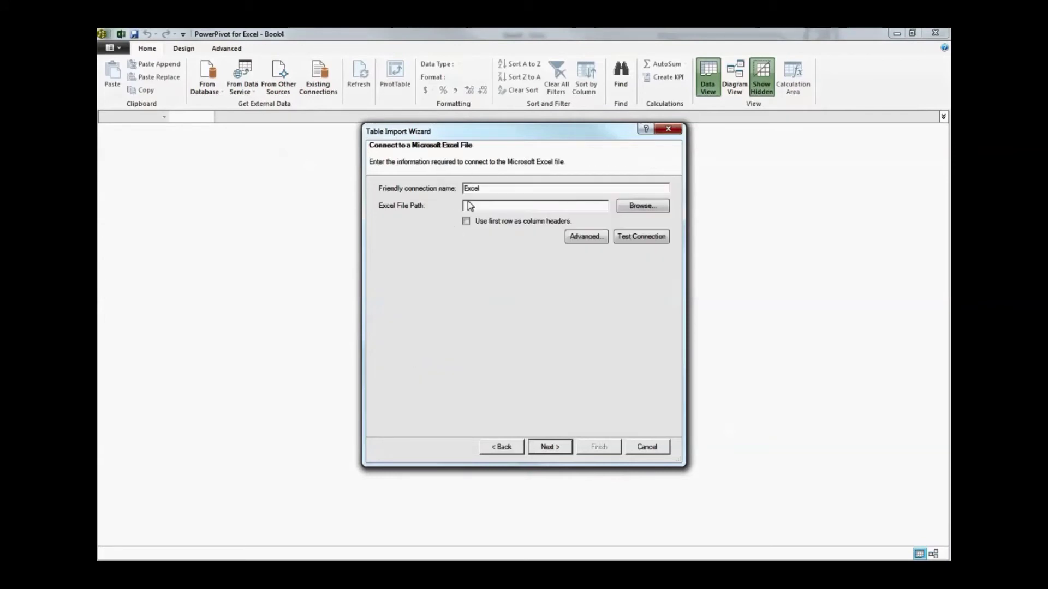
pyautogui.click(642, 205)
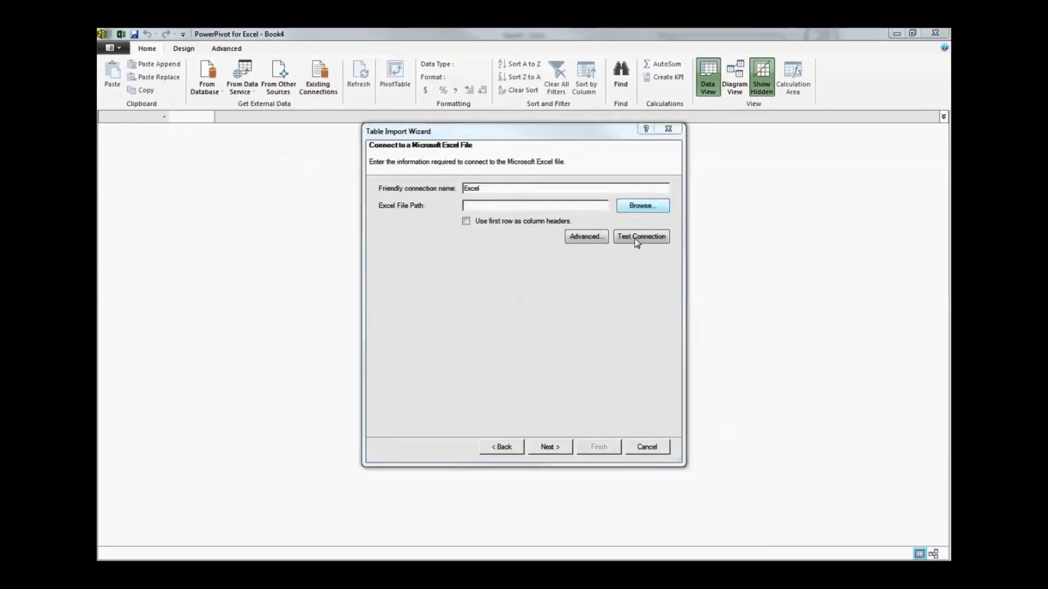
pyautogui.click(523, 273)
pyautogui.doubleClick(523, 273)
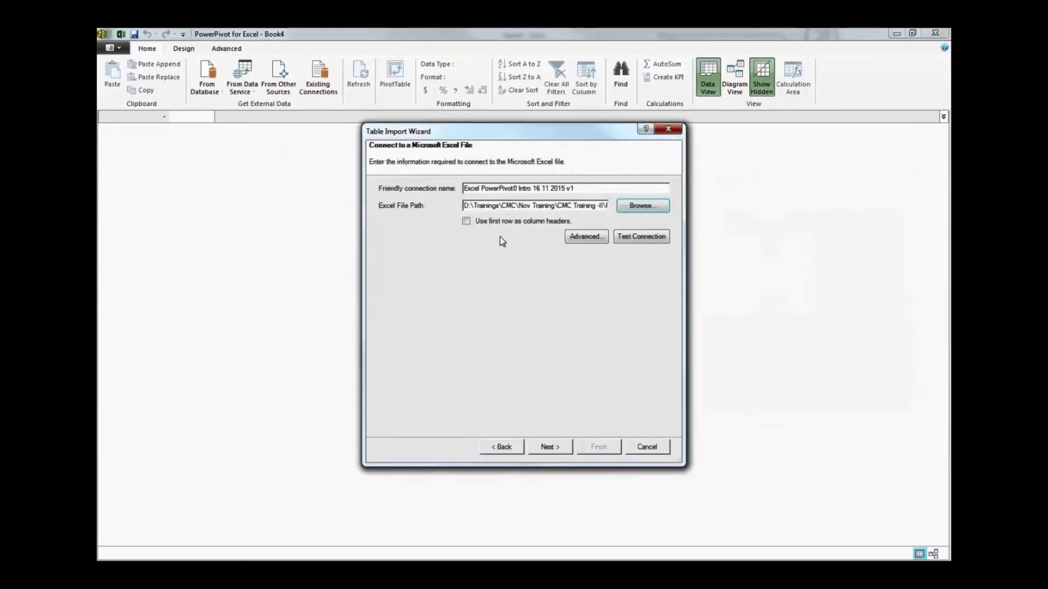
# - Use the first row as column headers, test the connection successfully, and continue to the table list
pyautogui.click(466, 221)
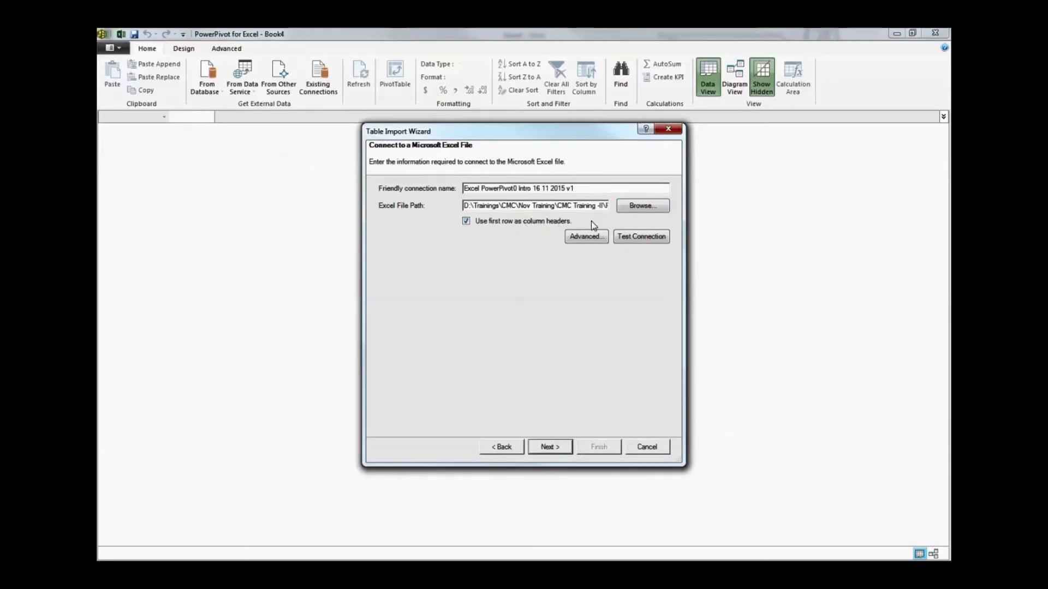
pyautogui.click(622, 238)
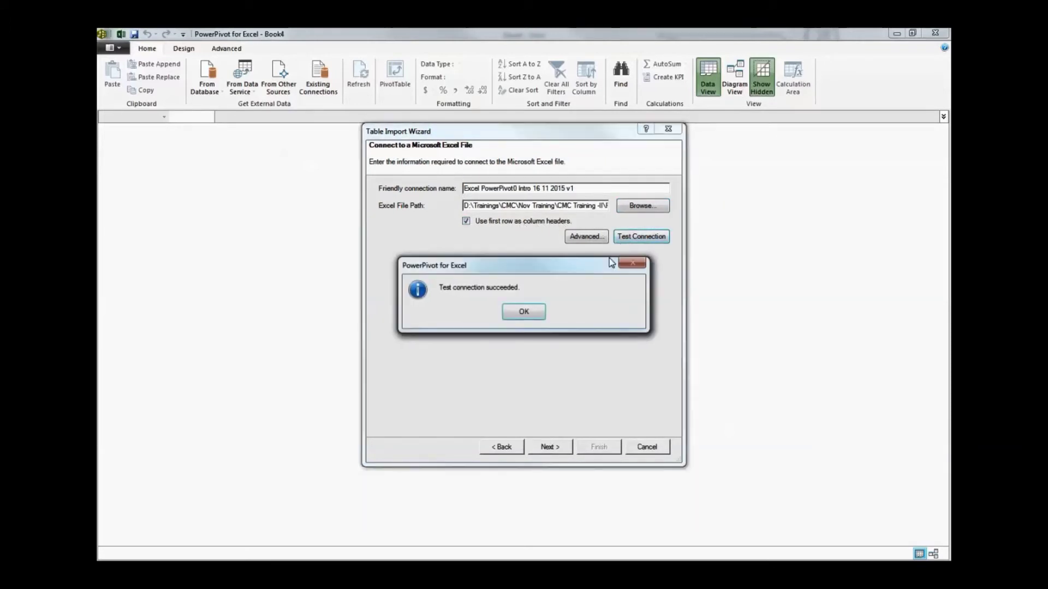
pyautogui.moveTo(463, 291); pyautogui.dragTo(517, 289)
pyautogui.click(524, 313)
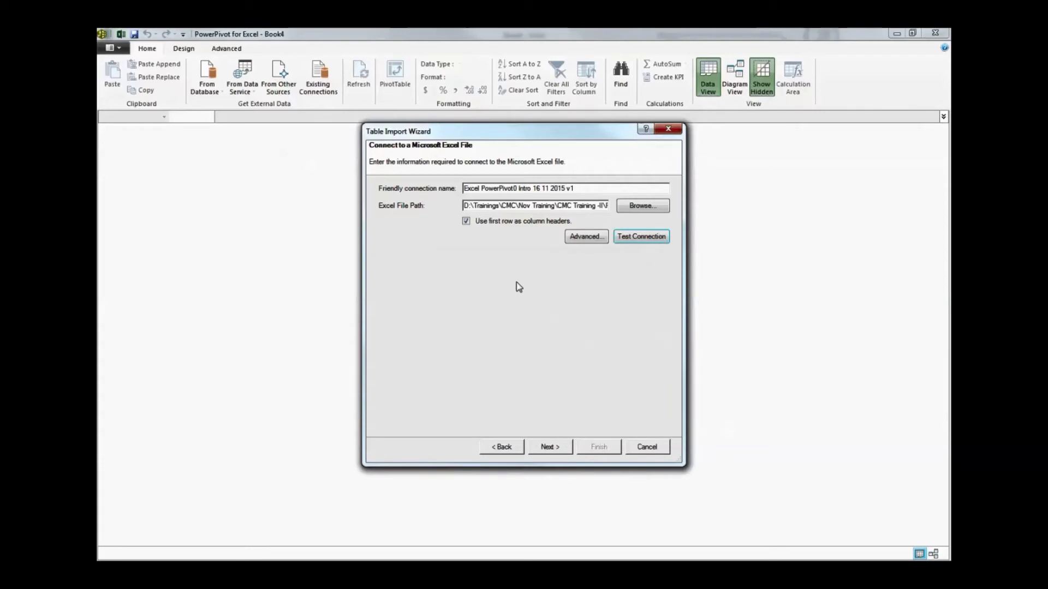
pyautogui.click(547, 447)
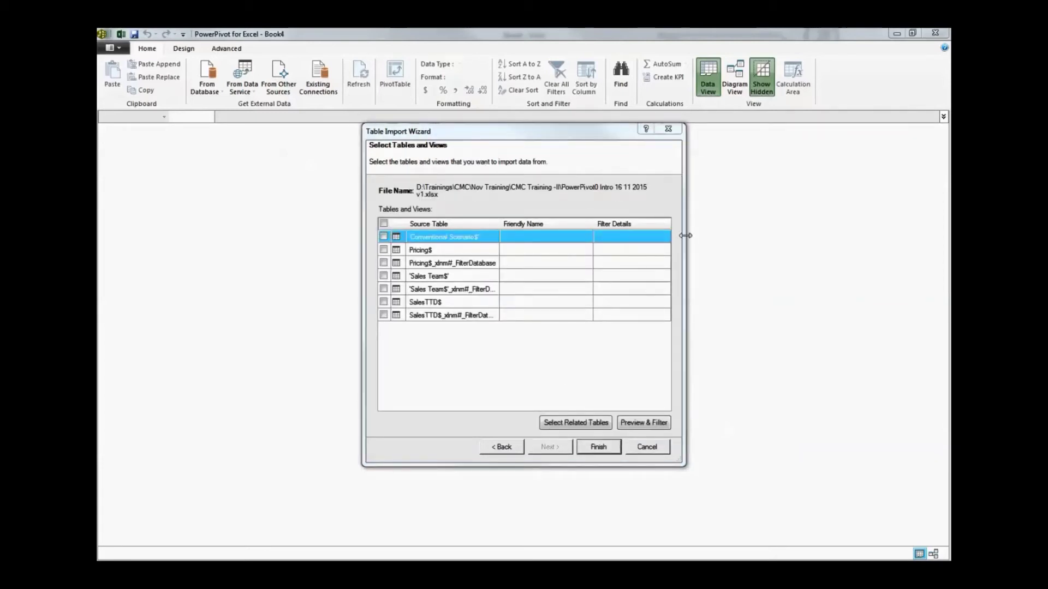
# - Import Pricing$, 'Sales Team$' and SalesTTD$ with their related tables, then close the import summary
pyautogui.click(384, 251)
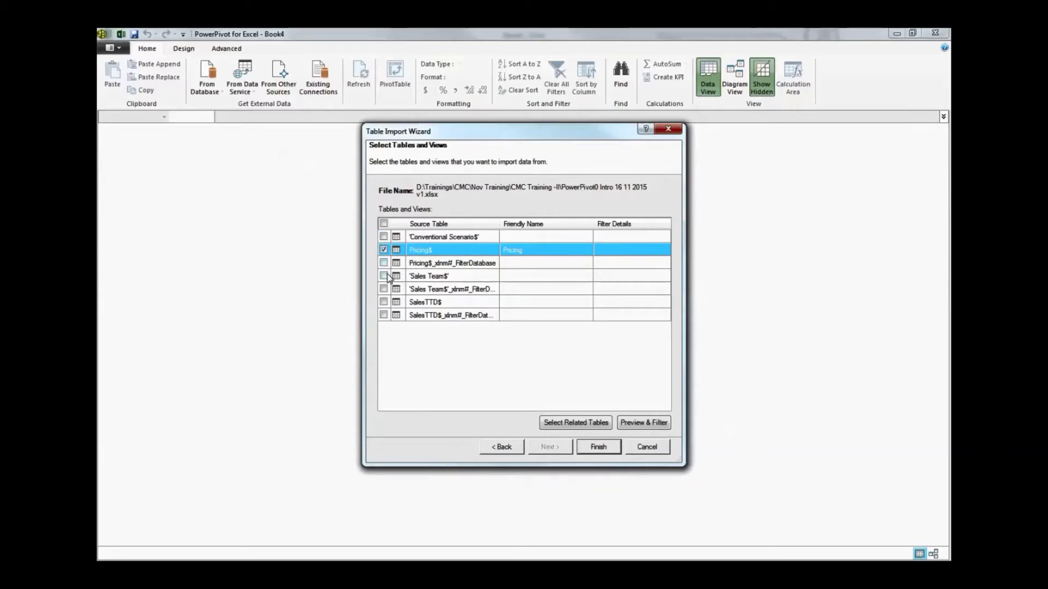
pyautogui.click(383, 277)
pyautogui.click(384, 303)
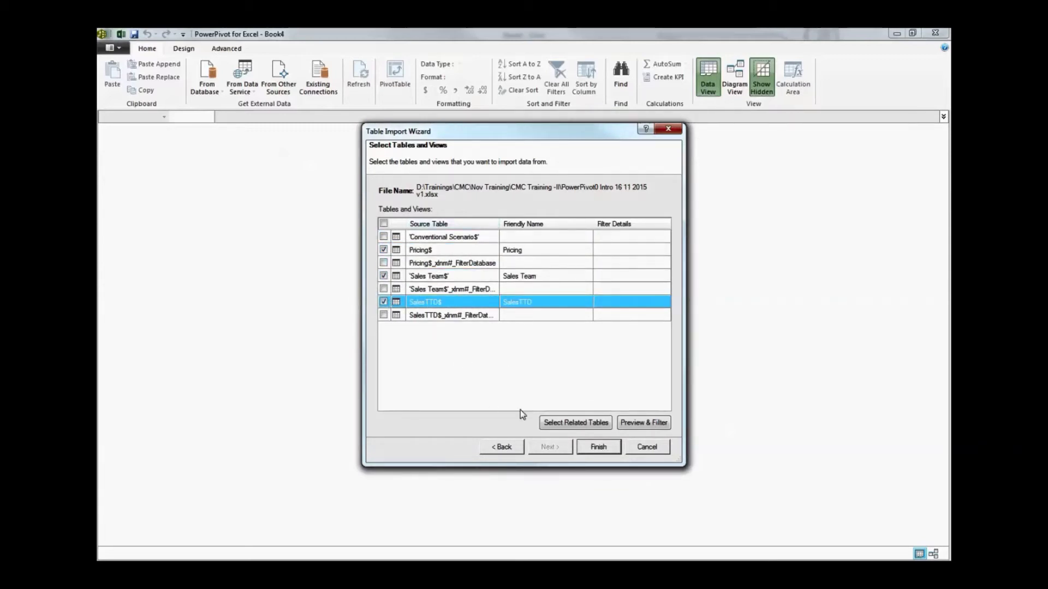
pyautogui.click(576, 423)
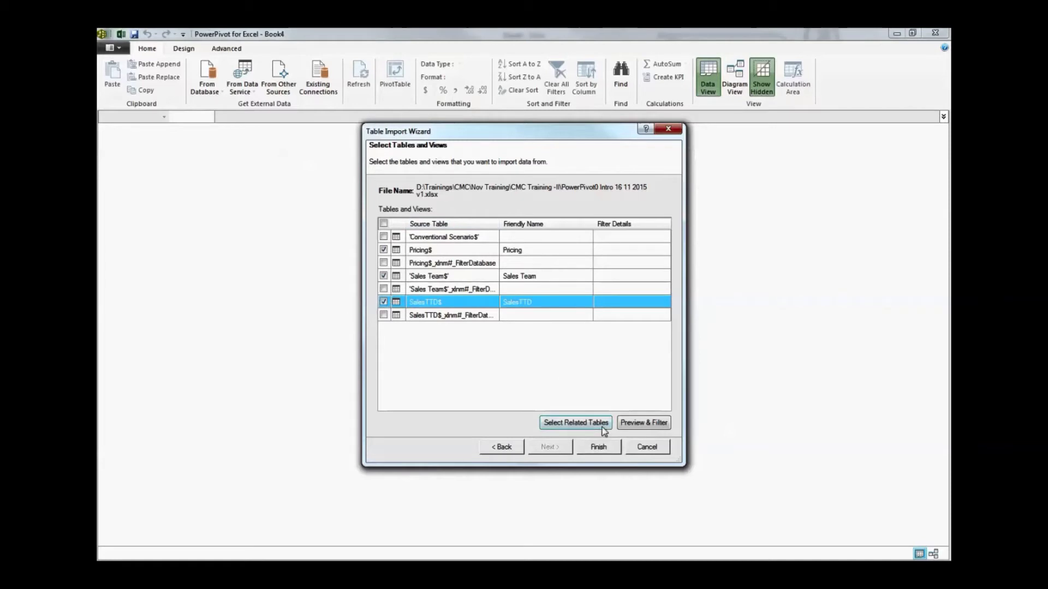
pyautogui.moveTo(476, 418); pyautogui.dragTo(400, 400)
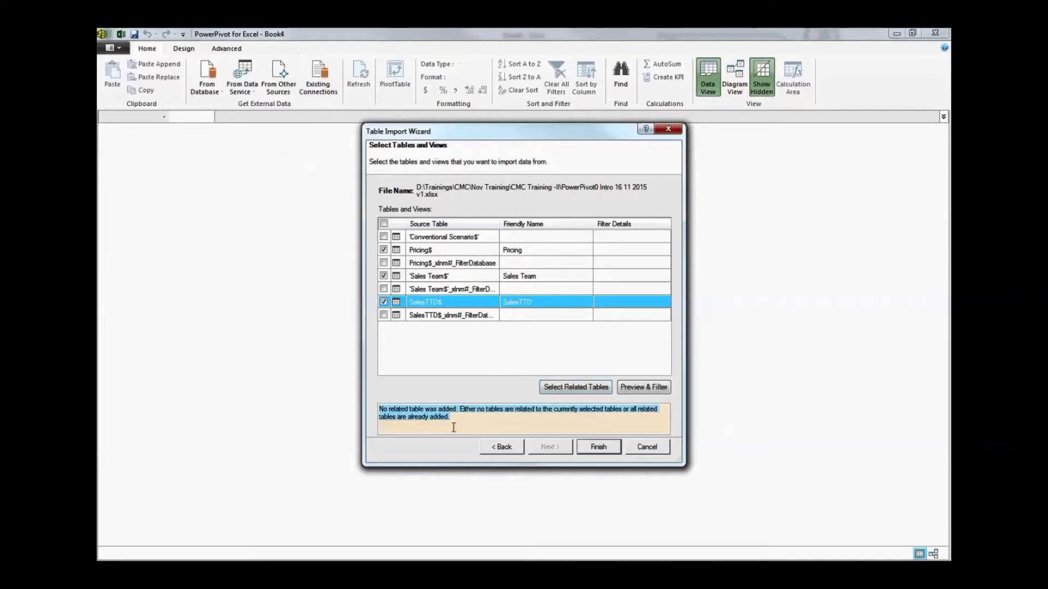
pyautogui.click(505, 411)
pyautogui.click(598, 446)
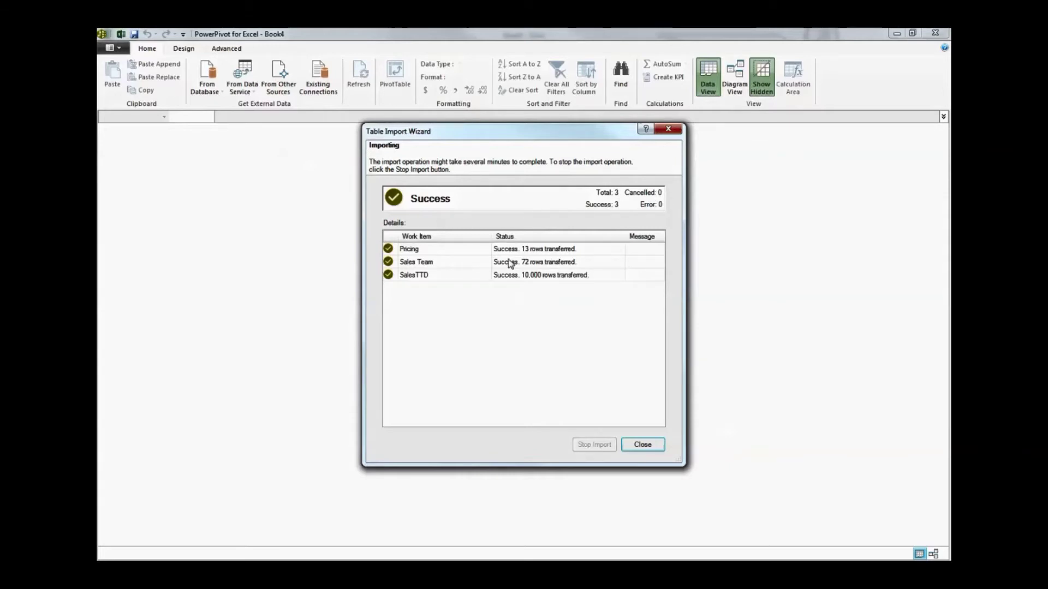
pyautogui.click(633, 445)
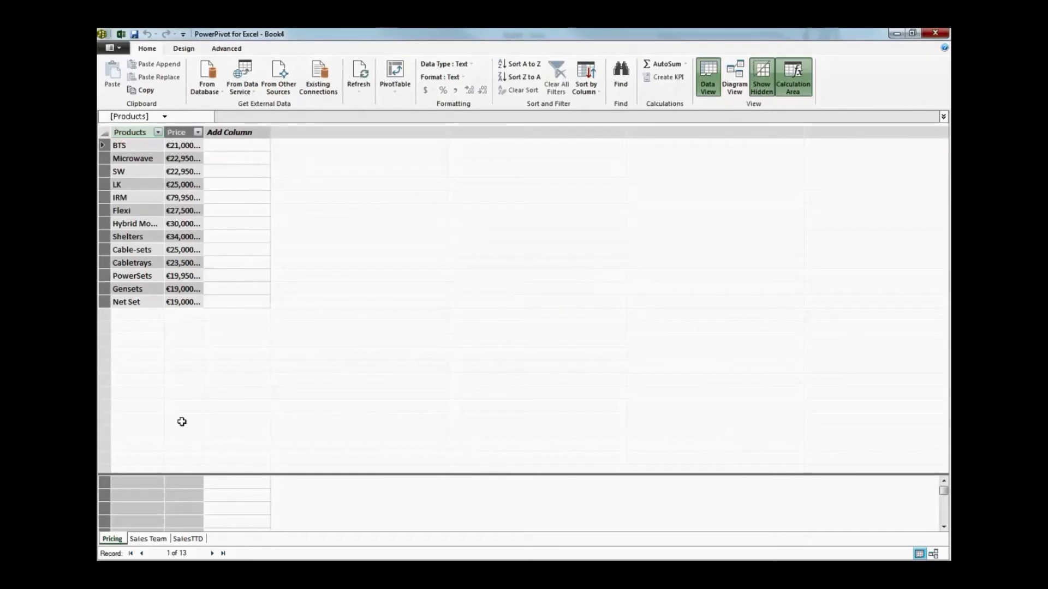
# - Browse the imported Sales Team, Pricing and SalesTTD tables, then start a new column in SalesTTD
pyautogui.click(154, 539)
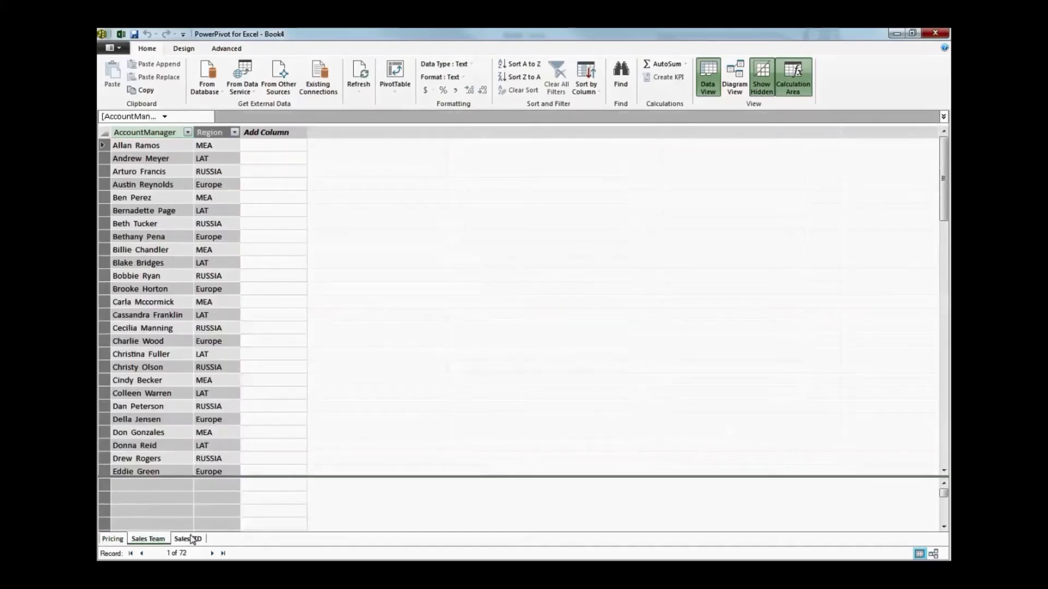
pyautogui.click(188, 539)
pyautogui.click(148, 539)
pyautogui.click(113, 540)
pyautogui.click(188, 539)
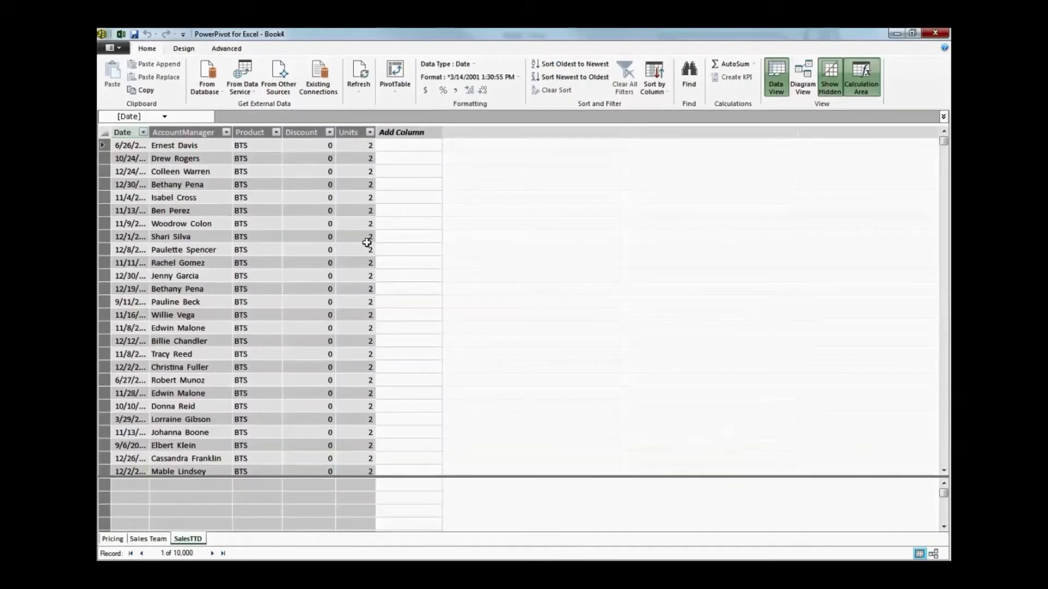
pyautogui.click(388, 146)
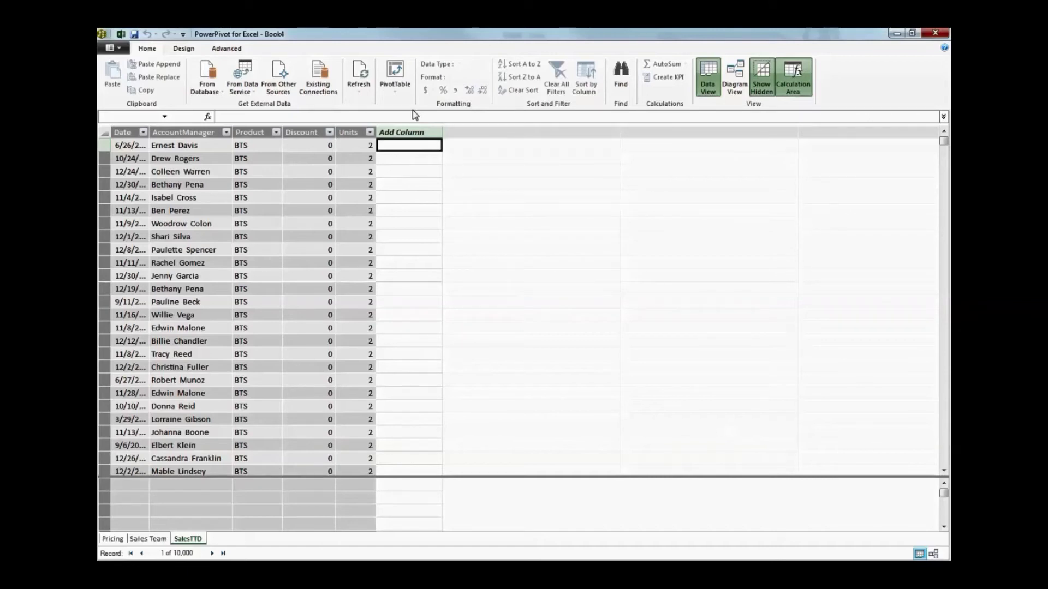
# - Try =RELATED(Pricing[Products]) in SalesTTD, cancel it after the syntax error, and switch to Diagram View
pyautogui.write('=')
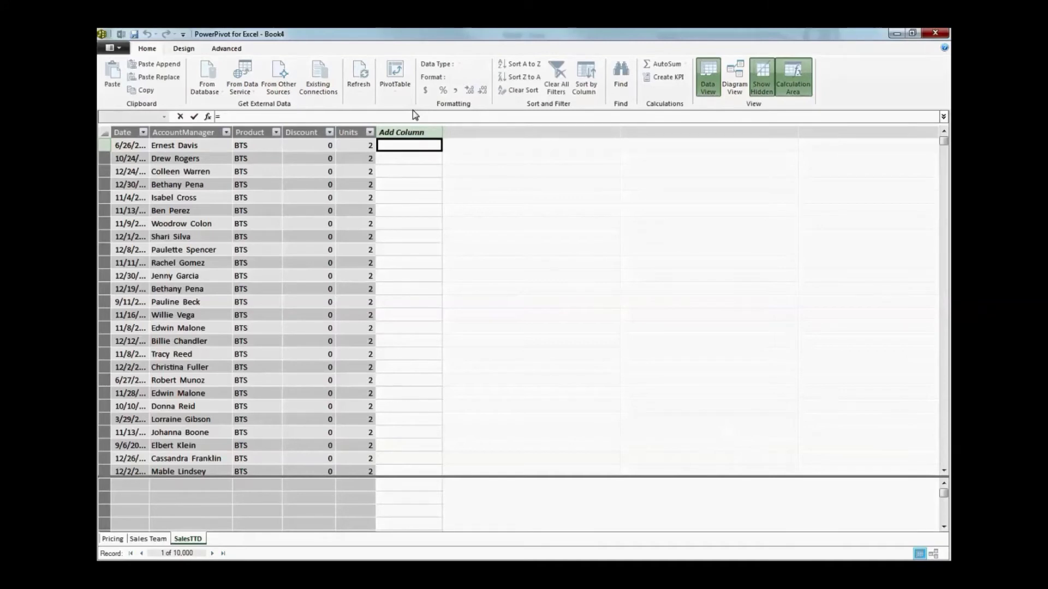
pyautogui.write('related(')
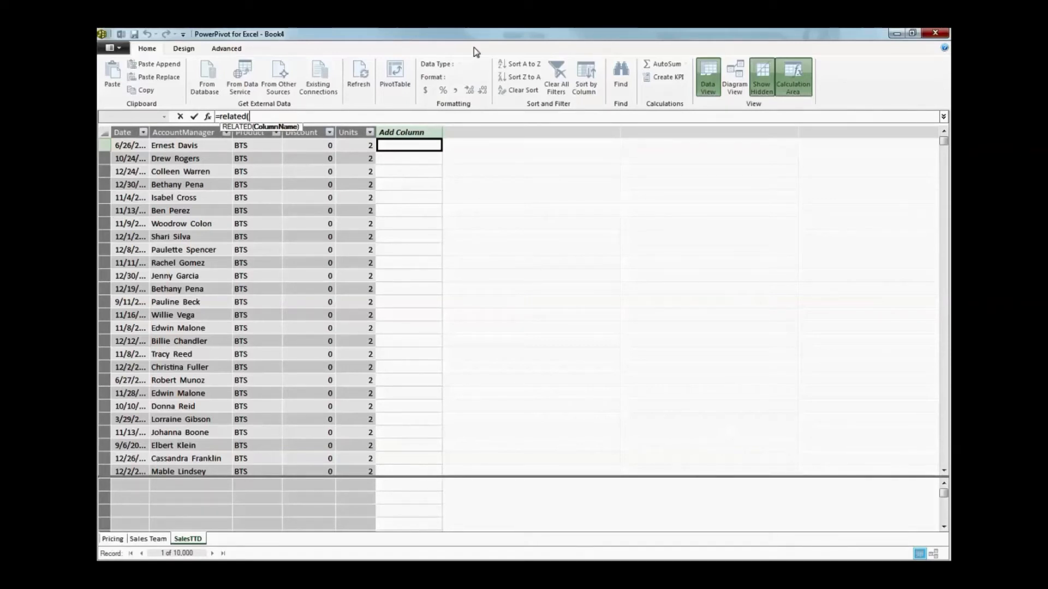
pyautogui.write('P')
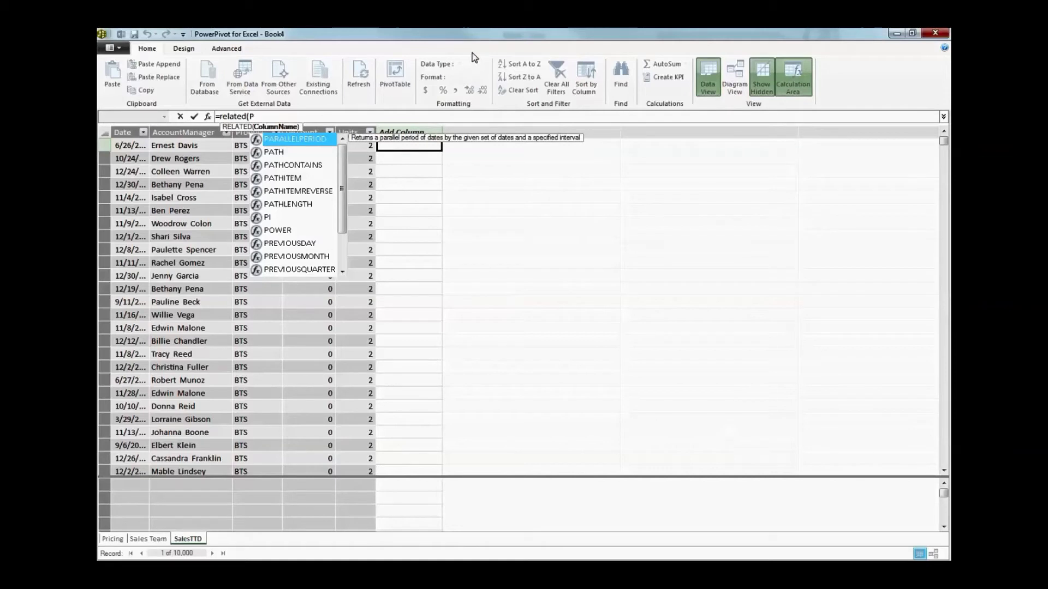
pyautogui.write('rici')
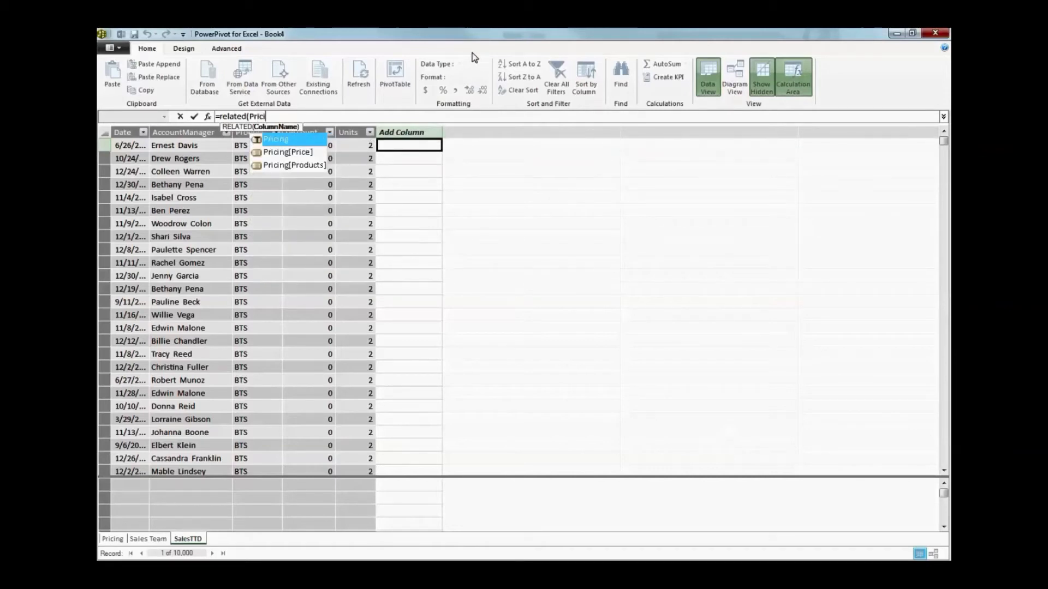
pyautogui.click(290, 164)
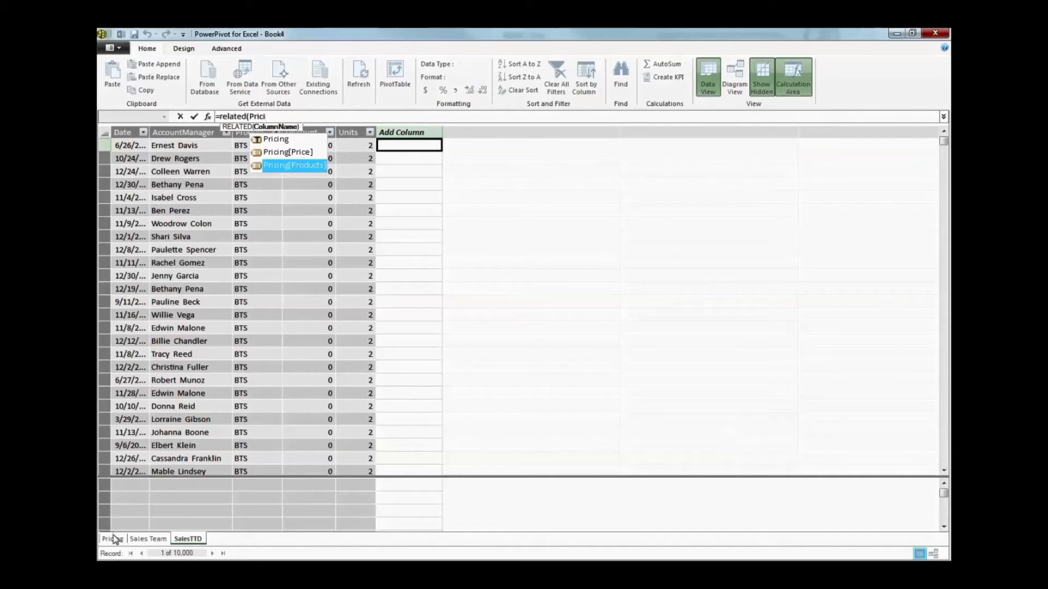
pyautogui.click(447, 249)
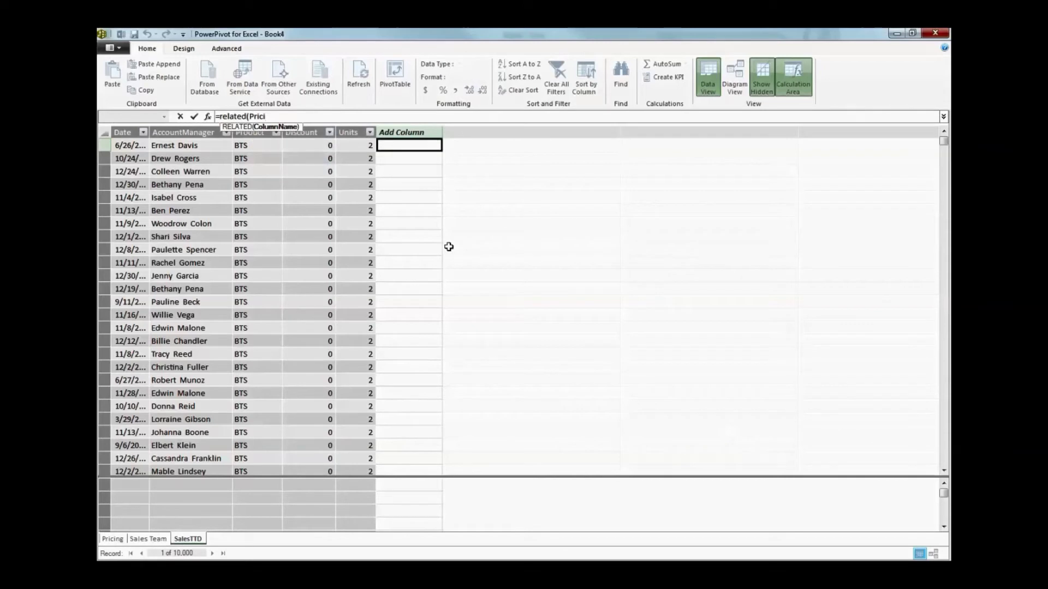
pyautogui.press('Return')
pyautogui.press('Escape')
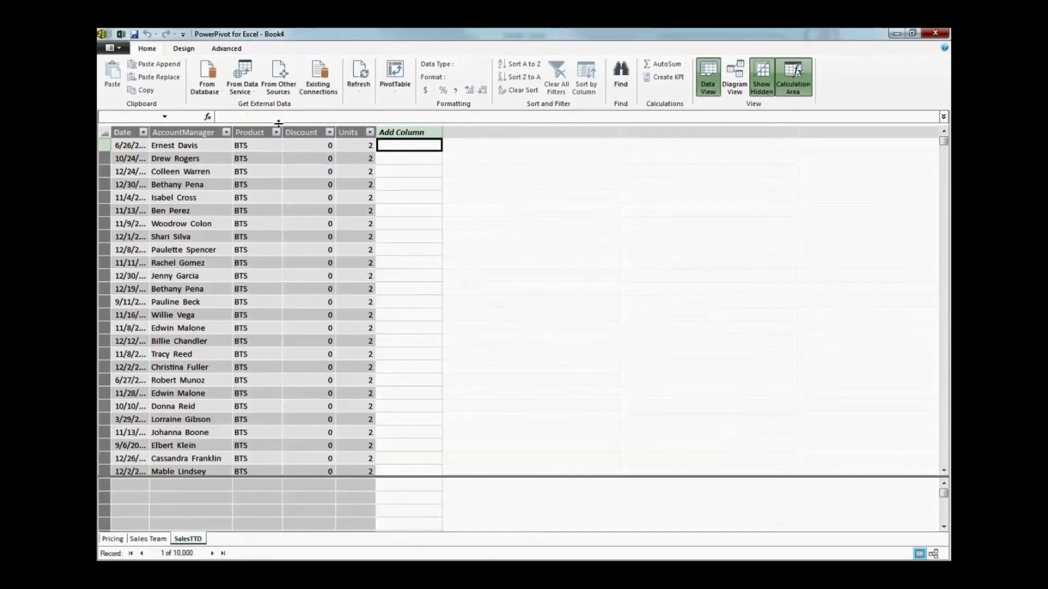
pyautogui.click(734, 81)
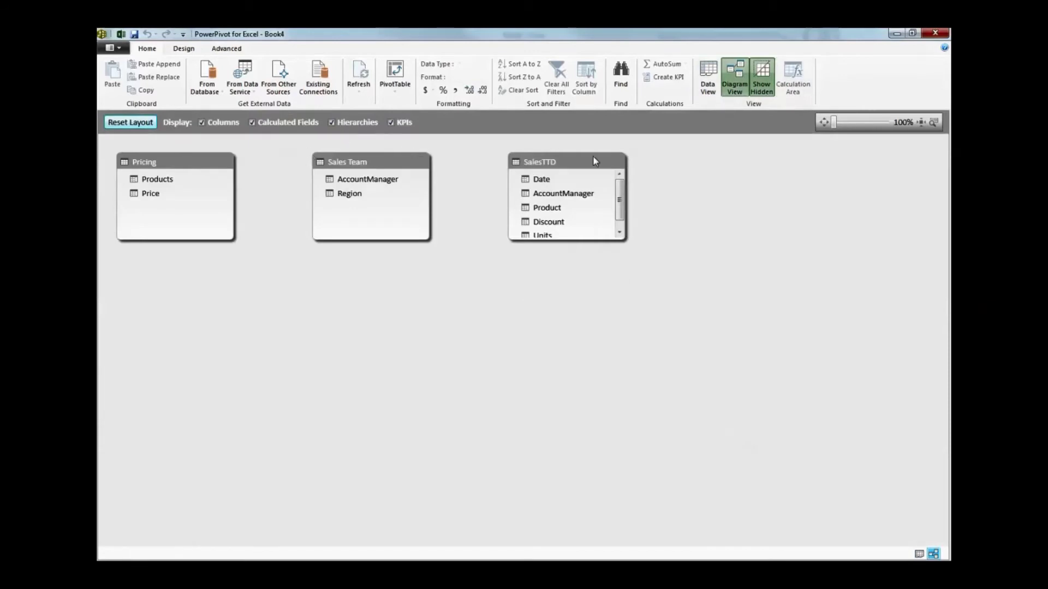
# - Arrange Pricing, SalesTTD and Sales Team side by side, enlarging SalesTTD to show all columns
pyautogui.moveTo(365, 167); pyautogui.dragTo(700, 203)
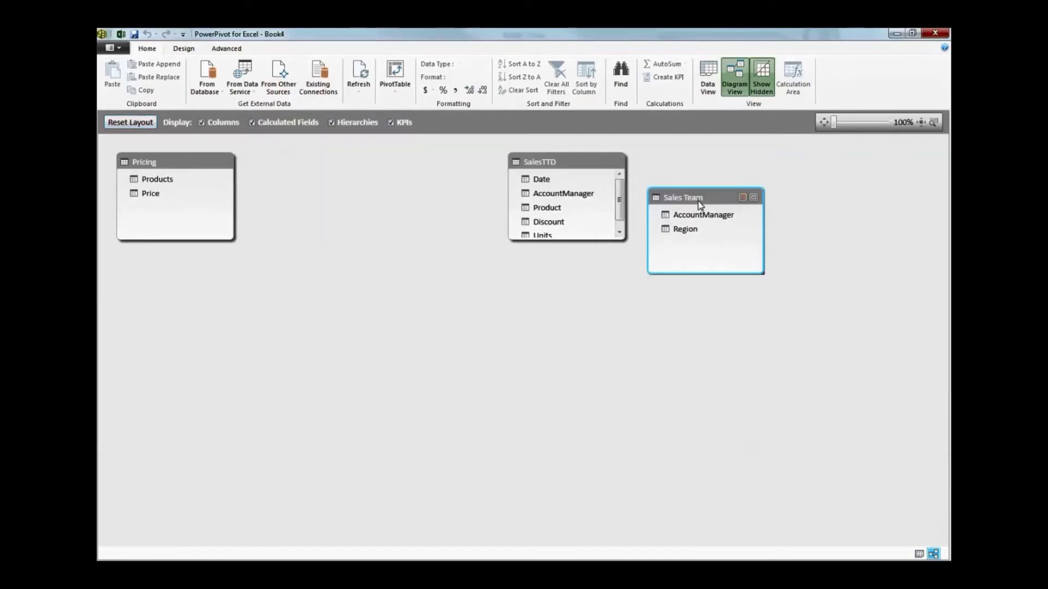
pyautogui.moveTo(600, 163); pyautogui.dragTo(383, 165)
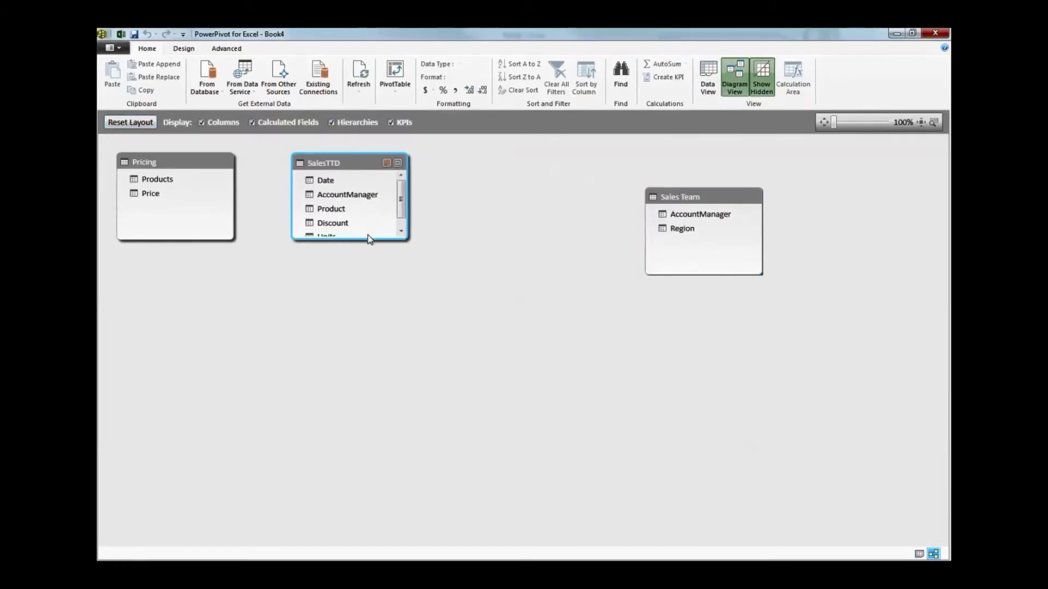
pyautogui.moveTo(367, 240); pyautogui.dragTo(365, 329)
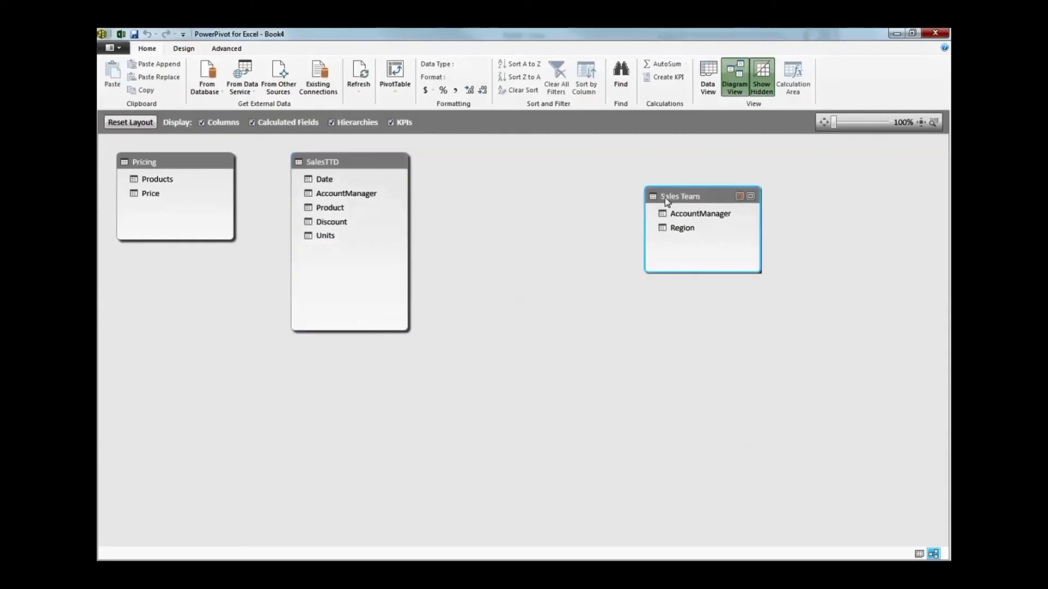
pyautogui.moveTo(696, 201); pyautogui.dragTo(529, 170)
# - Relate Pricing[Products] to SalesTTD[Product] and Sales Team[AccountManager] to SalesTTD[AccountManager]
pyautogui.moveTo(166, 183); pyautogui.dragTo(327, 208)
pyautogui.click(260, 207)
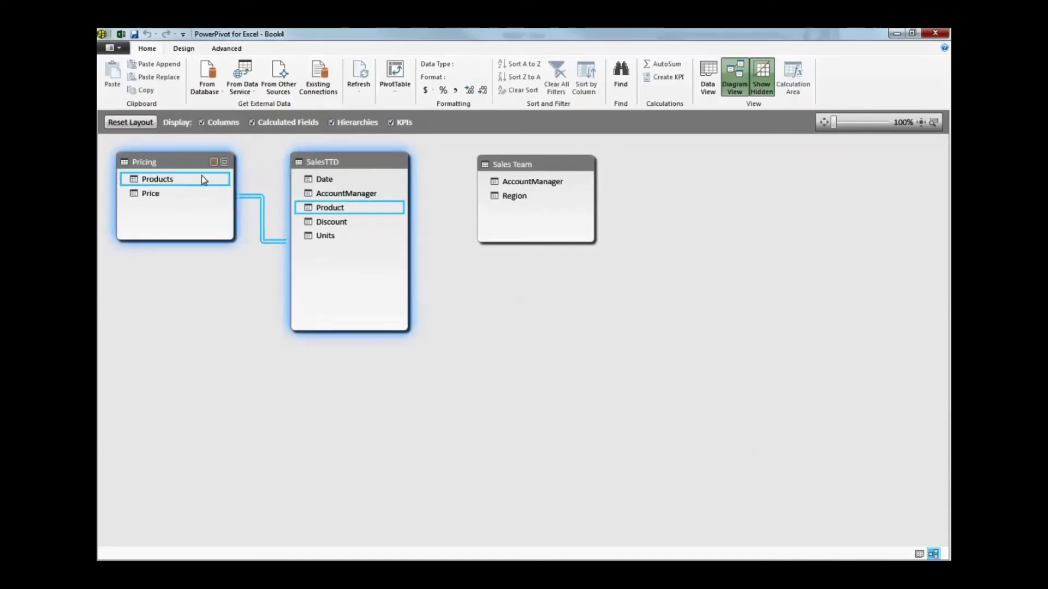
pyautogui.moveTo(524, 181); pyautogui.dragTo(379, 191)
pyautogui.click(443, 221)
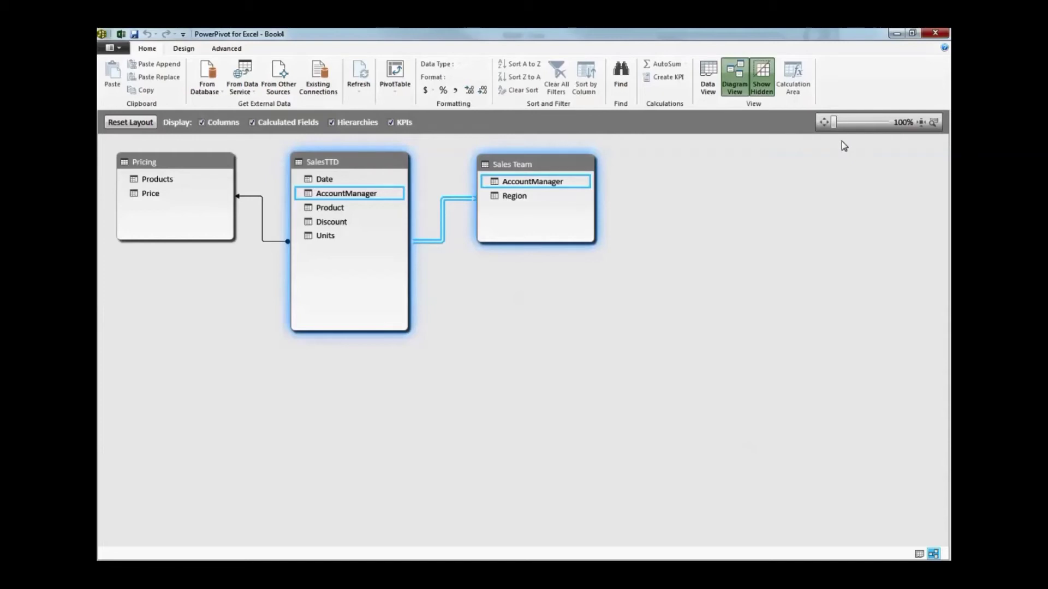
pyautogui.moveTo(833, 122)
pyautogui.mouseDown()
pyautogui.moveTo(847, 123)
pyautogui.moveTo(828, 126)
pyautogui.mouseUp()
pyautogui.click(708, 76)
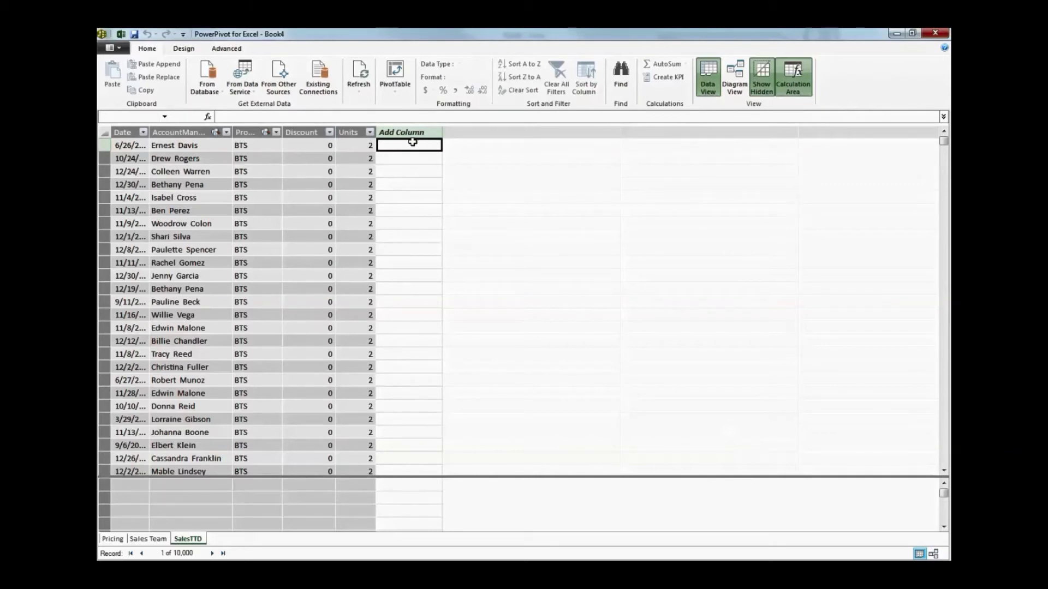
# - Add the SalesTTD column =RELATED(Pricing[Price])*SalesTTD[Units]
pyautogui.write('=rel')
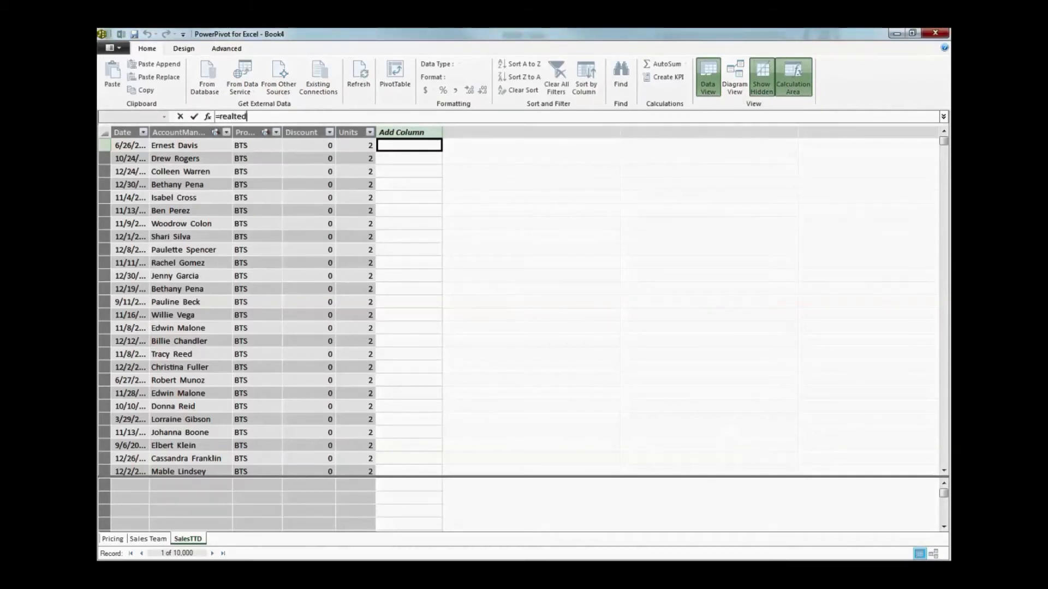
pyautogui.write('ated')
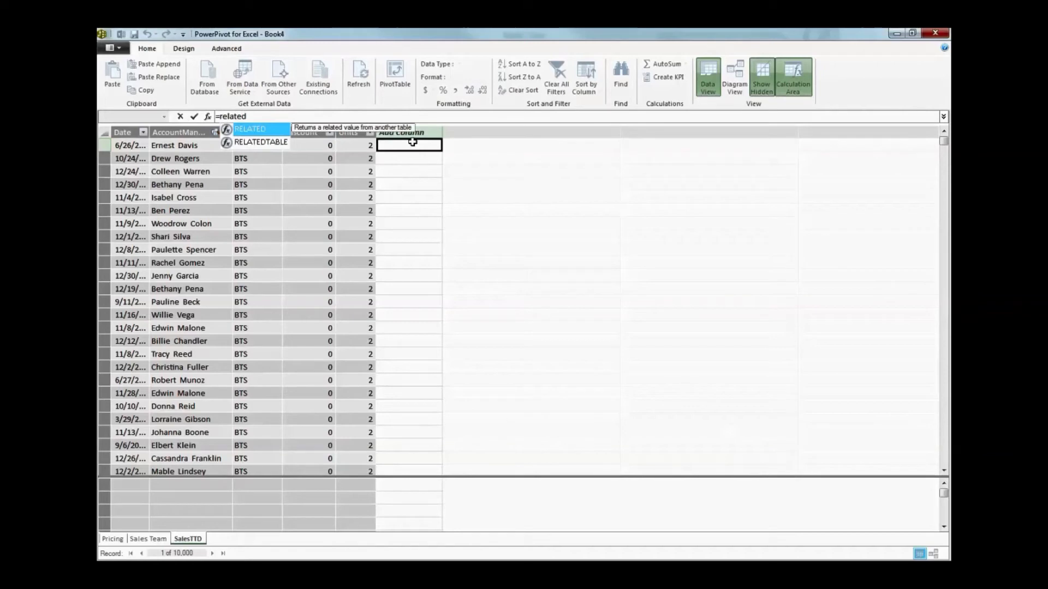
pyautogui.write('(')
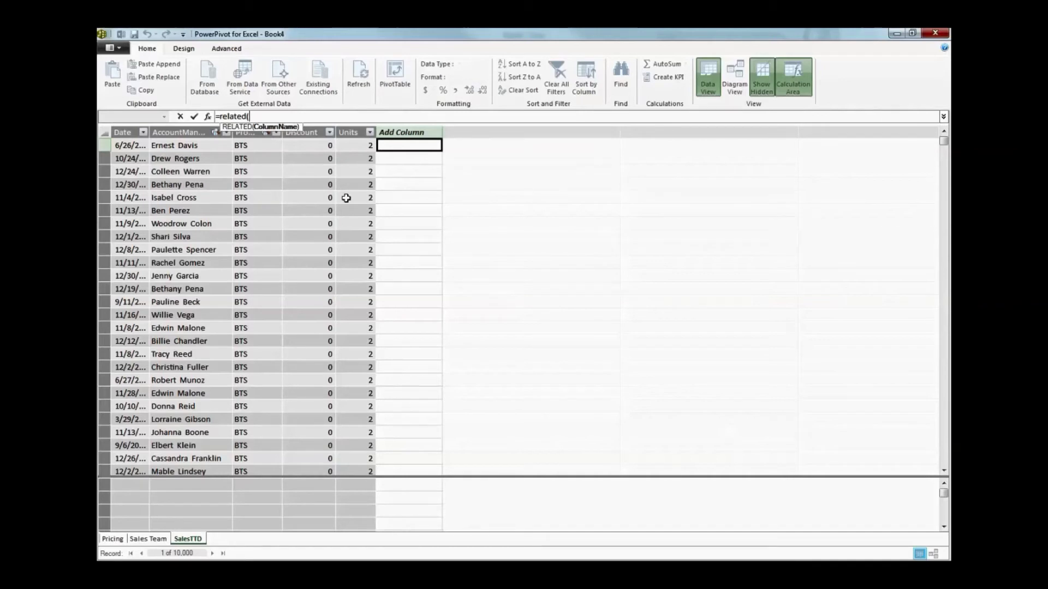
pyautogui.write('pricing')
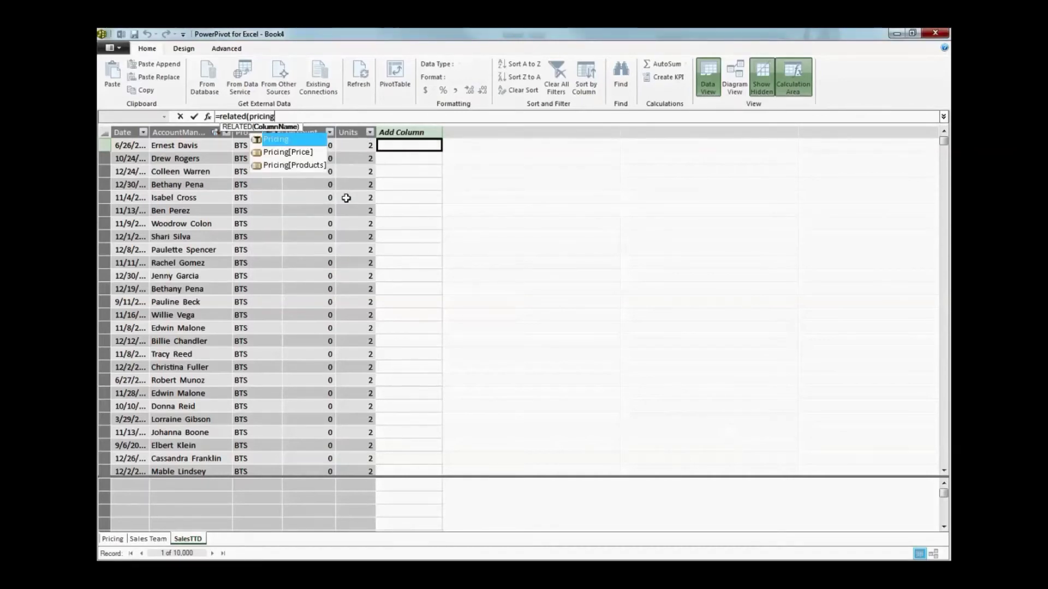
pyautogui.click(295, 155)
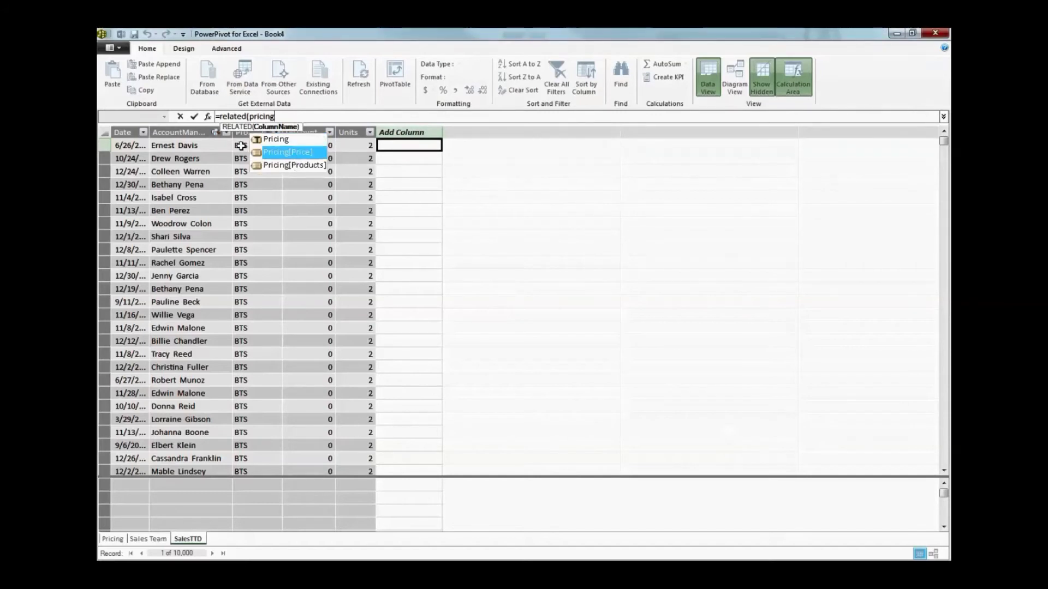
pyautogui.doubleClick(288, 153)
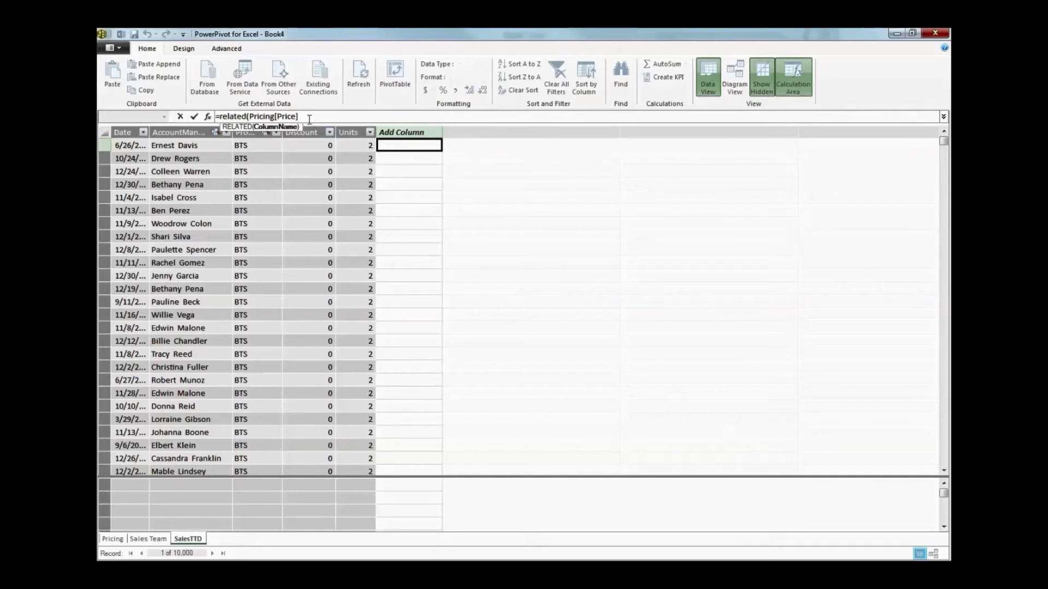
pyautogui.write(')')
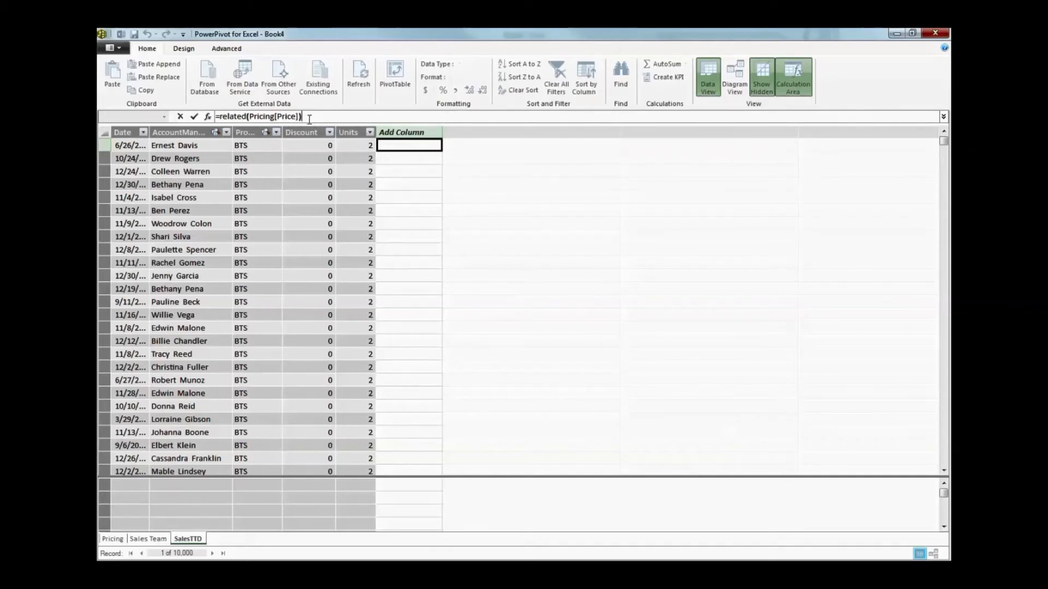
pyautogui.write('*sales')
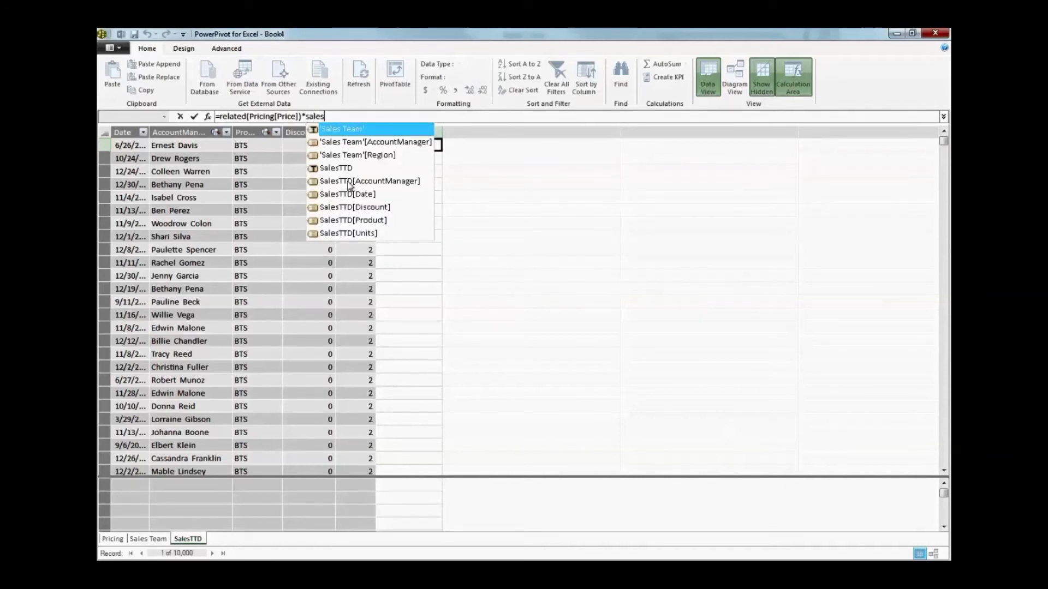
pyautogui.click(359, 233)
pyautogui.doubleClick(358, 233)
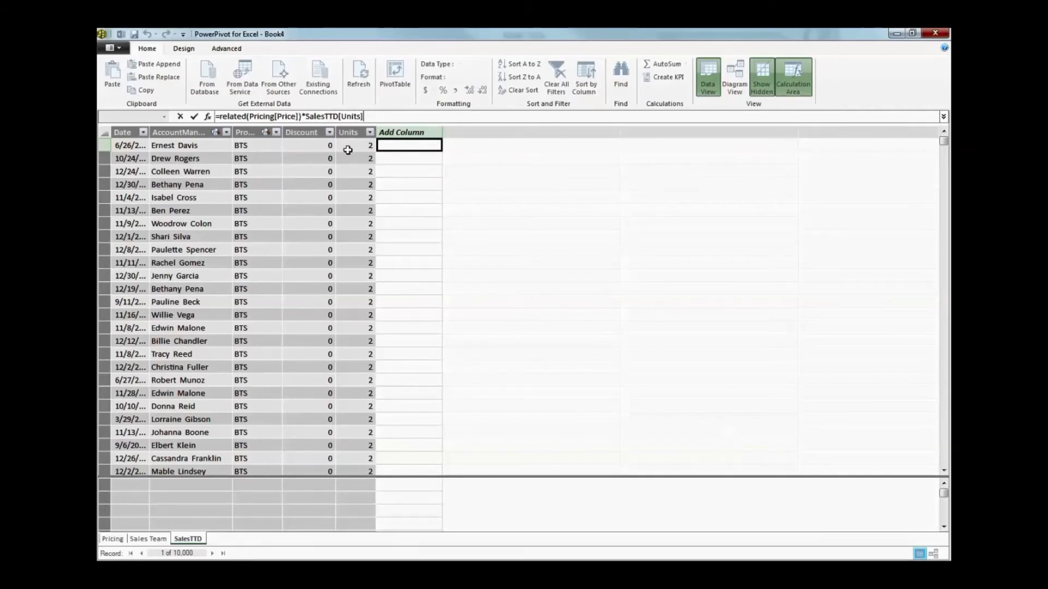
pyautogui.press('Return')
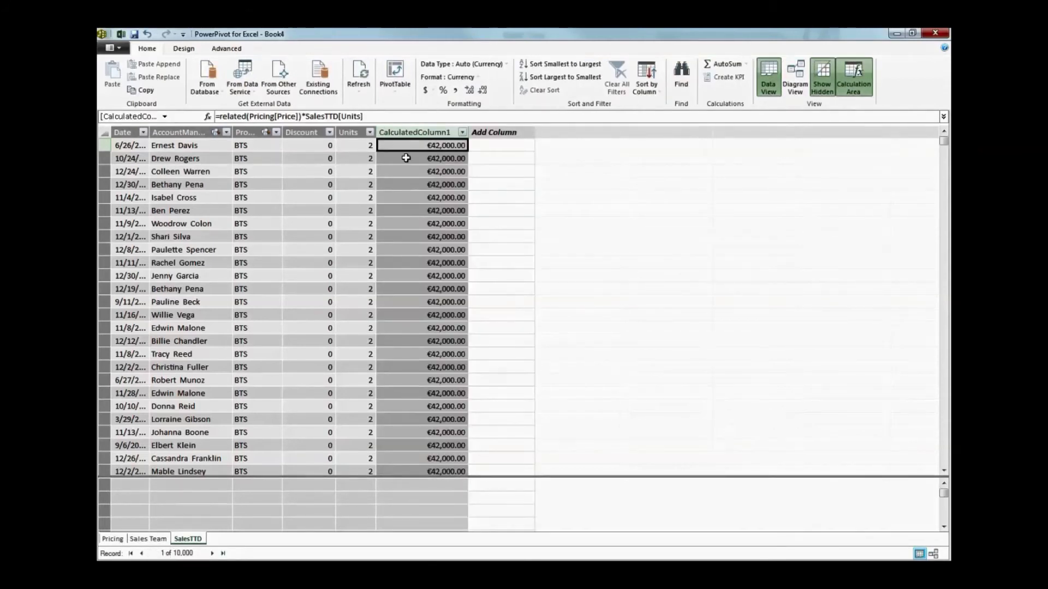
# - Check the BTS price in the Pricing table, then return to SalesTTD
pyautogui.click(112, 539)
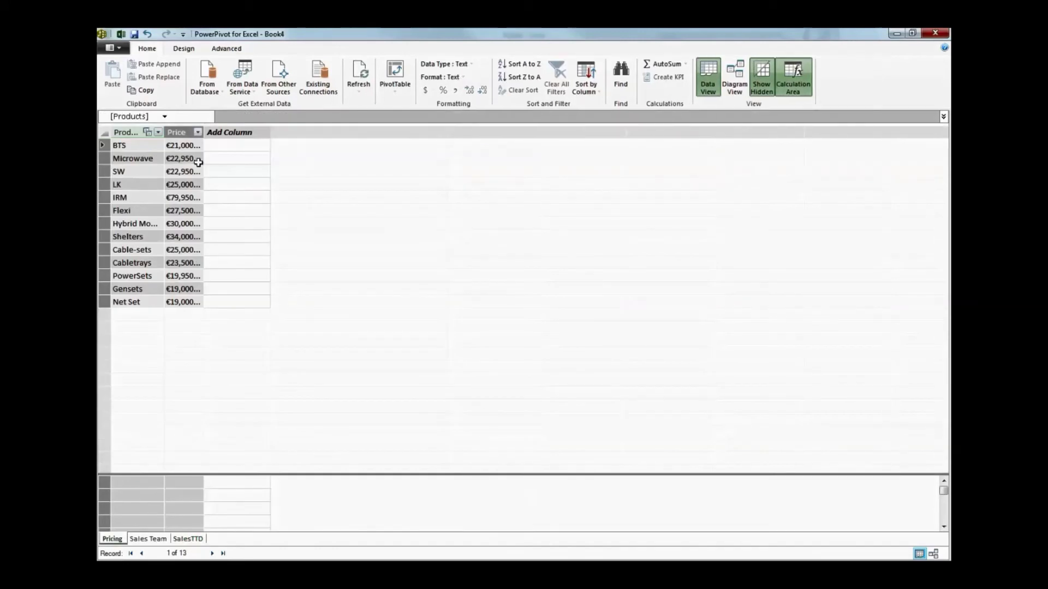
pyautogui.click(192, 145)
pyautogui.click(193, 541)
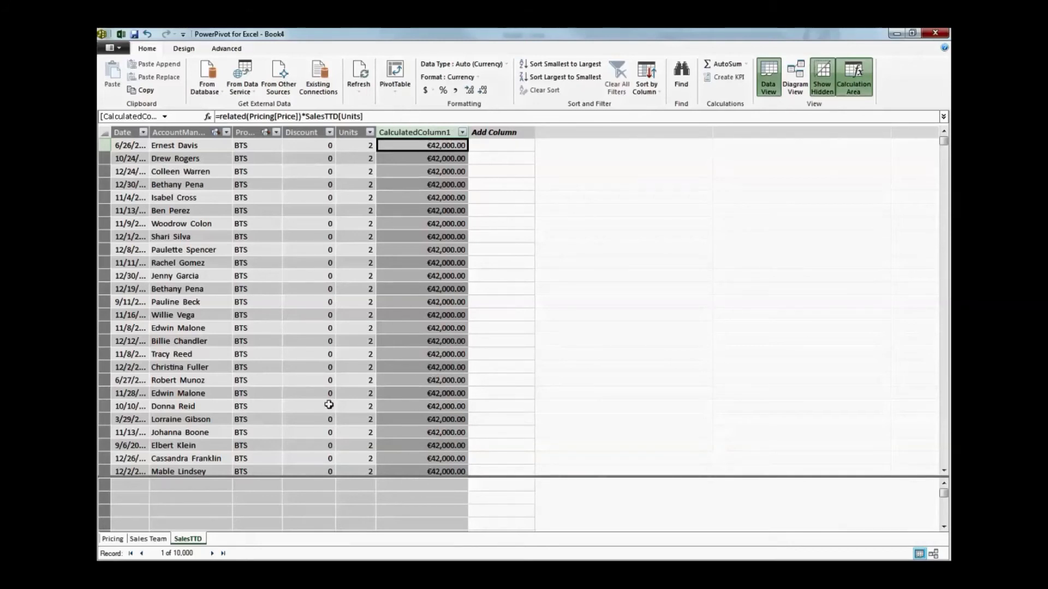
# - Enter =sum(SalesTTD[CalculatedColumn1]) in a Calculation Area cell and dismiss the invalid-expression error
pyautogui.click(418, 484)
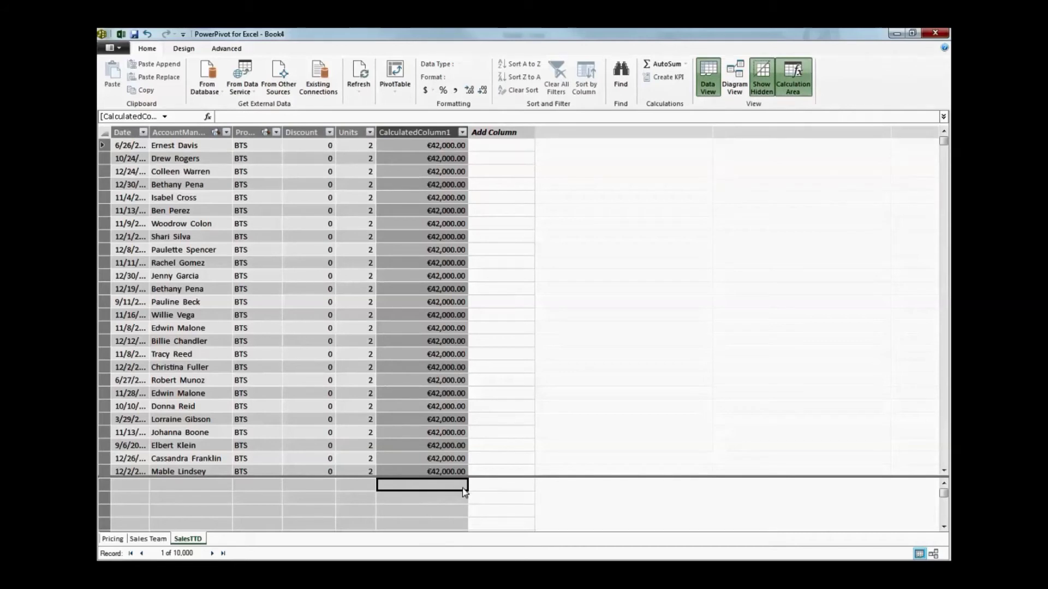
pyautogui.write('=')
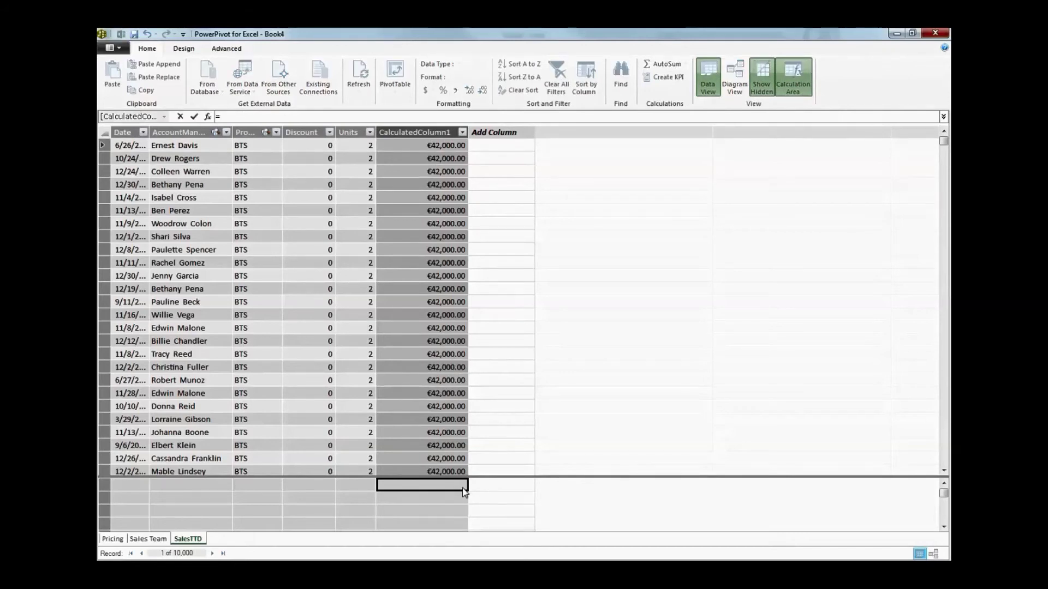
pyautogui.write('sum(')
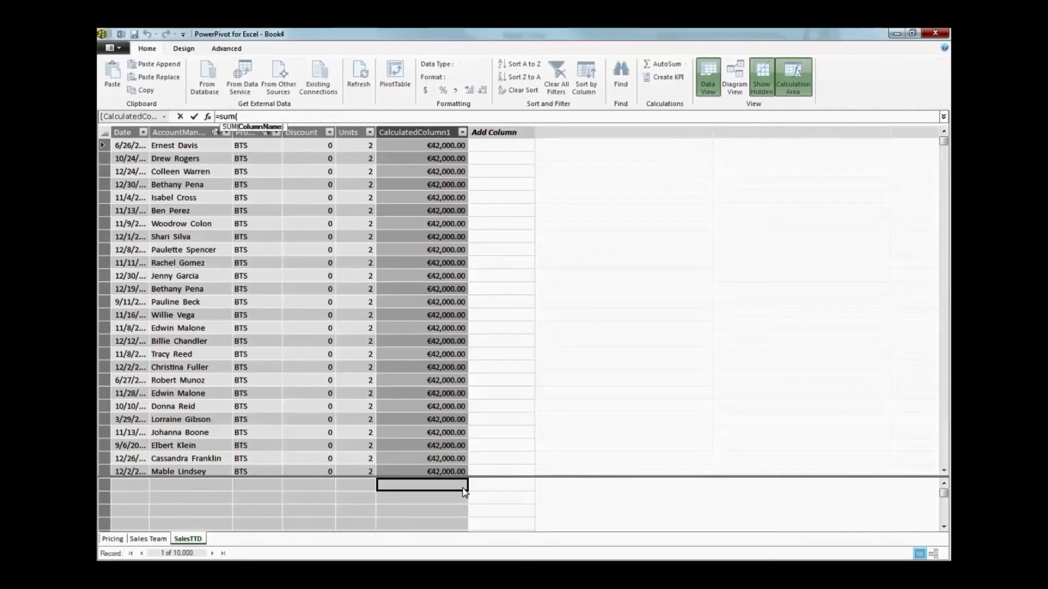
pyautogui.write('sales')
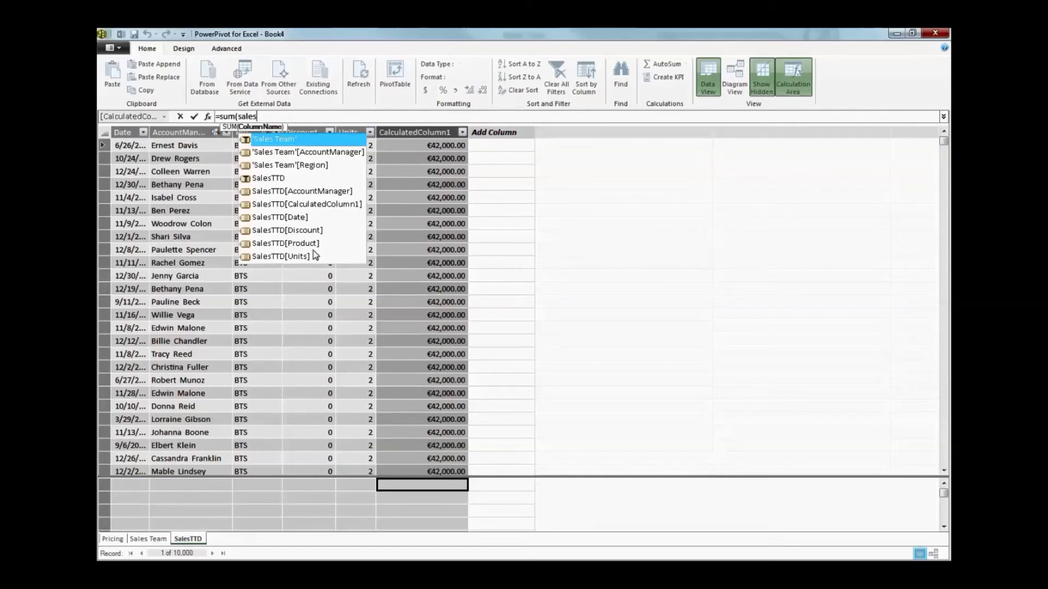
pyautogui.click(328, 205)
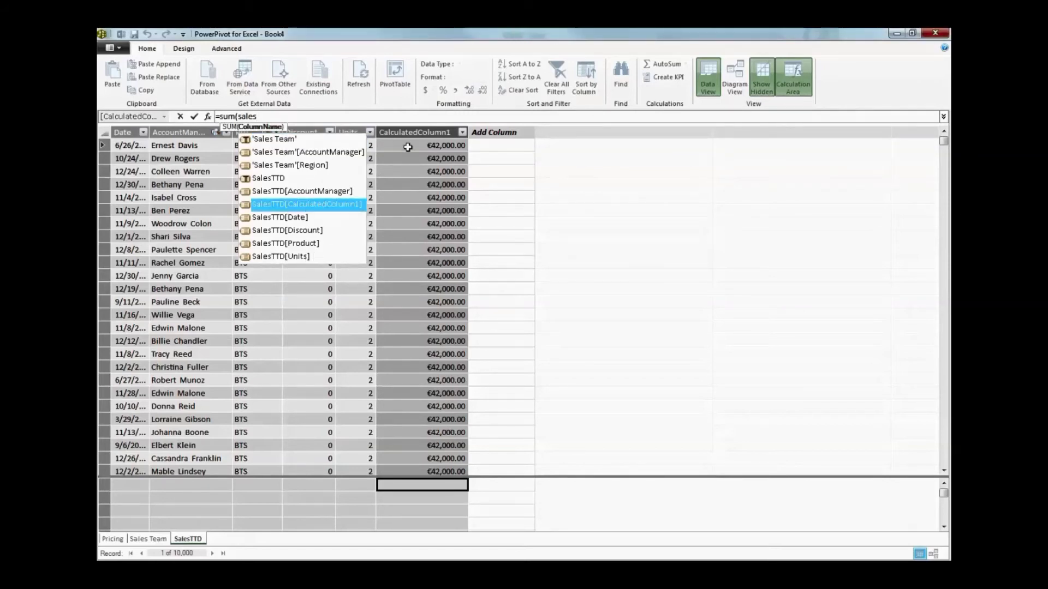
pyautogui.doubleClick(321, 204)
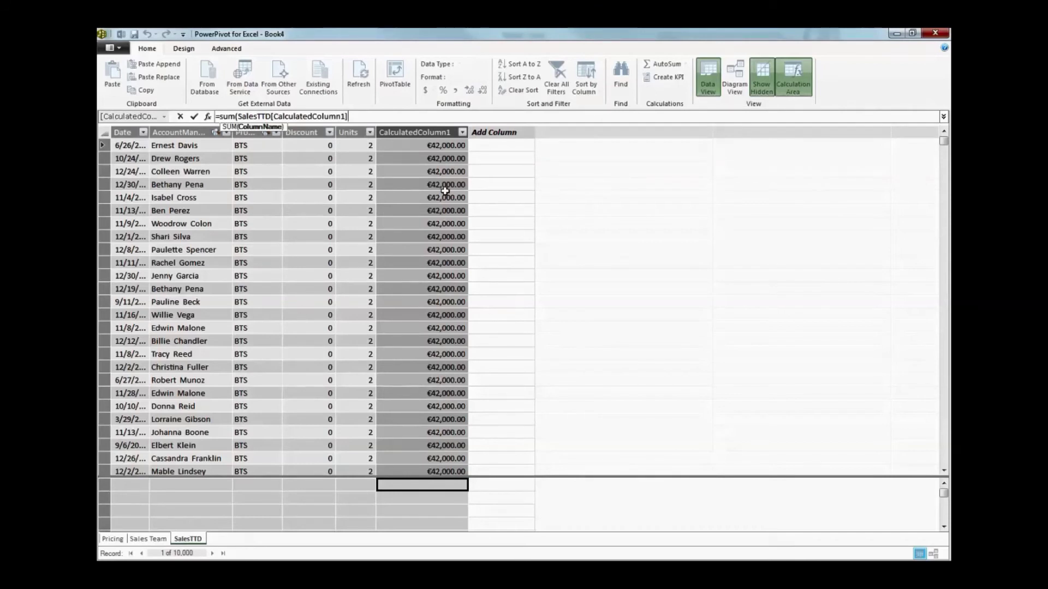
pyautogui.press('Return')
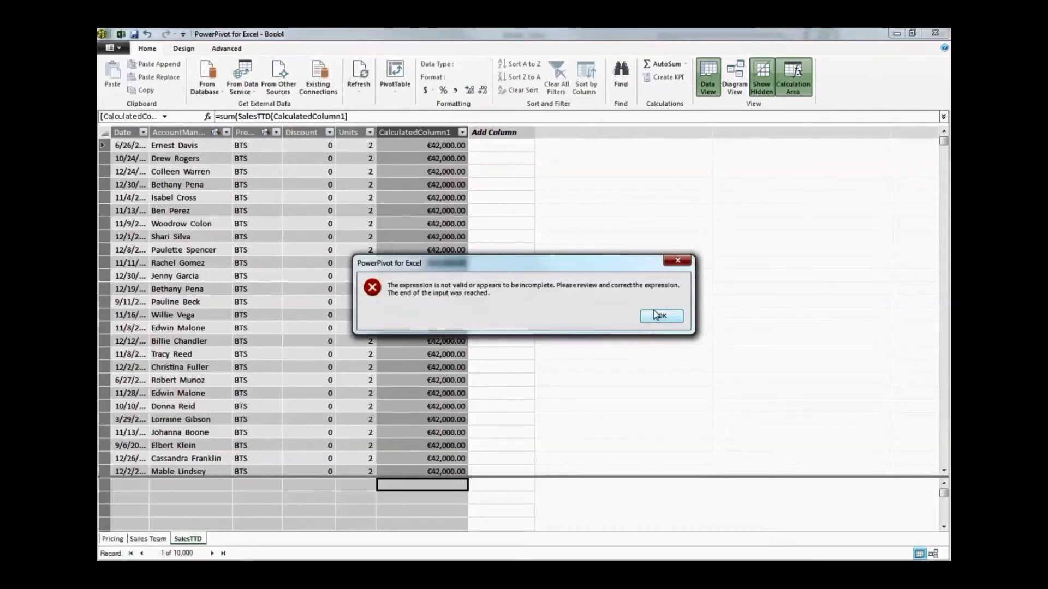
pyautogui.click(658, 316)
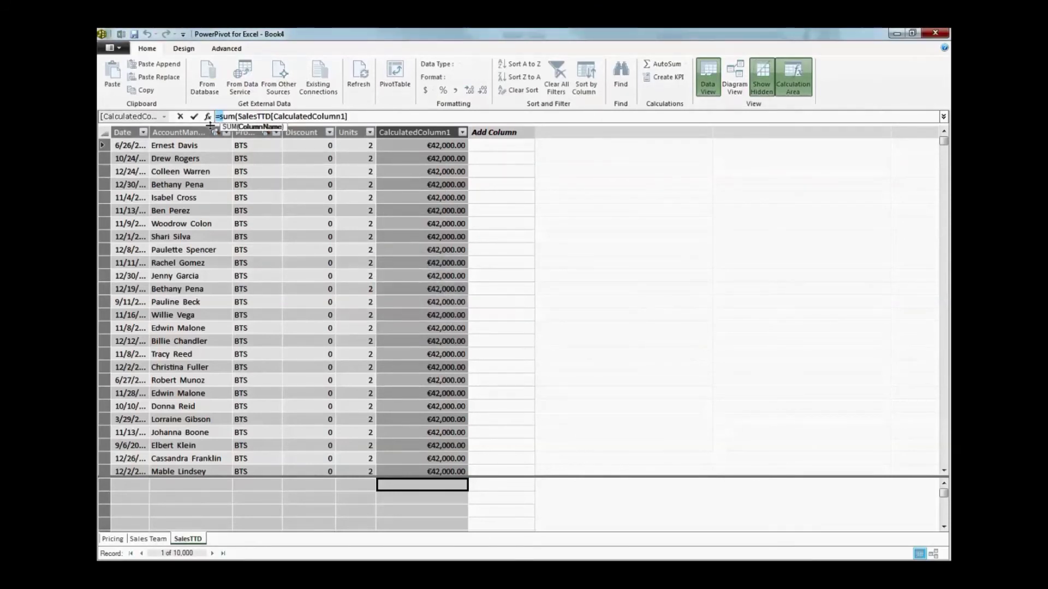
# - Correct the measure to Total:=sum(SalesTTD[CalculatedColumn1]) and commit it
pyautogui.click(240, 116)
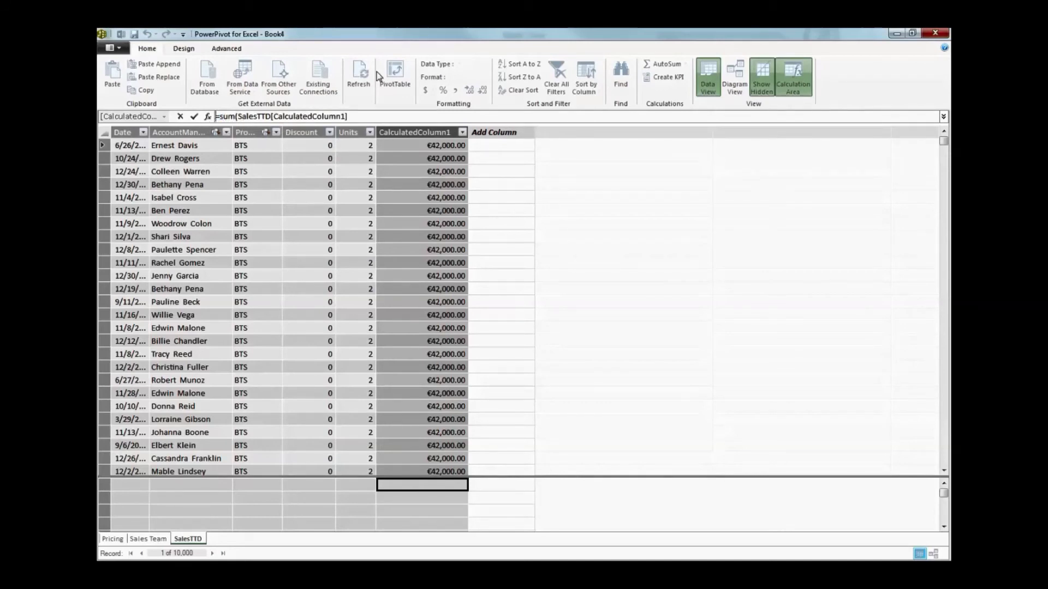
pyautogui.write('Total')
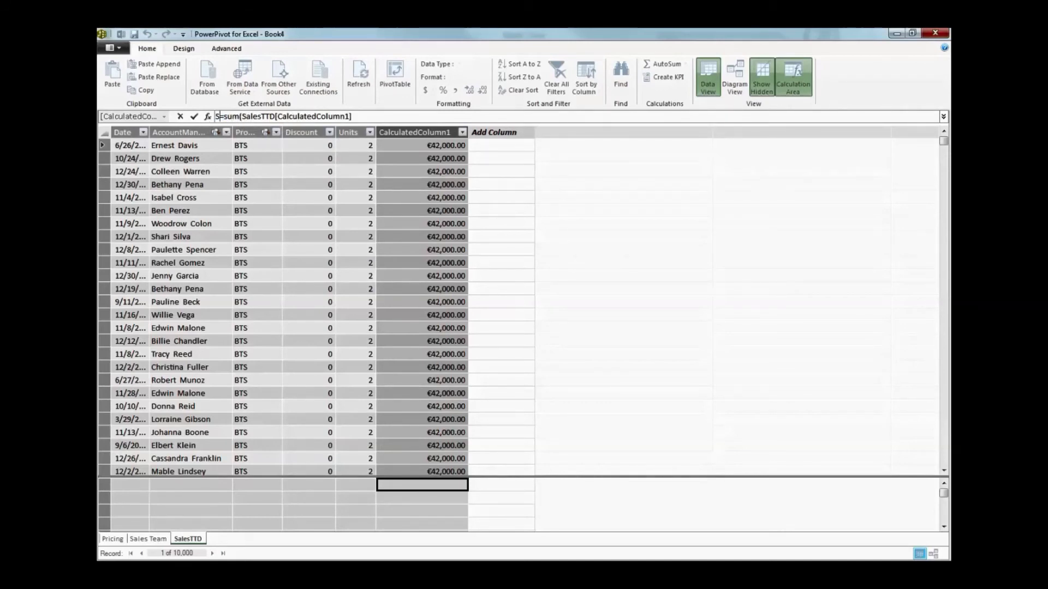
pyautogui.write(':')
pyautogui.press('Return')
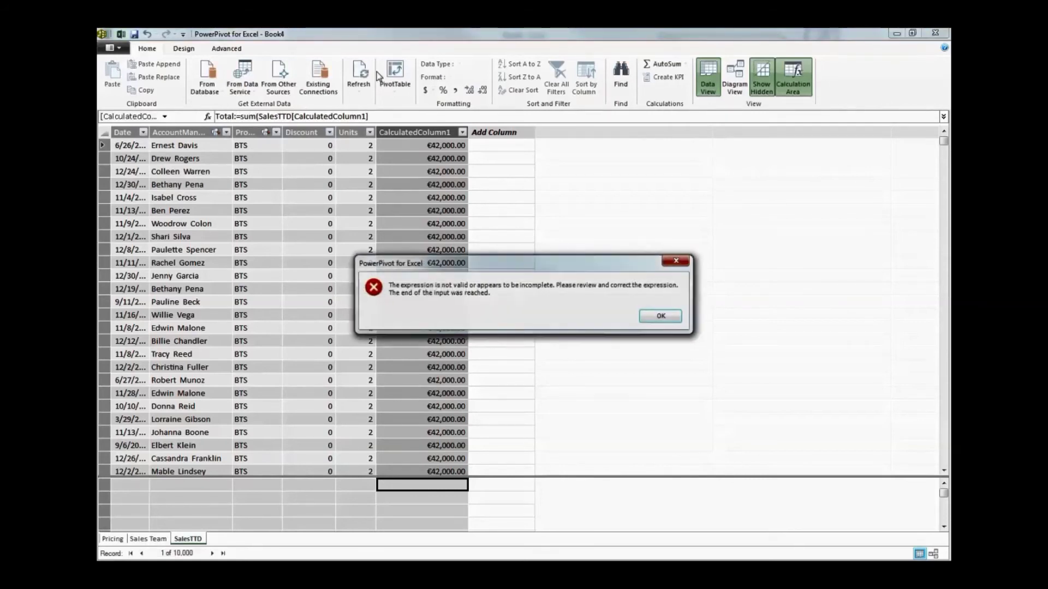
pyautogui.press('Return')
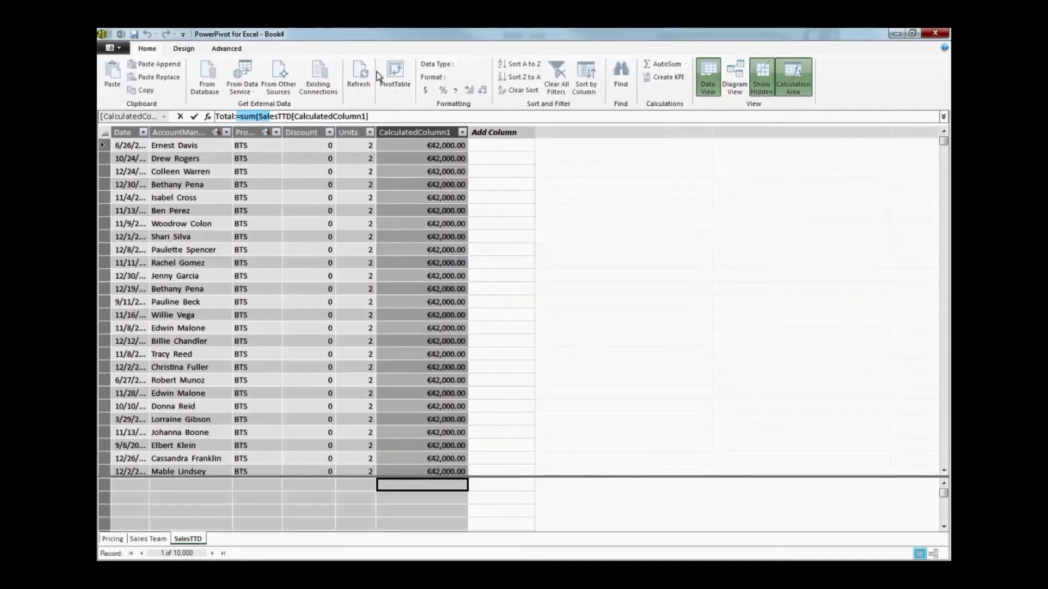
pyautogui.press('End')
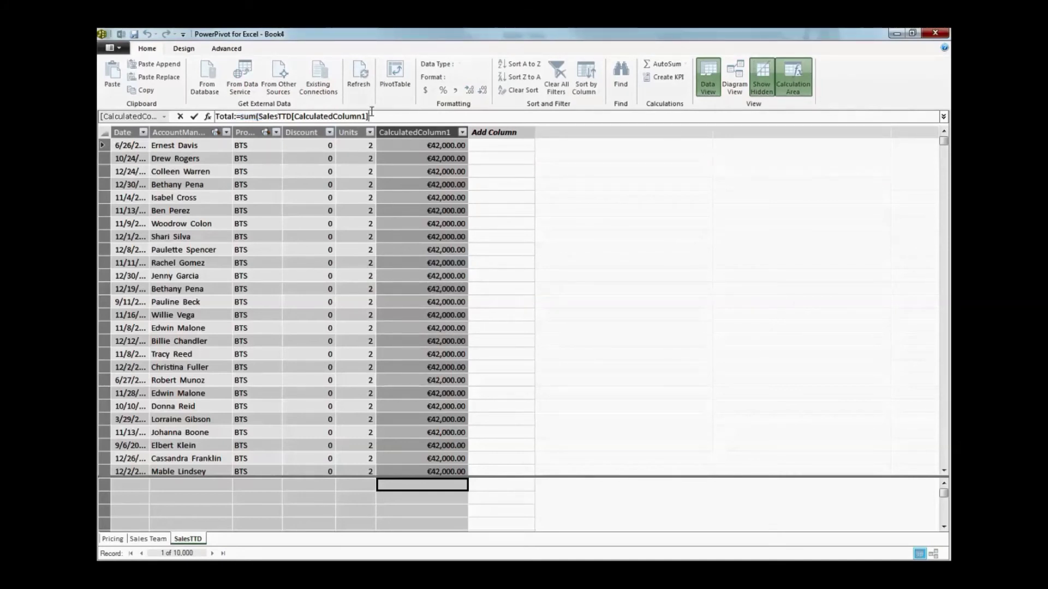
pyautogui.write(')')
pyautogui.press('BackSpace')
pyautogui.write(')')
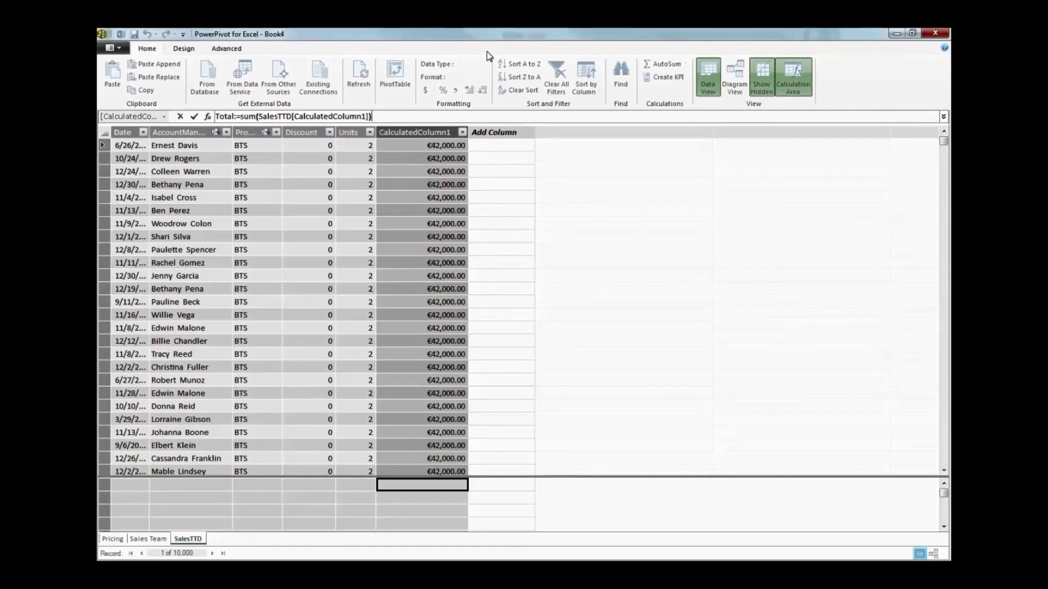
pyautogui.press('Return')
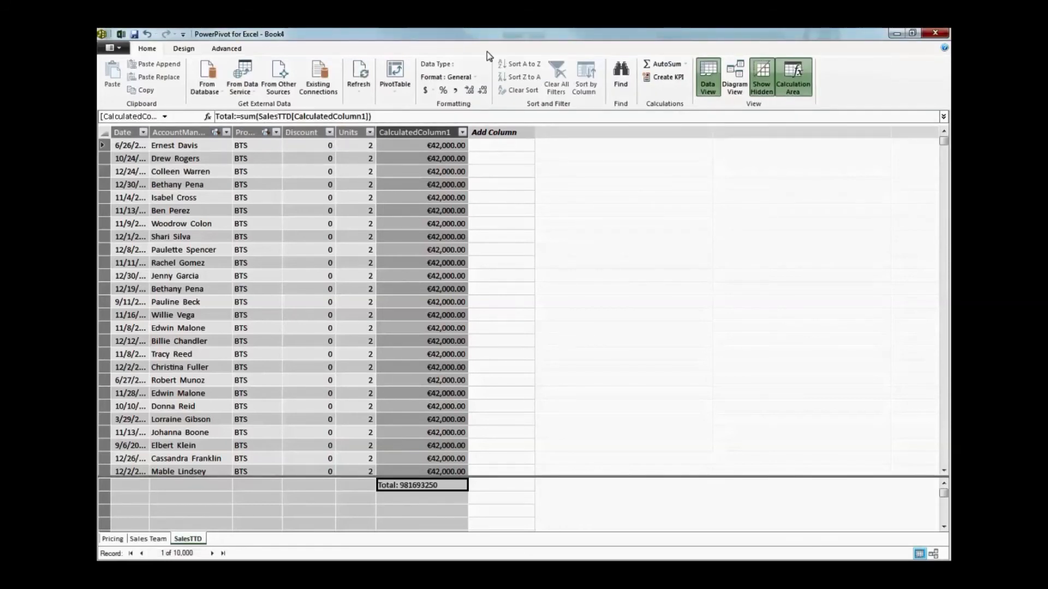
# - Format the Total measure as Decimal Number and inspect CalculatedColumn1 cells
pyautogui.click(453, 90)
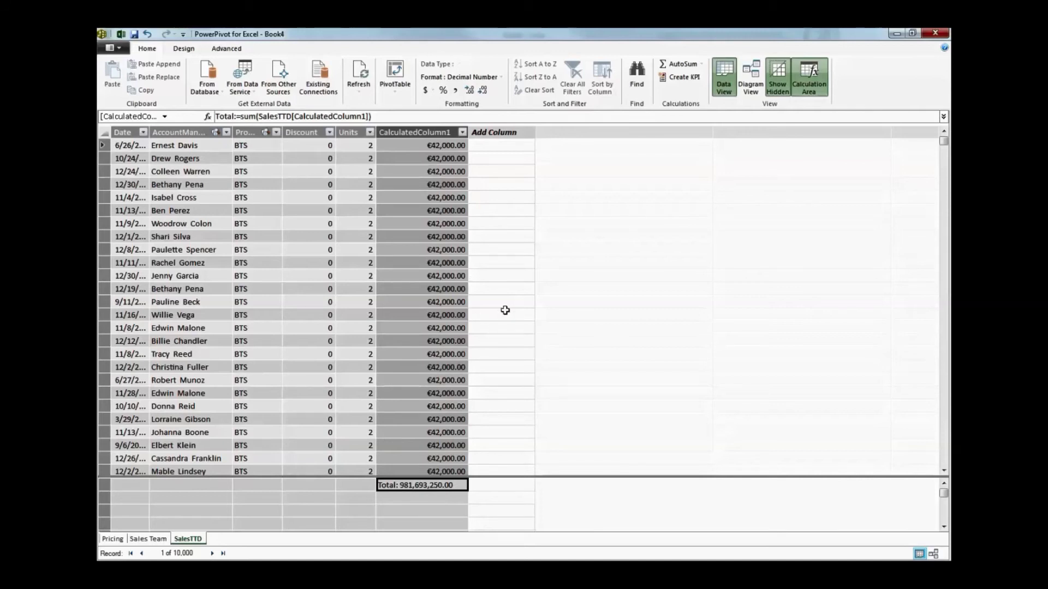
pyautogui.click(427, 221)
pyautogui.click(127, 133)
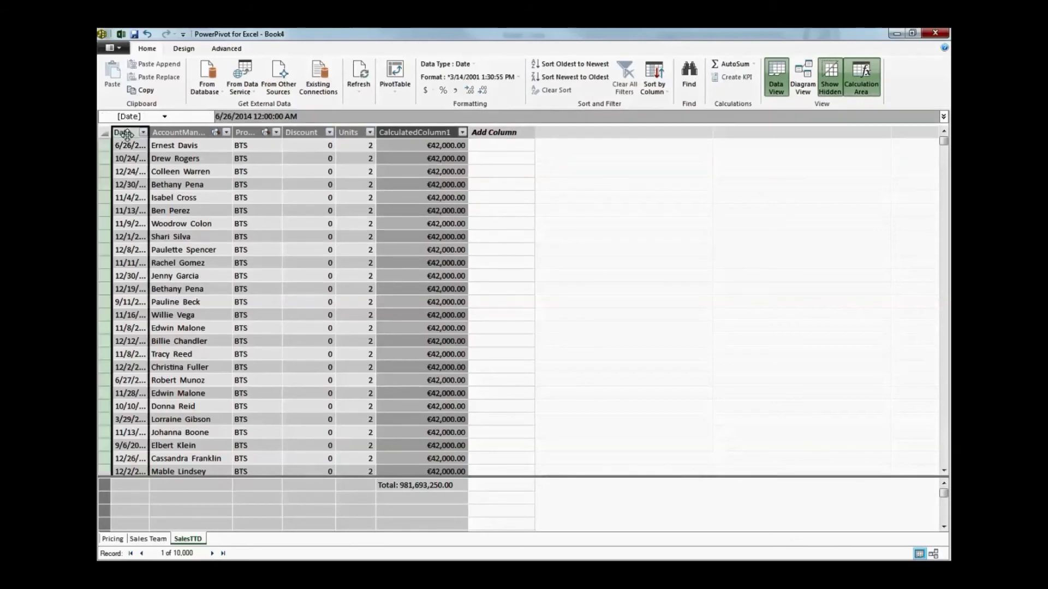
pyautogui.click(413, 171)
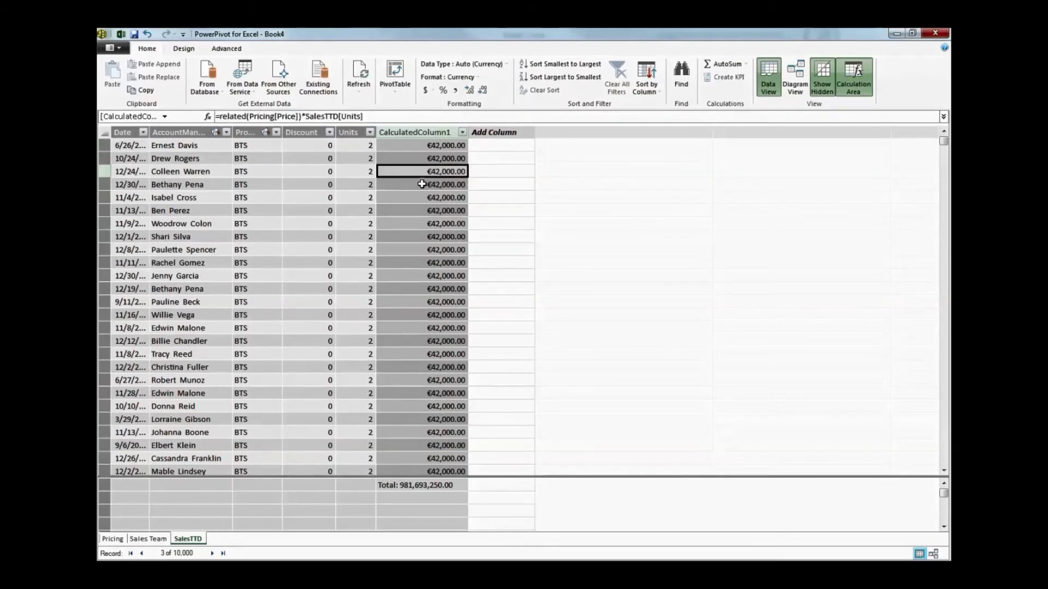
# - Insert a PivotTable from the data model on the existing worksheet
pyautogui.click(396, 83)
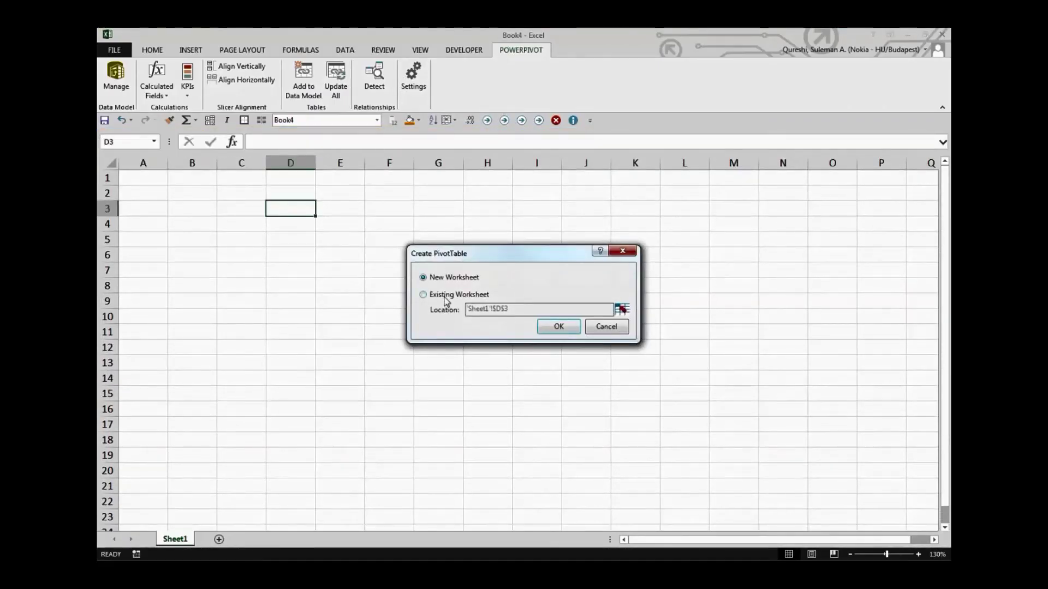
pyautogui.click(445, 297)
pyautogui.click(558, 326)
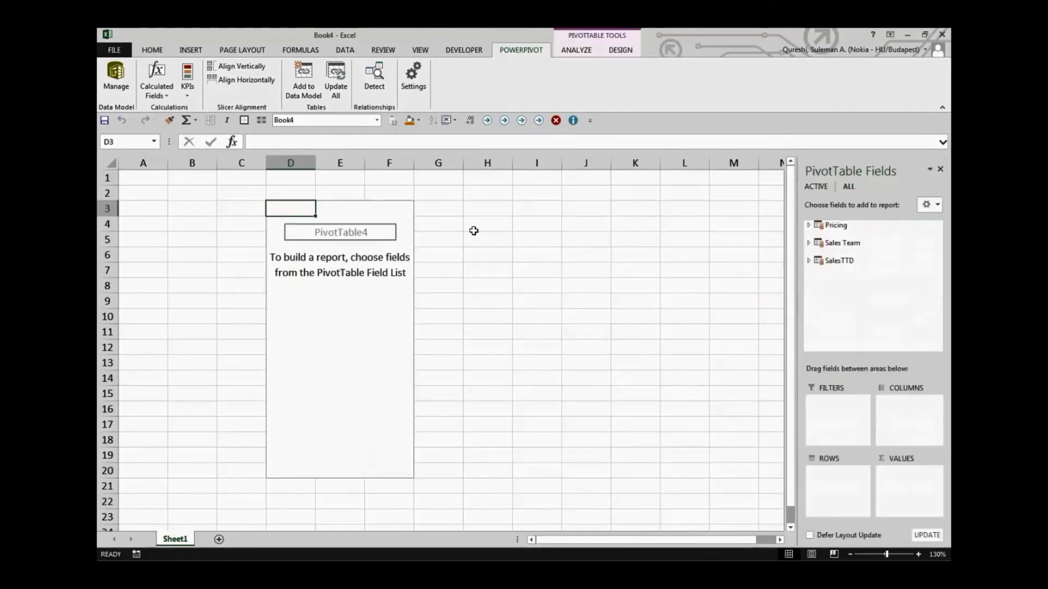
pyautogui.click(239, 164)
pyautogui.click(290, 239)
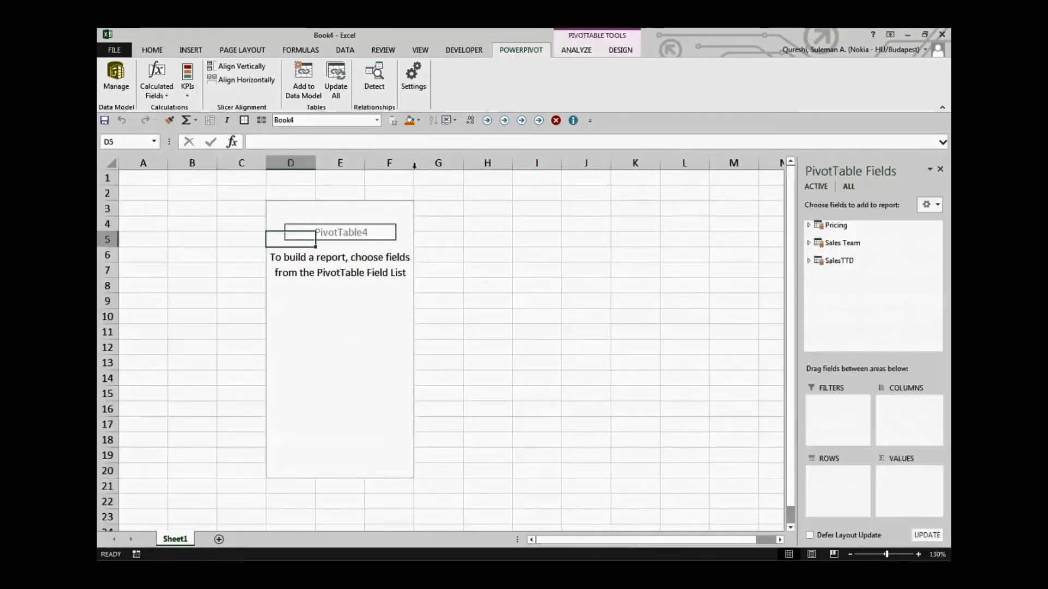
# - Put Sales Team's AccountManager in the PivotTable columns and Pricing's Products in the rows
pyautogui.click(827, 227)
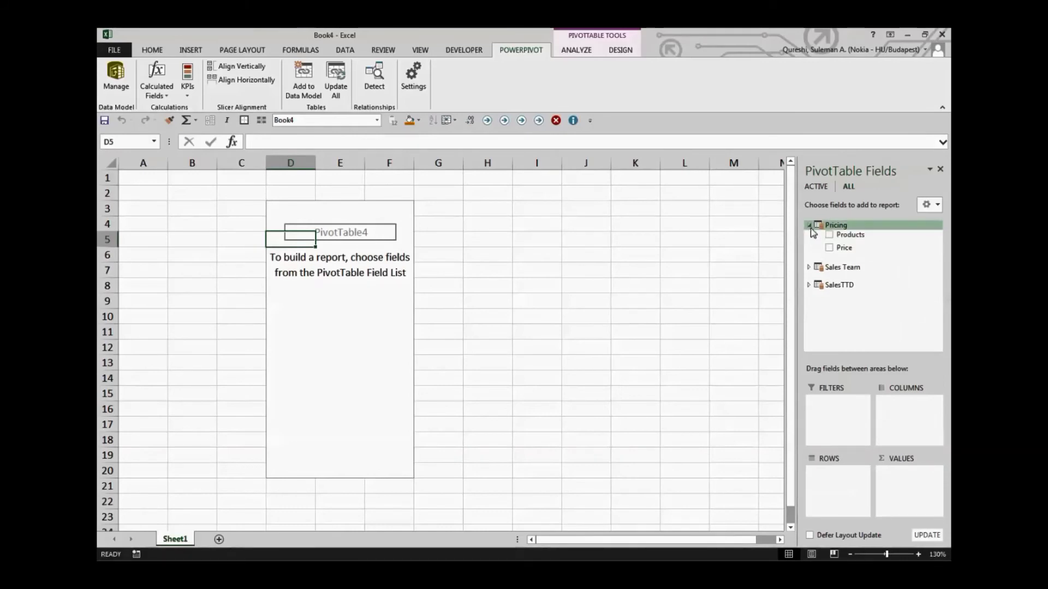
pyautogui.click(822, 267)
pyautogui.click(809, 309)
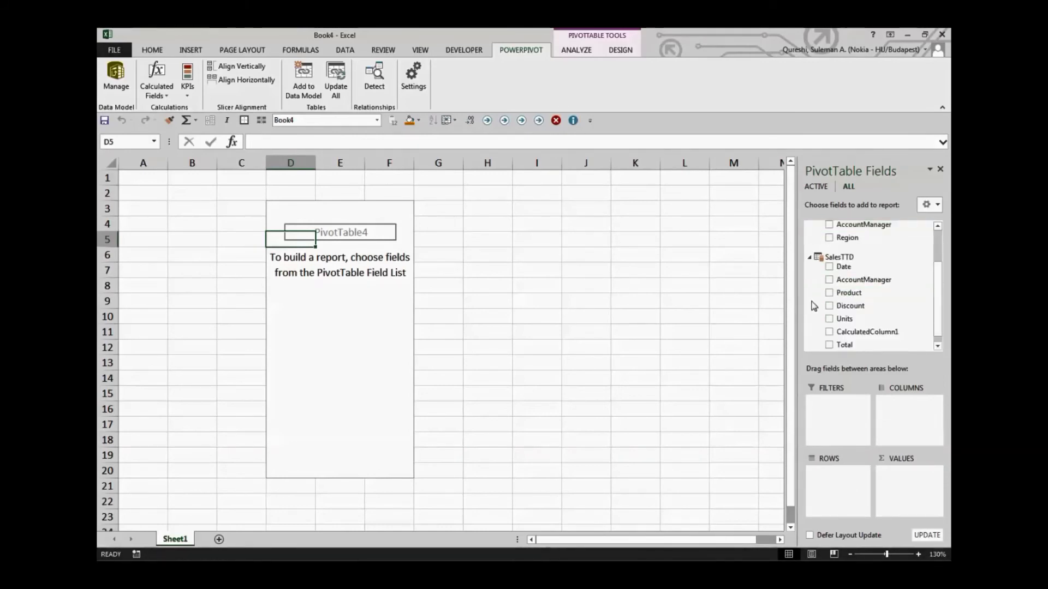
pyautogui.moveTo(937, 295); pyautogui.dragTo(936, 262)
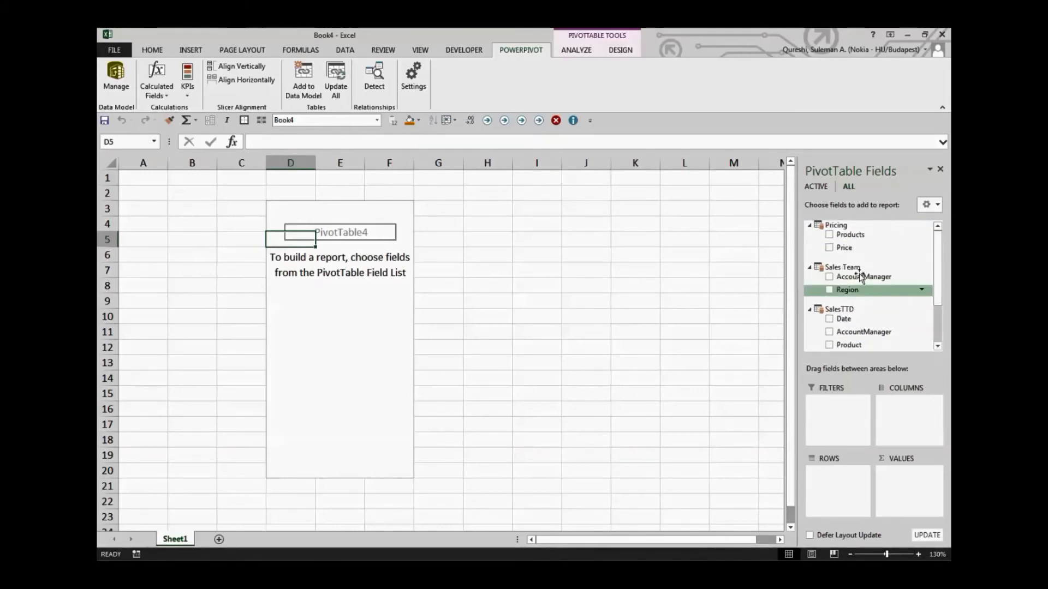
pyautogui.click(809, 226)
pyautogui.click(809, 243)
pyautogui.click(809, 261)
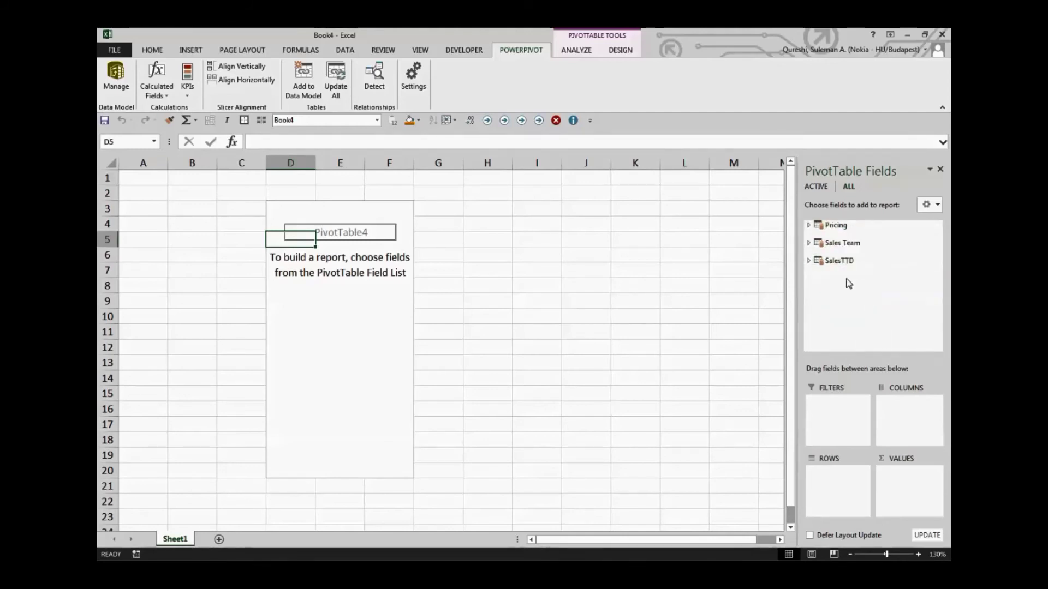
pyautogui.click(809, 243)
pyautogui.moveTo(848, 256); pyautogui.dragTo(891, 424)
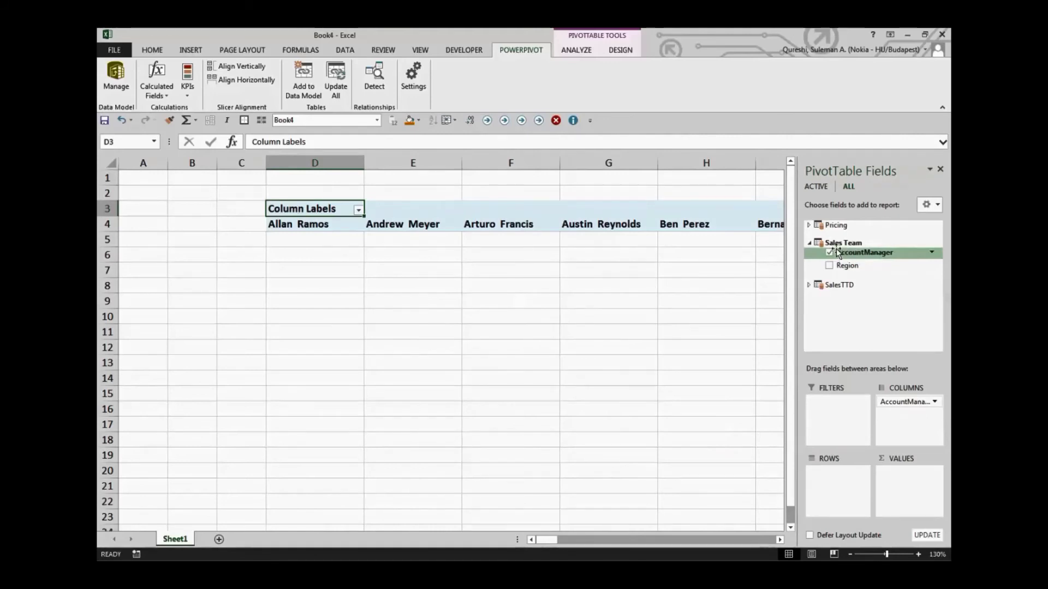
pyautogui.click(809, 225)
pyautogui.moveTo(845, 235); pyautogui.dragTo(847, 484)
# - Delete the empty columns B:C and sum CalculatedColumn1 as the PivotTable values
pyautogui.moveTo(232, 163); pyautogui.dragTo(187, 187)
pyautogui.rightClick(191, 183)
pyautogui.click(219, 288)
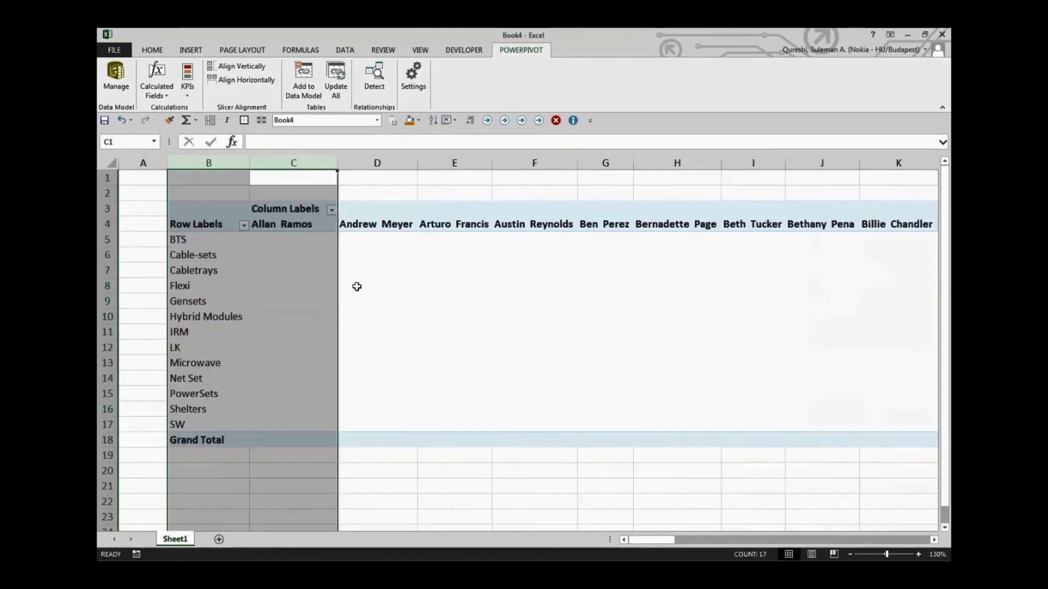
pyautogui.click(464, 335)
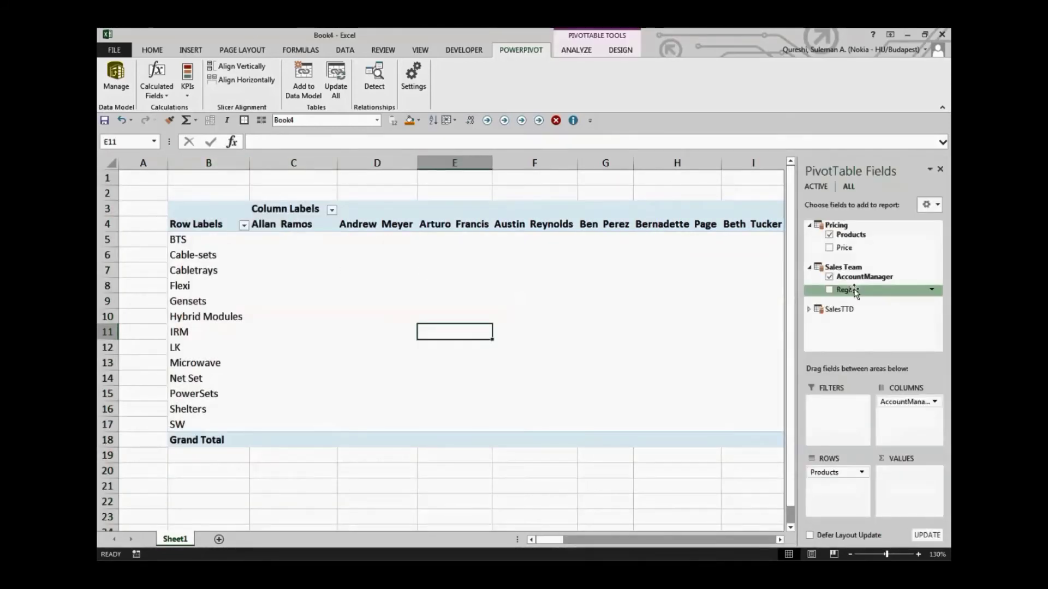
pyautogui.click(809, 309)
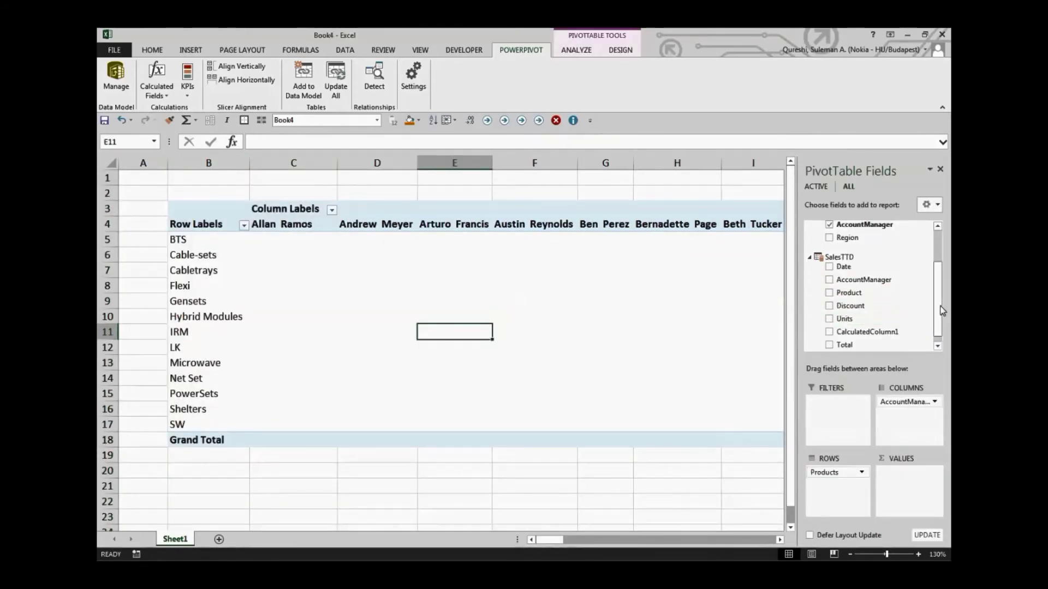
pyautogui.click(829, 323)
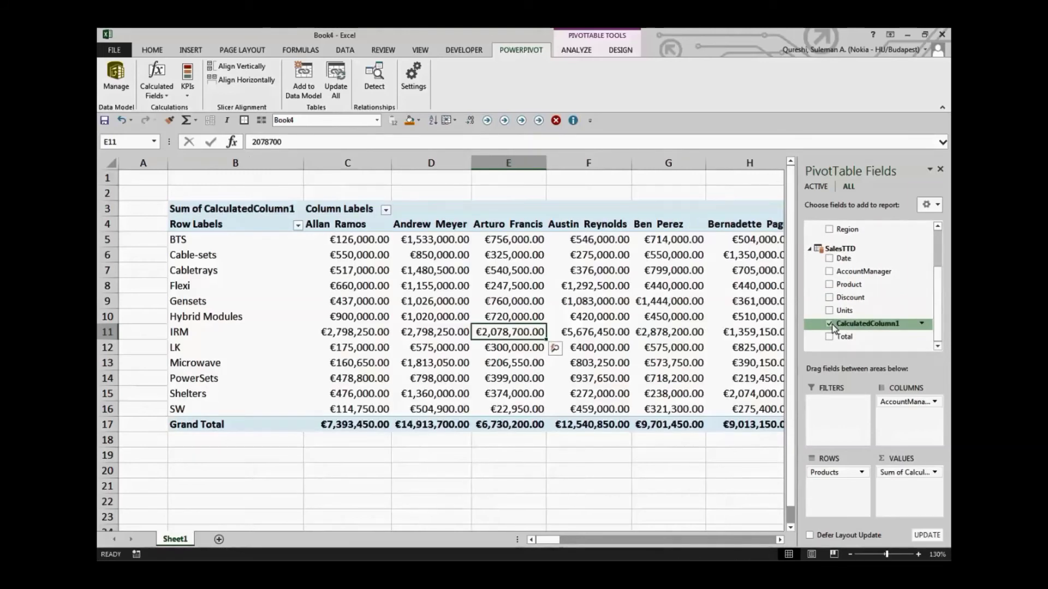
# - Inspect the BTS values per account manager, then remove AccountManager from the columns
pyautogui.click(565, 439)
pyautogui.click(332, 226)
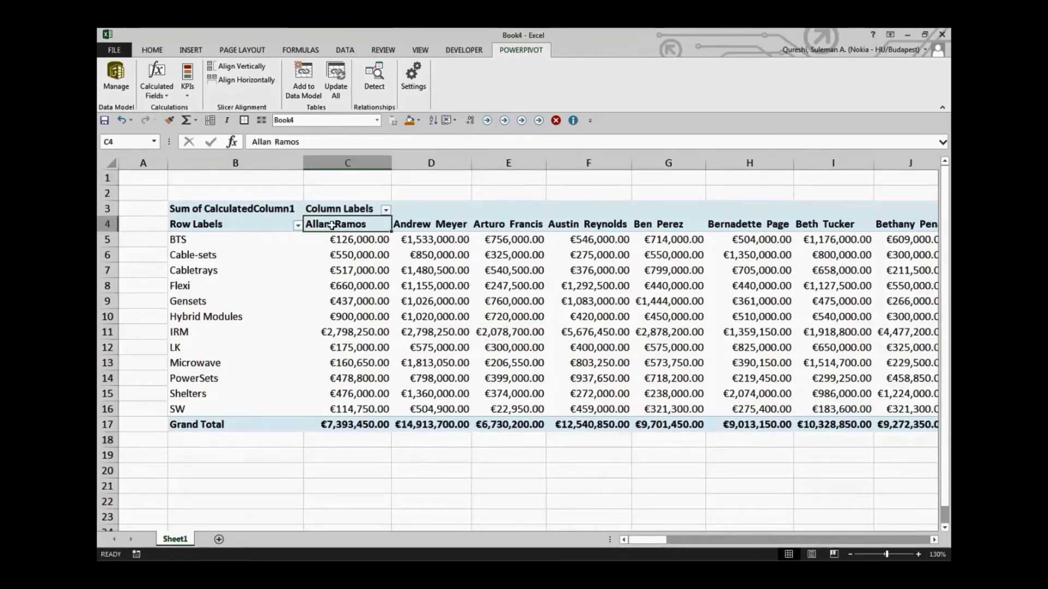
pyautogui.click(342, 240)
pyautogui.click(236, 239)
pyautogui.click(334, 225)
pyautogui.click(341, 240)
pyautogui.click(276, 239)
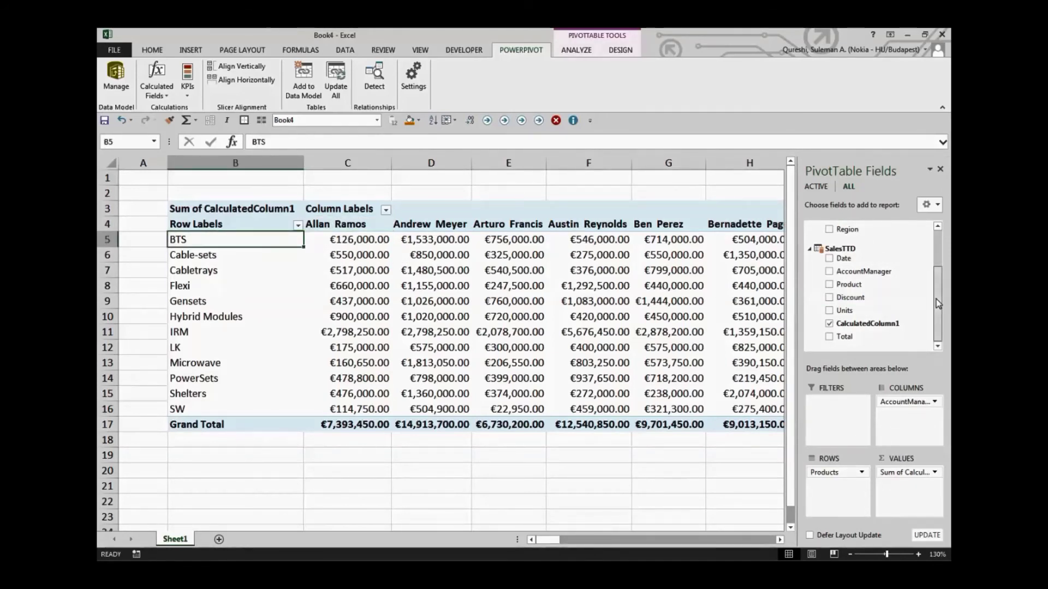
pyautogui.scroll(2, 873, 284)
pyautogui.click(829, 263)
# - Add Region to the rows and move Products to the PivotTable columns
pyautogui.click(830, 276)
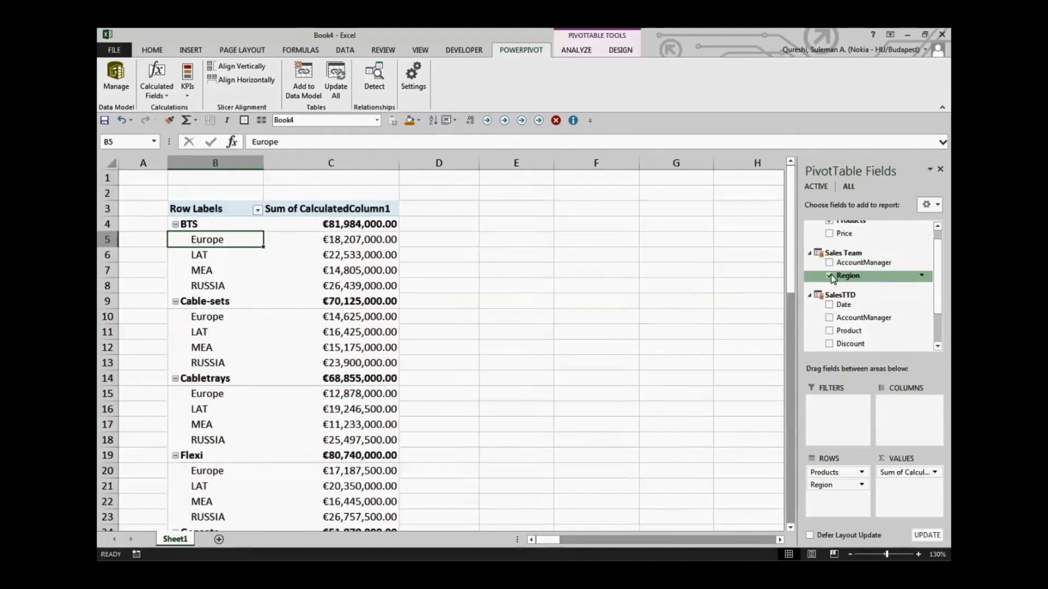
pyautogui.click(833, 484)
pyautogui.click(831, 483)
pyautogui.moveTo(829, 473); pyautogui.dragTo(893, 432)
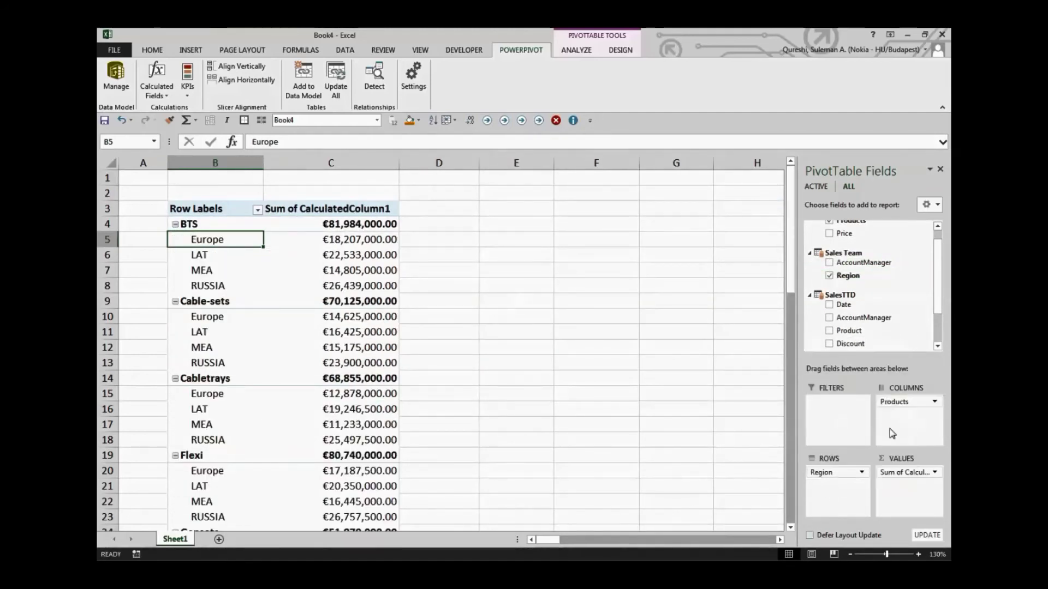
# - Inspect the Europe values for BTS, Cable-sets and Cabletrays
pyautogui.click(548, 426)
pyautogui.click(346, 239)
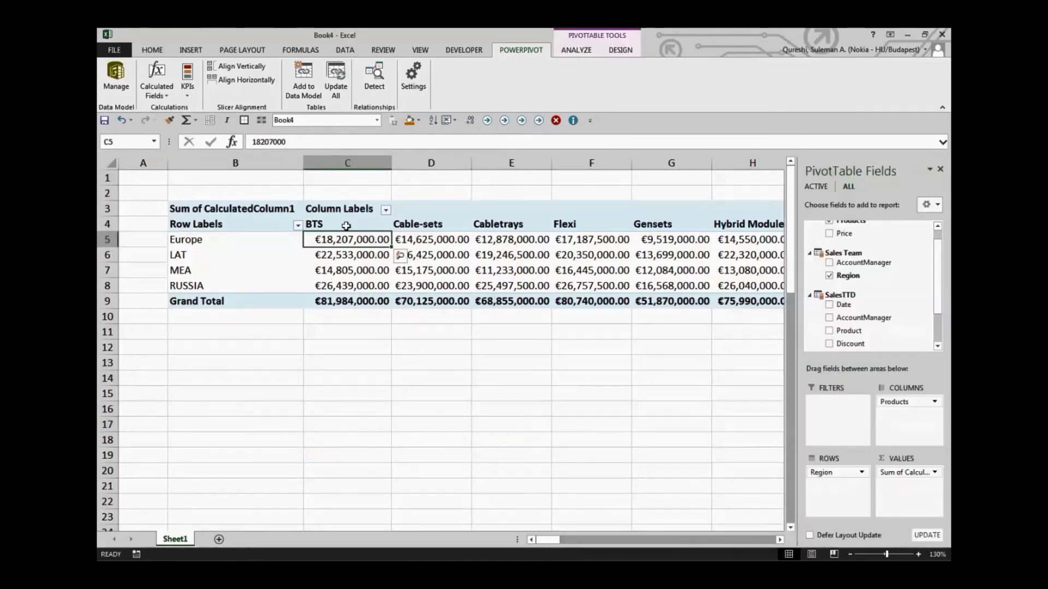
pyautogui.moveTo(346, 239); pyautogui.dragTo(345, 225)
pyautogui.moveTo(421, 226); pyautogui.dragTo(425, 242)
pyautogui.moveTo(498, 225); pyautogui.dragTo(500, 237)
pyautogui.click(431, 239)
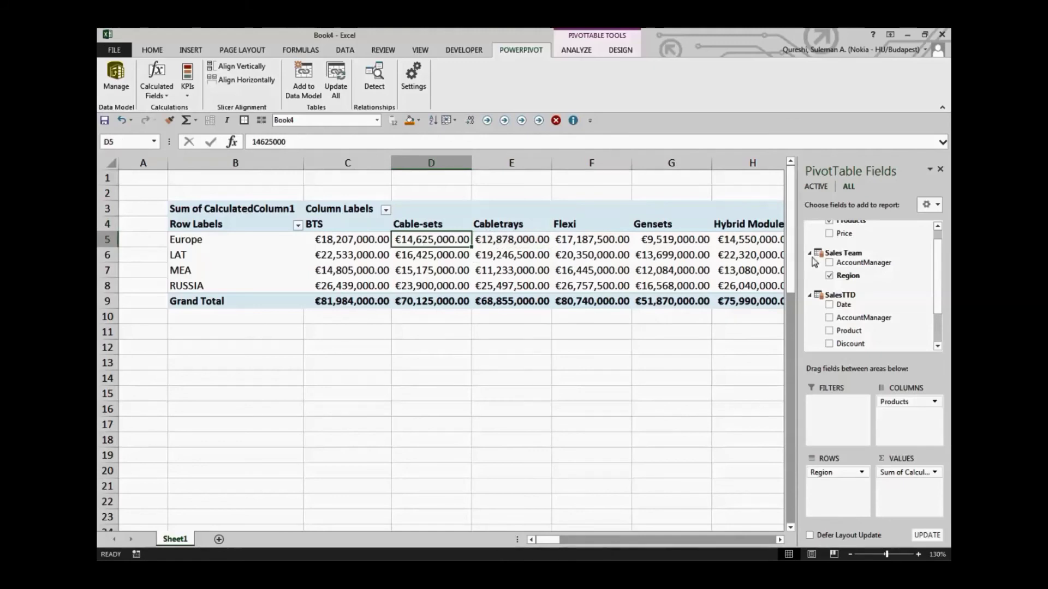
pyautogui.scroll(1, 937, 284)
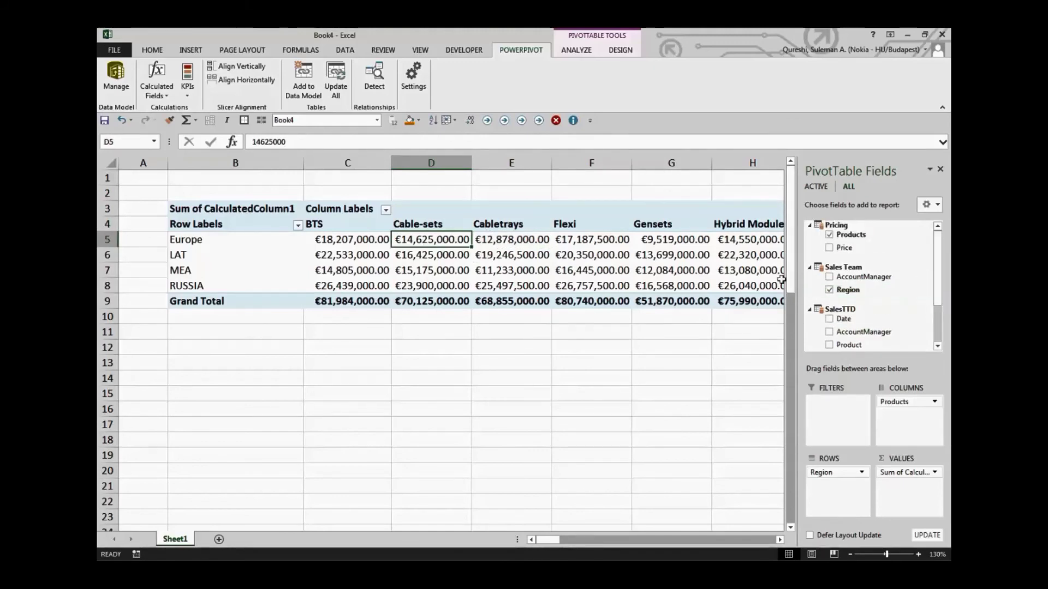
# - Select the whole PivotTable range down to the €981,693,250.00 grand total
pyautogui.click(701, 361)
pyautogui.click(385, 273)
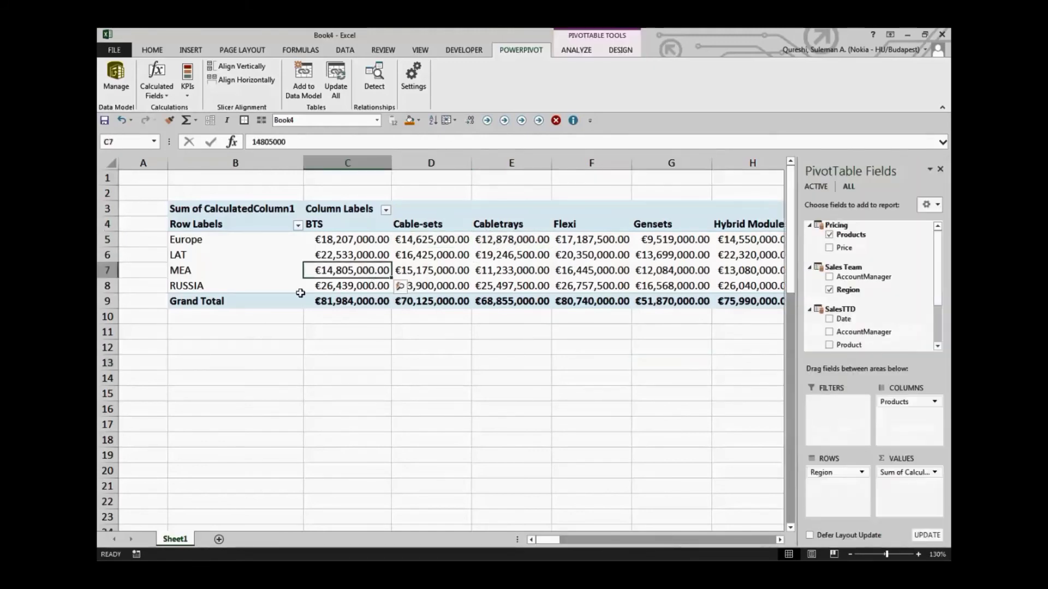
pyautogui.click(269, 300)
pyautogui.moveTo(270, 304); pyautogui.dragTo(605, 203)
pyautogui.moveTo(589, 541); pyautogui.dragTo(562, 541)
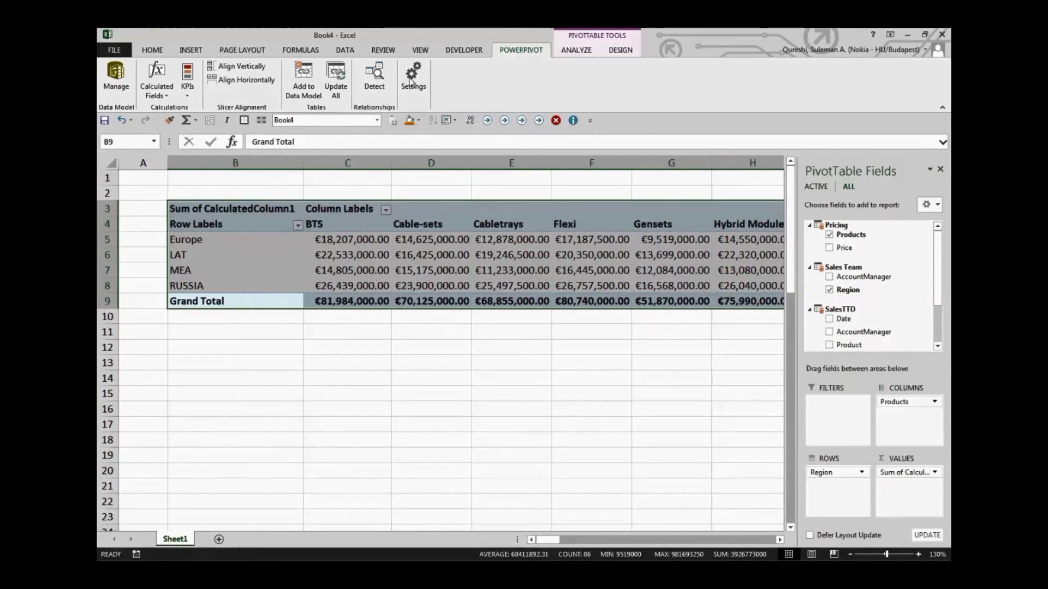
pyautogui.click(576, 50)
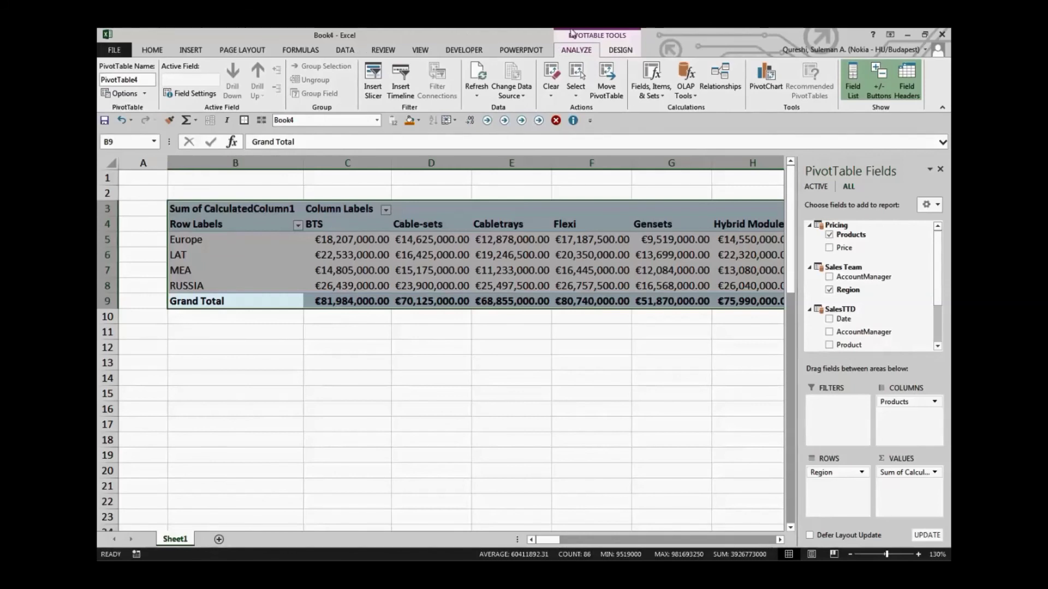
# - Insert a slicer on Sales Team's Region field and position it under the Grand Total row
pyautogui.click(374, 85)
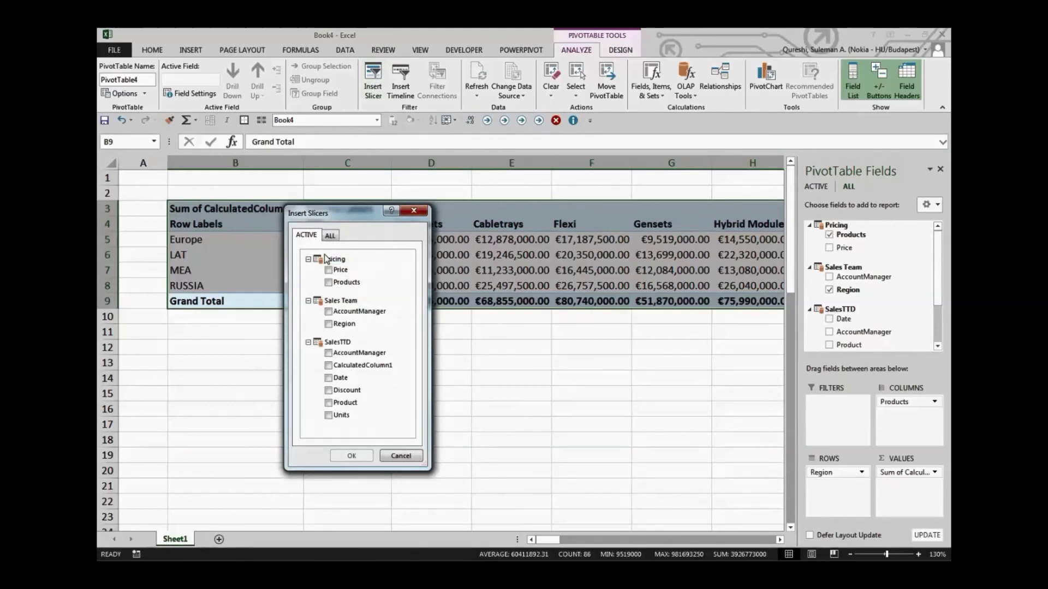
pyautogui.click(328, 324)
pyautogui.click(351, 456)
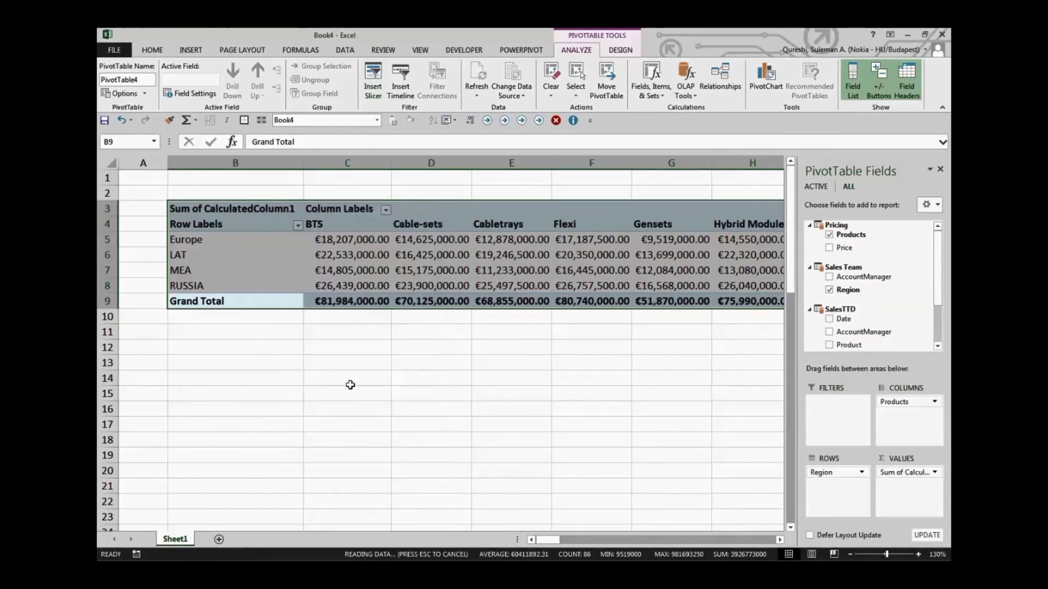
pyautogui.moveTo(434, 261); pyautogui.dragTo(227, 329)
pyautogui.moveTo(174, 307); pyautogui.dragTo(218, 321)
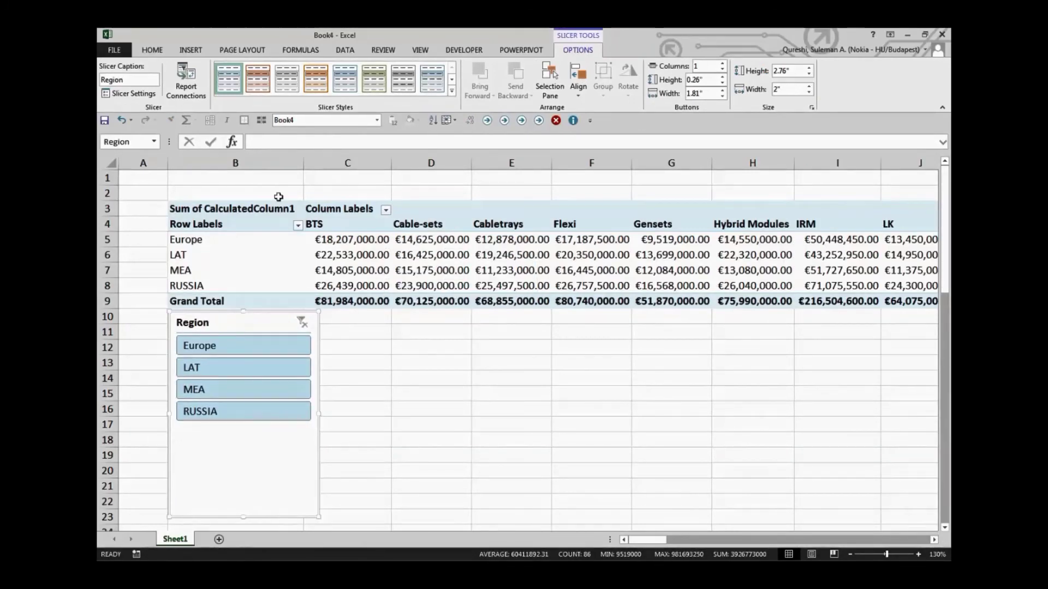
# - Apply a dark blue style to the Region slicer
pyautogui.click(345, 78)
pyautogui.click(452, 91)
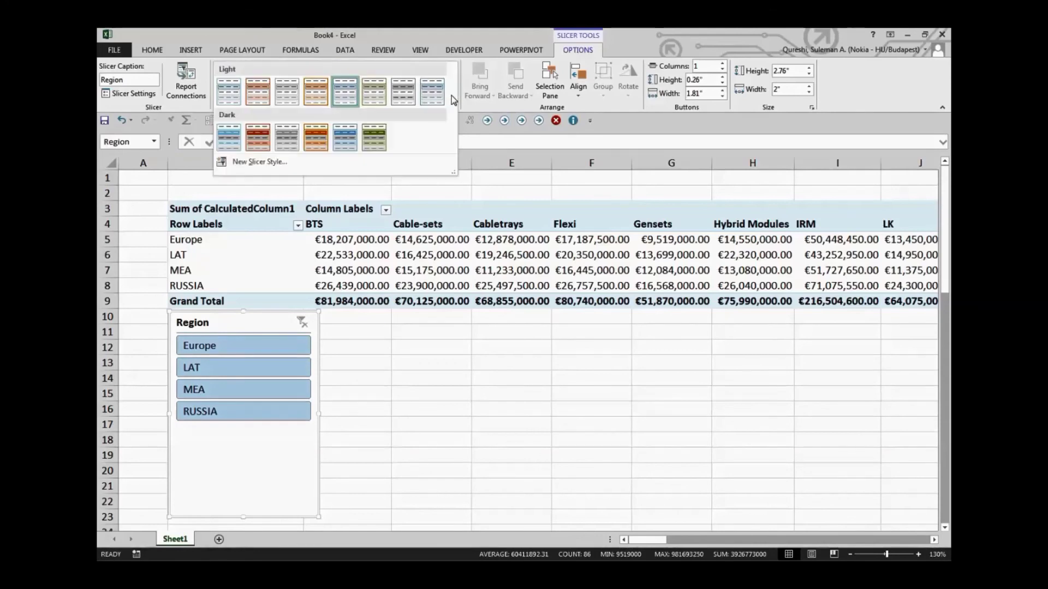
pyautogui.click(345, 134)
pyautogui.click(457, 392)
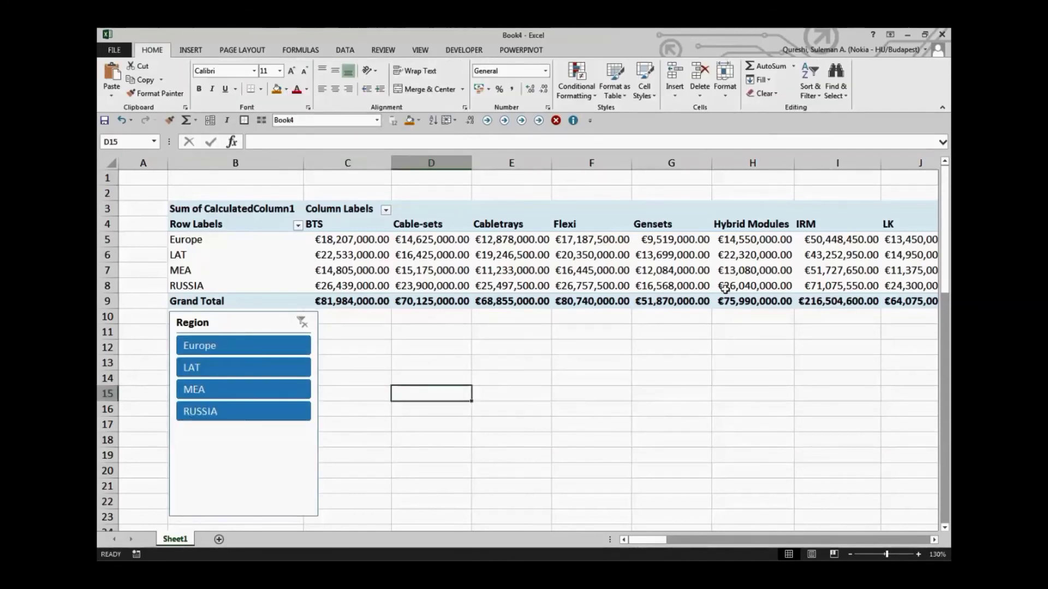
# - Filter through LAT, MEA, RUSSIA and Europe, settle on MEA, then return to Power Pivot
pyautogui.click(273, 366)
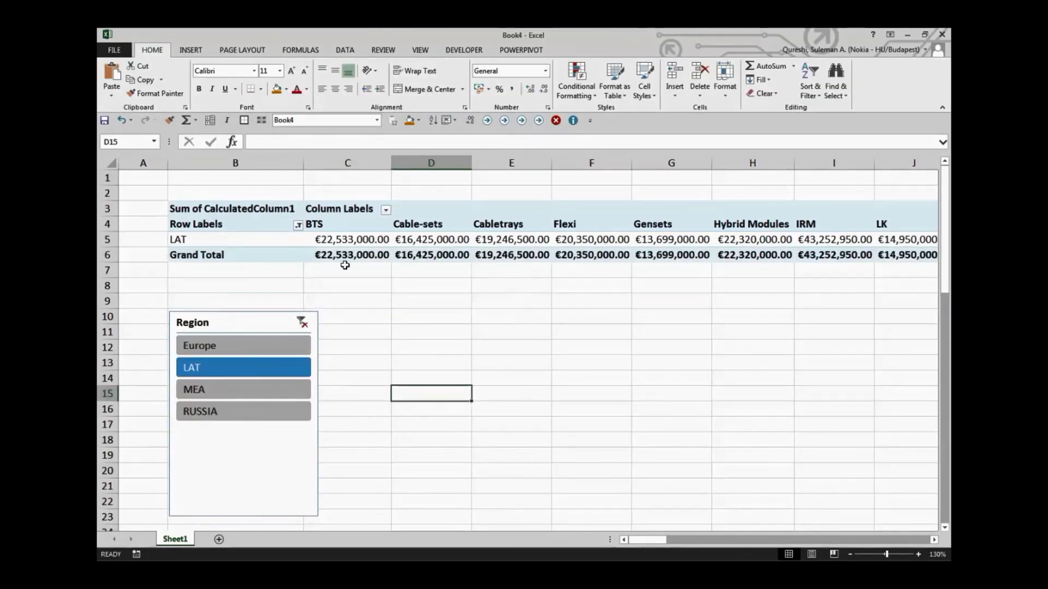
pyautogui.click(246, 398)
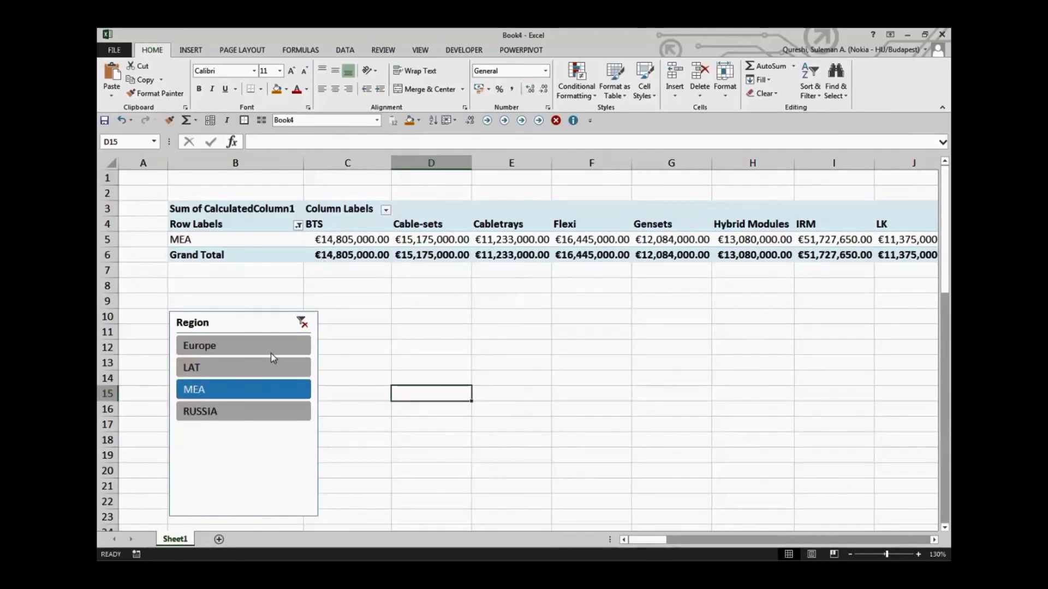
pyautogui.click(257, 411)
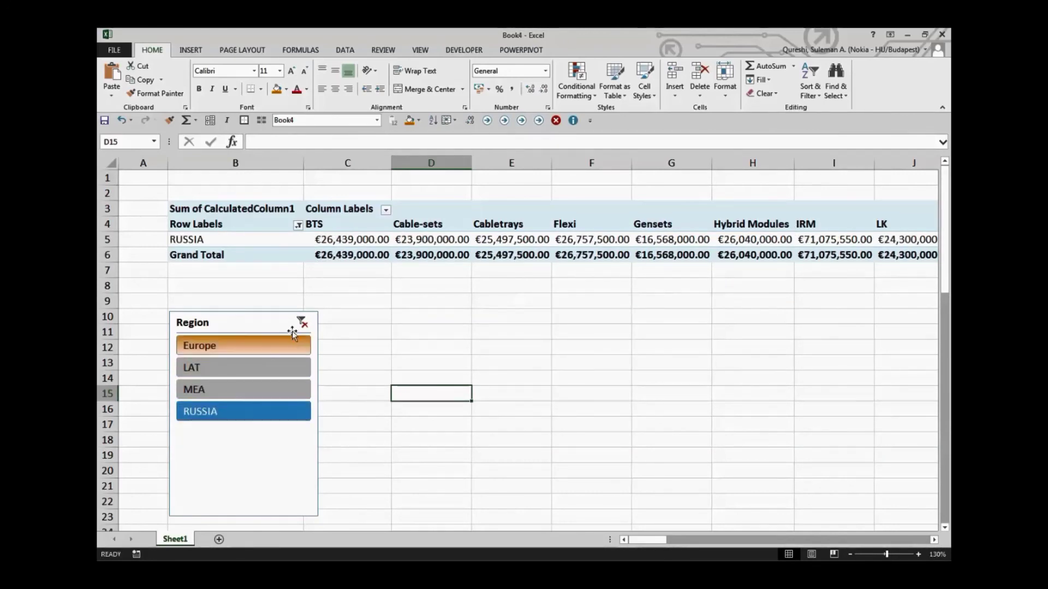
pyautogui.click(271, 349)
pyautogui.click(386, 287)
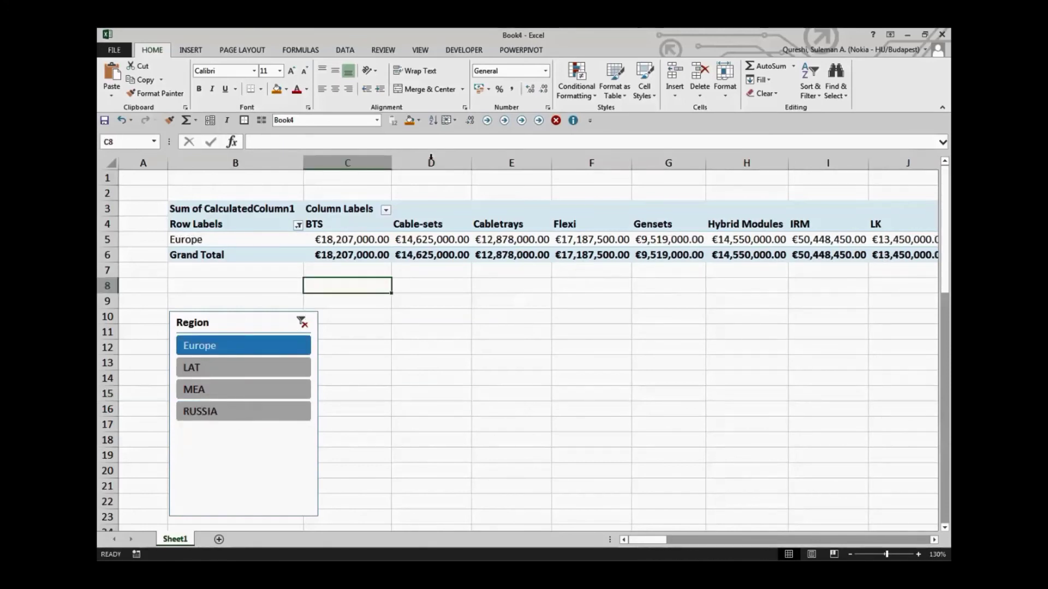
pyautogui.click(257, 367)
pyautogui.click(258, 388)
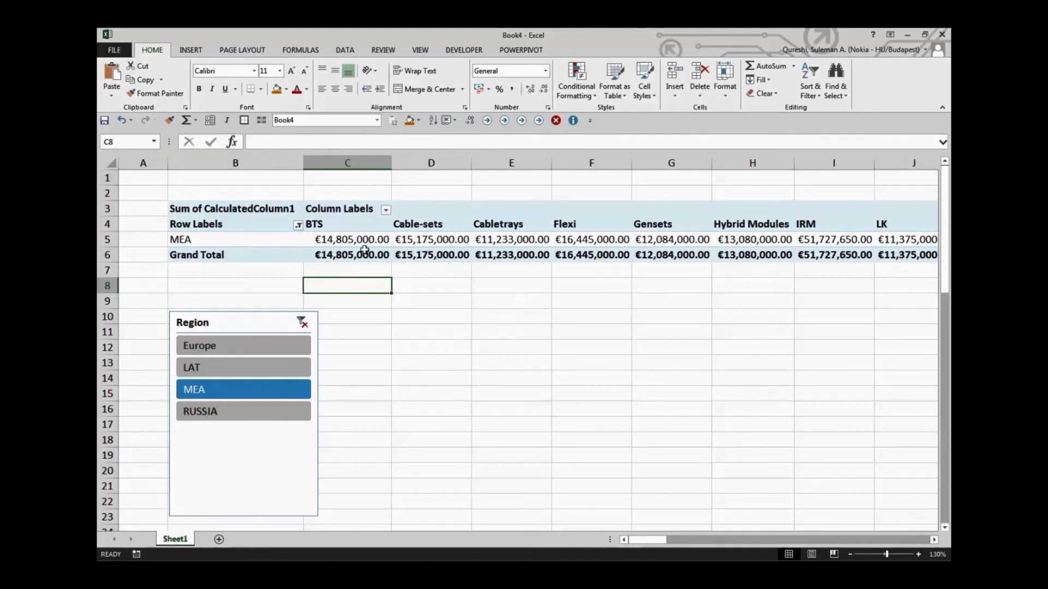
pyautogui.hotkey('alt', 'Tab')
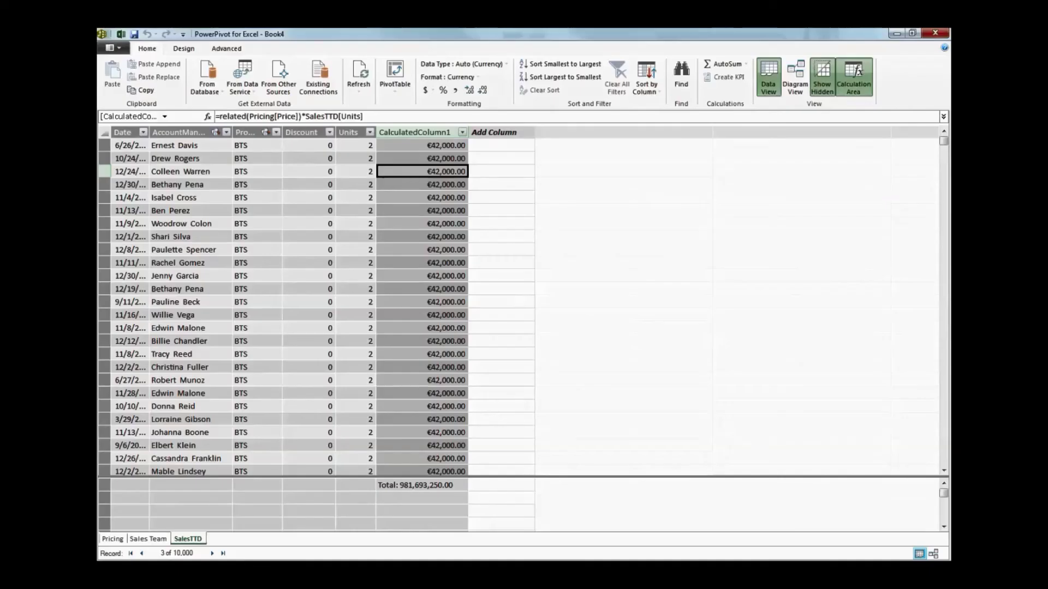
# - Review the table relationships in Diagram View, then check the Net Set price in the Pricing table
pyautogui.click(796, 79)
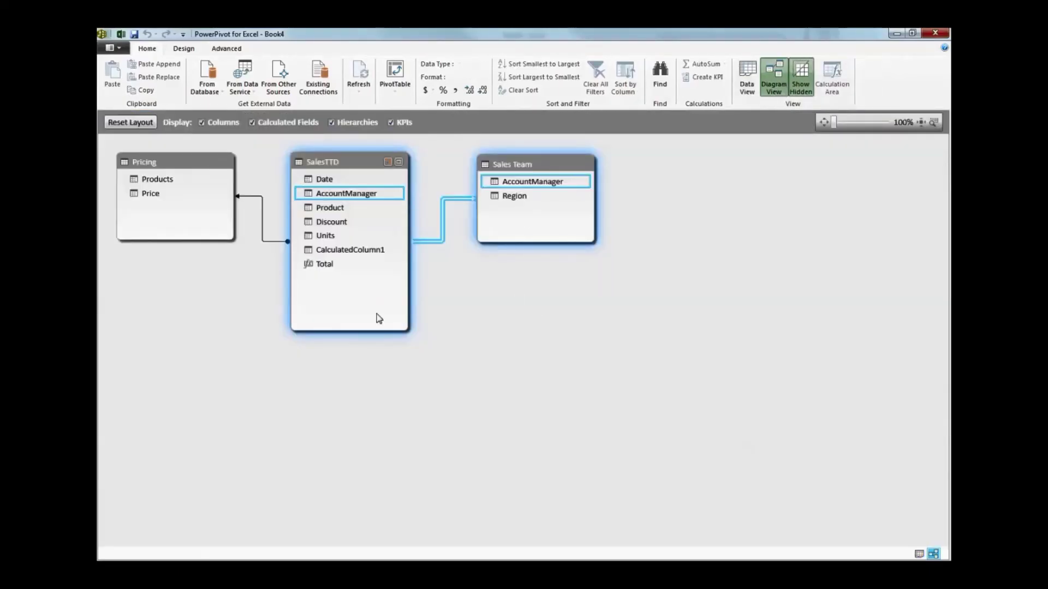
pyautogui.click(746, 79)
pyautogui.click(121, 538)
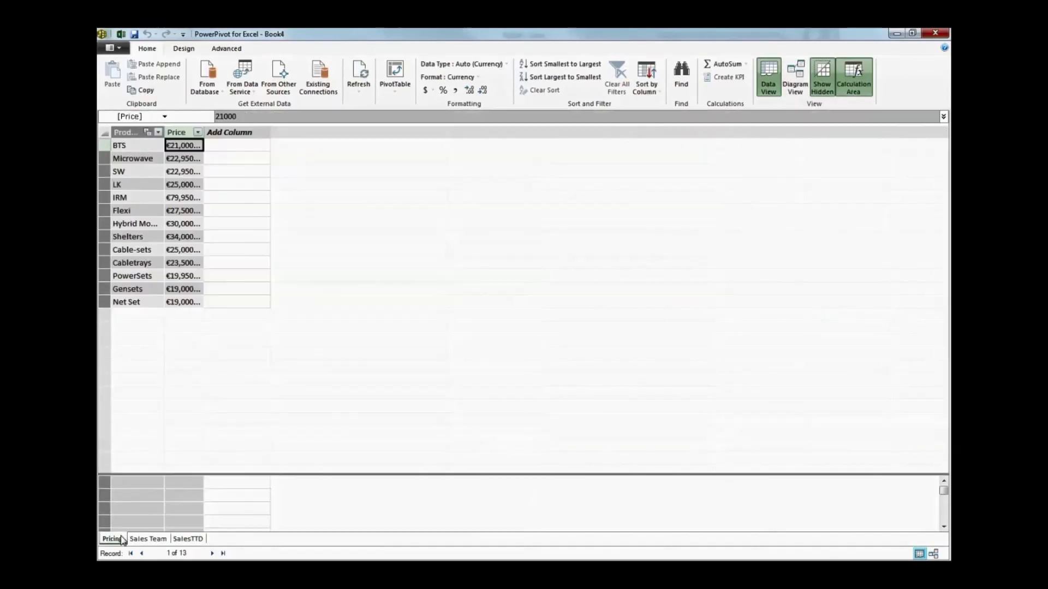
pyautogui.click(167, 302)
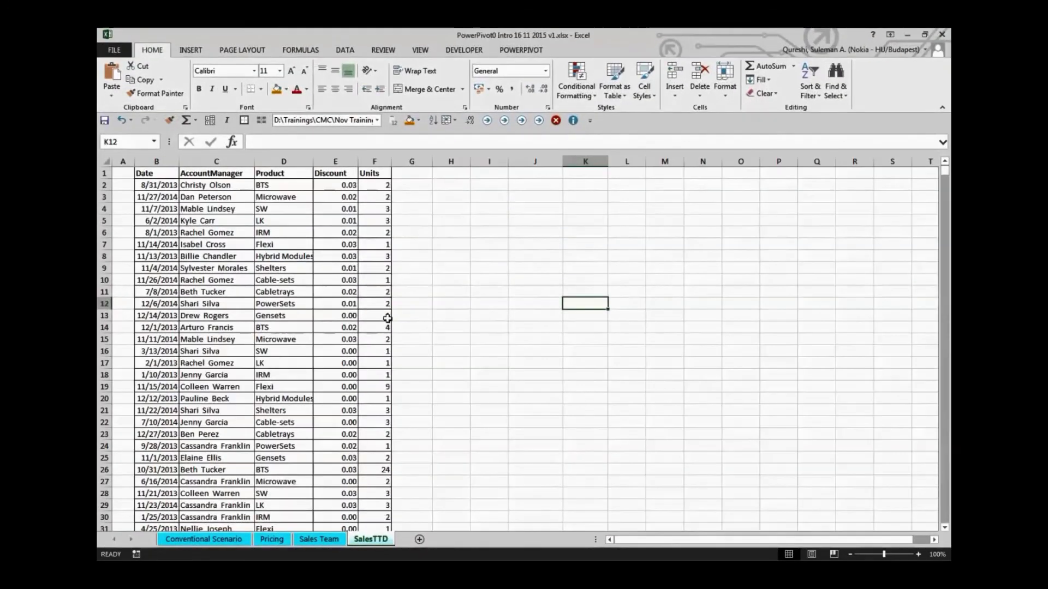
# - Enter Project M as a new product below Net Set on the source Pricing sheet
pyautogui.click(272, 539)
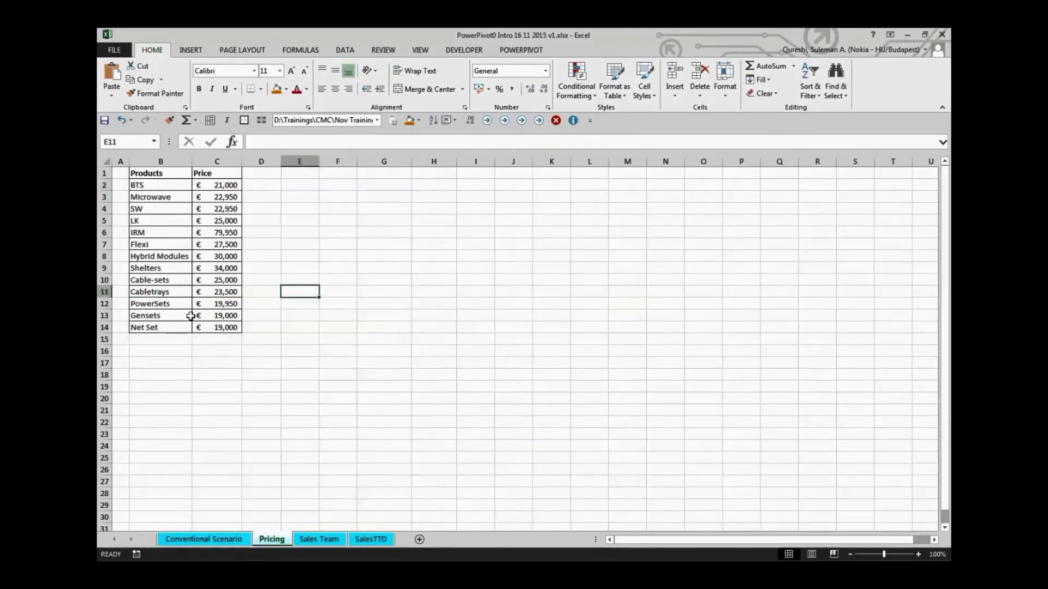
pyautogui.click(172, 327)
pyautogui.press('Down')
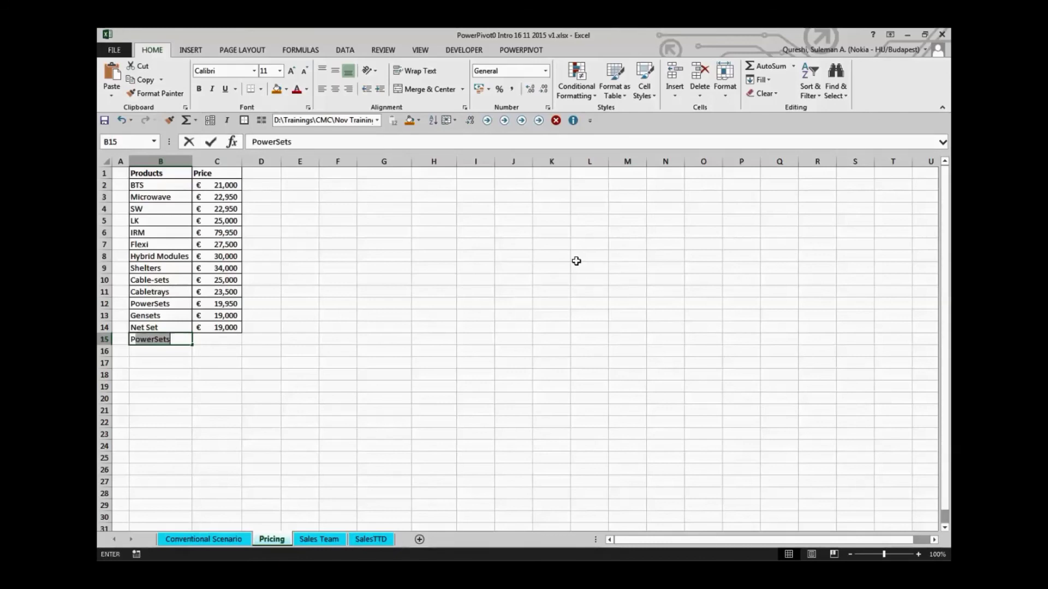
pyautogui.write('Project M')
pyautogui.press('Return')
# - Copy the Cabletrays price 23,500 into Project M's price cell, then close and save the workbook
pyautogui.press('Up')
pyautogui.press('Right')
pyautogui.press('Up')
pyautogui.press('Up')
pyautogui.press('Up')
pyautogui.press('Up')
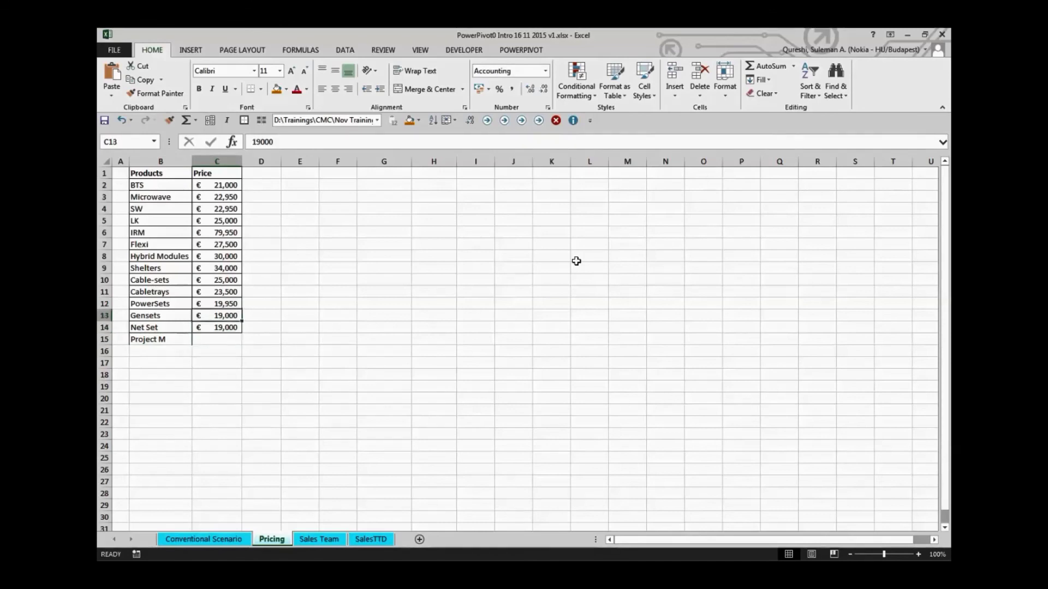
pyautogui.hotkey('ctrl', 'c')
pyautogui.press('Down')
pyautogui.press('Down')
pyautogui.press('Down')
pyautogui.press('Down')
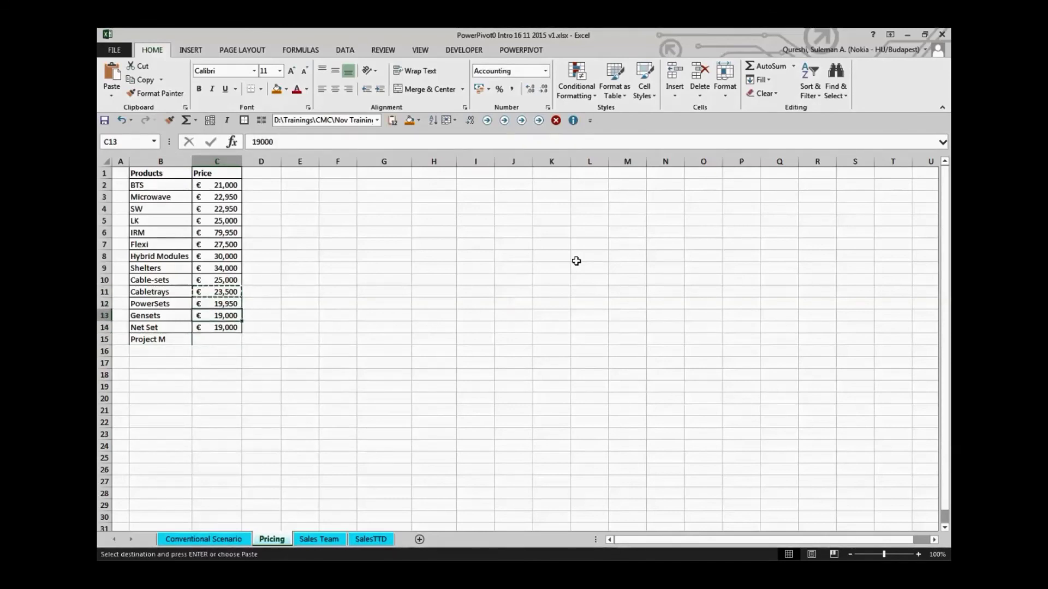
pyautogui.hotkey('ctrl', 'v')
pyautogui.press('Escape')
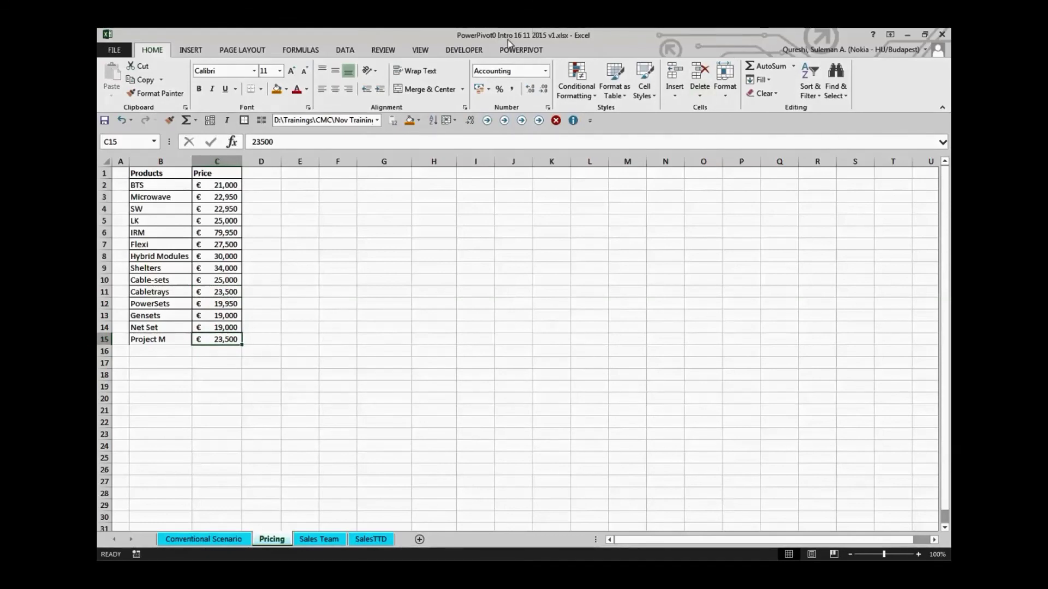
pyautogui.click(942, 34)
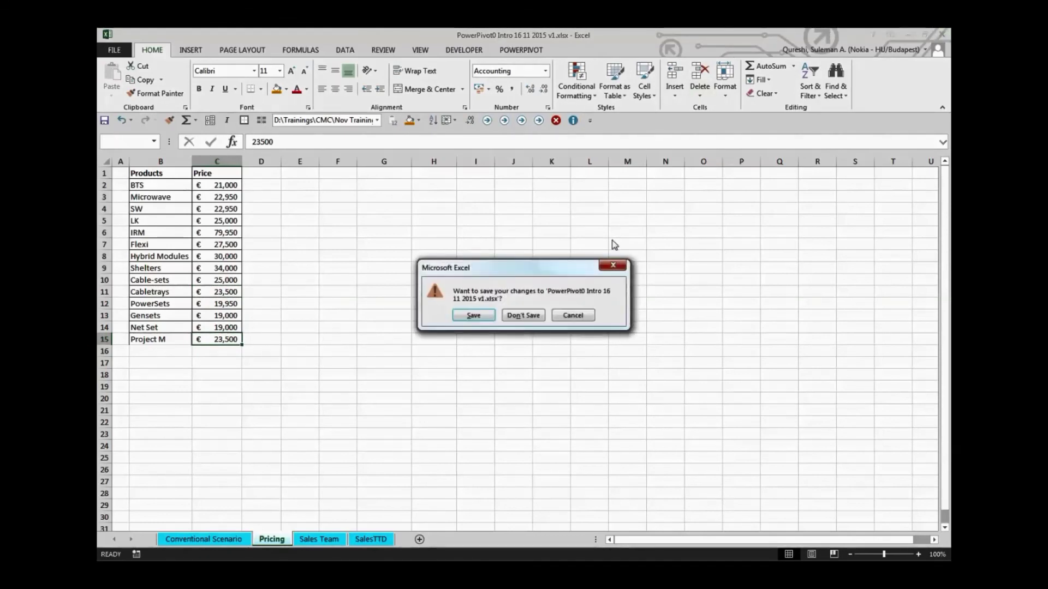
pyautogui.click(487, 320)
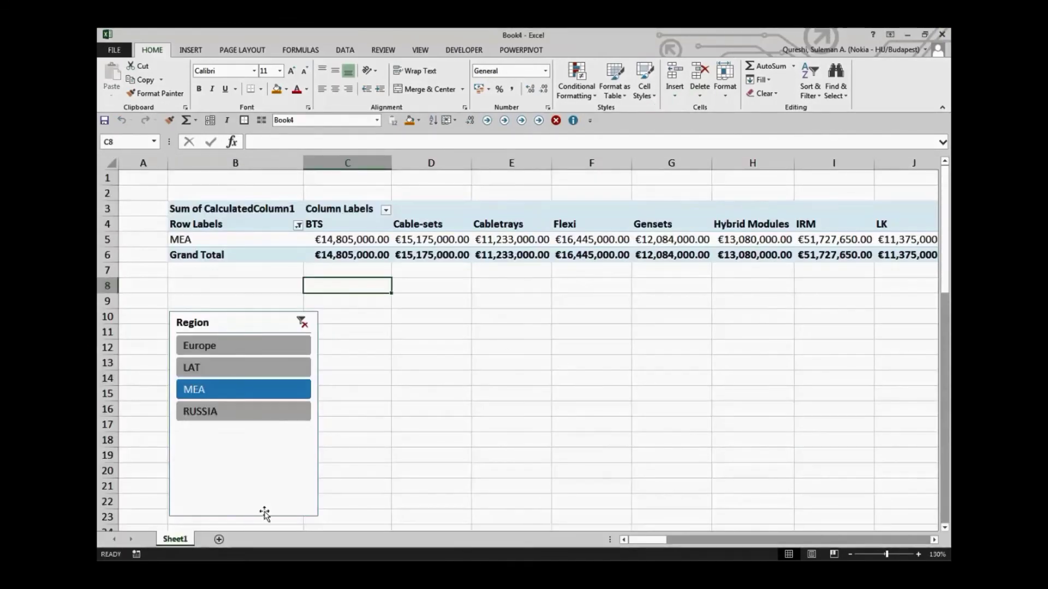
# - Refresh the Power Pivot Pricing table and confirm the new Project M row shows €23,500
pyautogui.hotkey('alt', 'Tab')
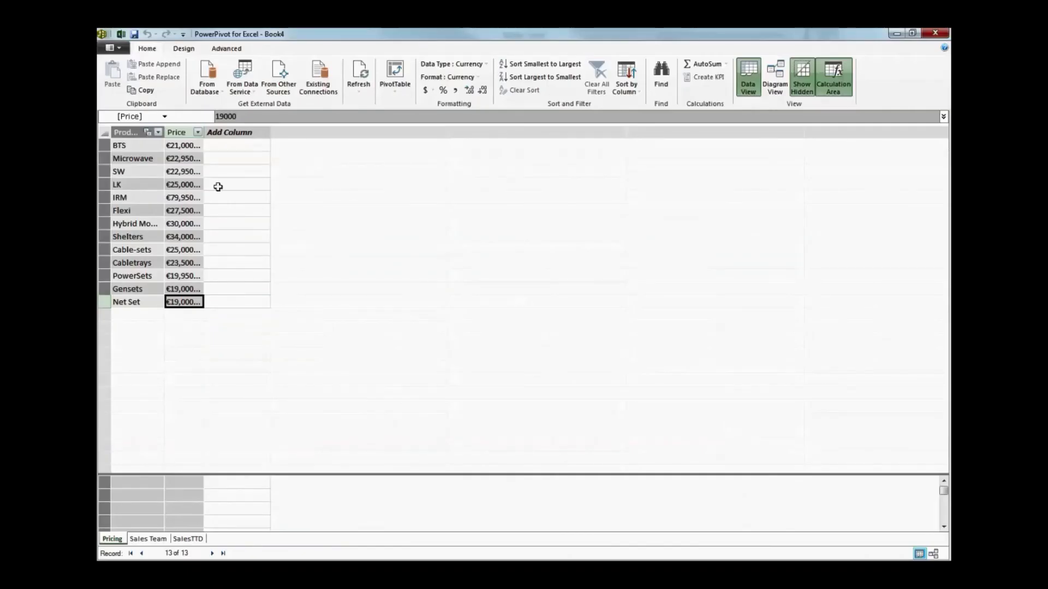
pyautogui.keyDown('shift'); pyautogui.click(142, 305); pyautogui.keyUp('shift')
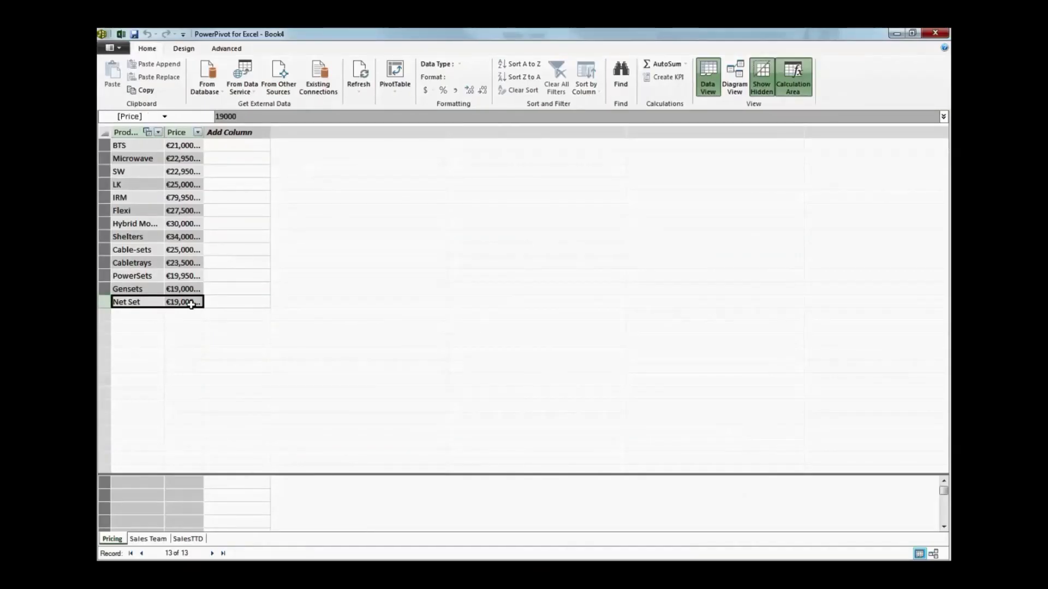
pyautogui.click(358, 74)
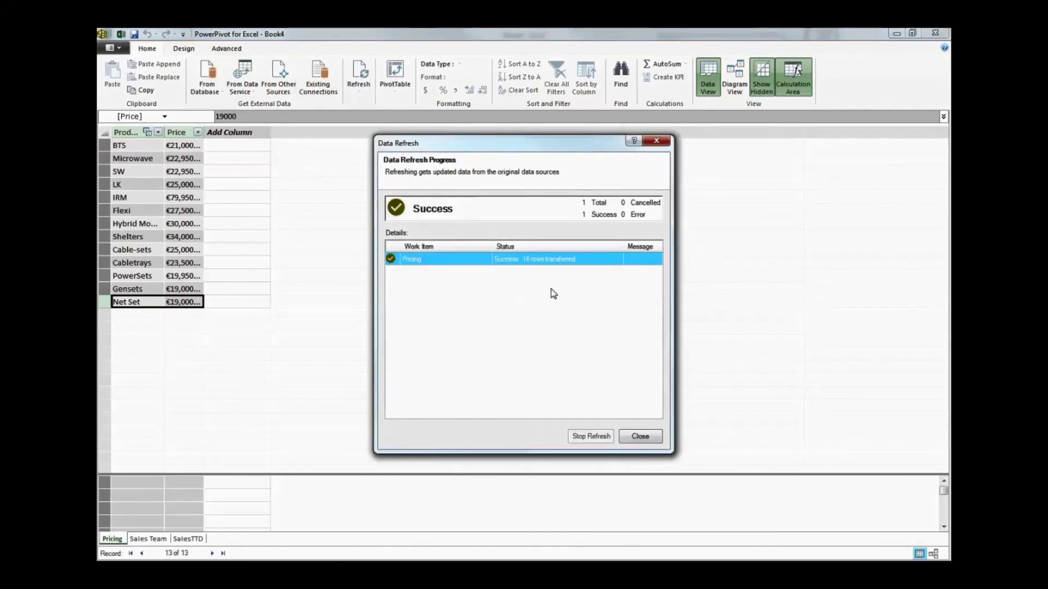
pyautogui.click(633, 438)
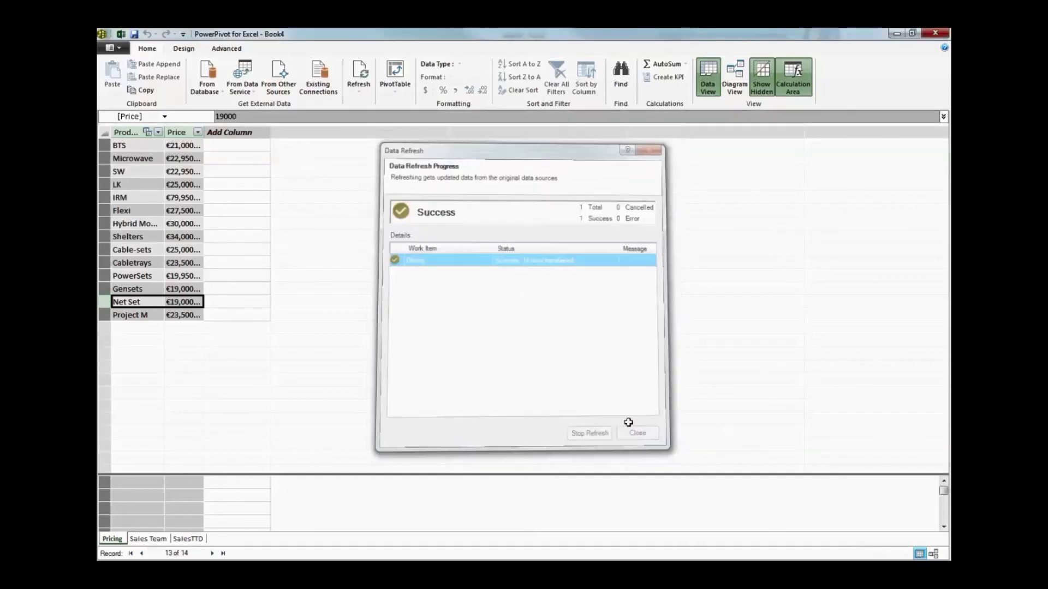
pyautogui.click(156, 315)
pyautogui.press('Right')
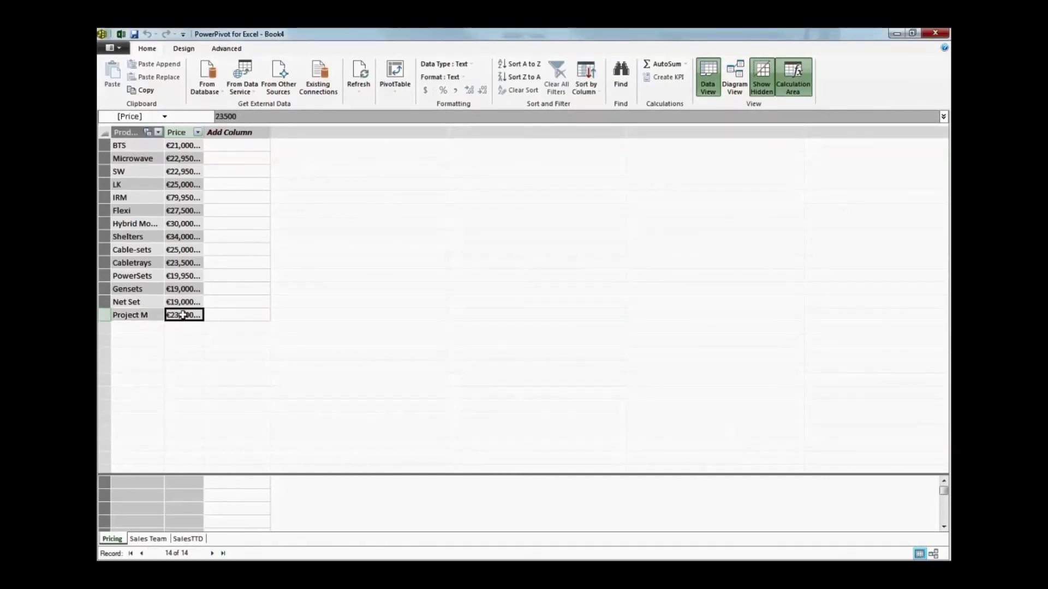